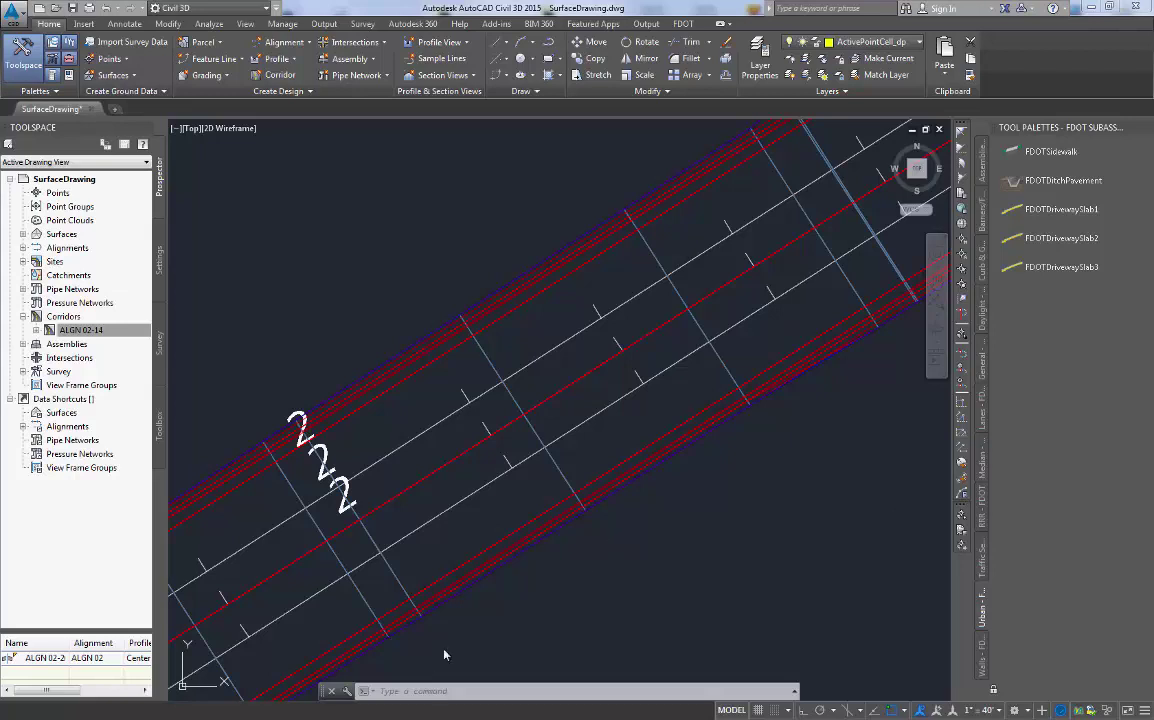
# Enter the INSERT command at the command line to start a block insertion
pyautogui.click(434, 692)
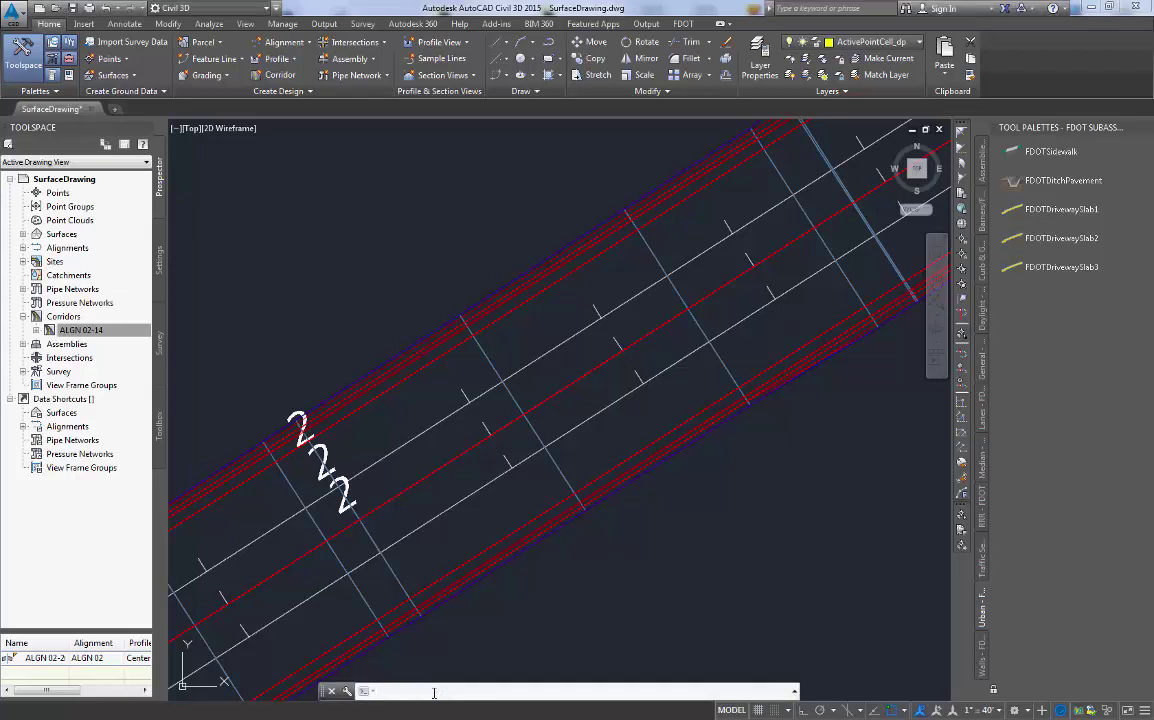
pyautogui.write('l')
pyautogui.write('nsert')
# Choose Driveway.dwg from the Blocks folder as the block to insert and accept the settings
pyautogui.press('Return')
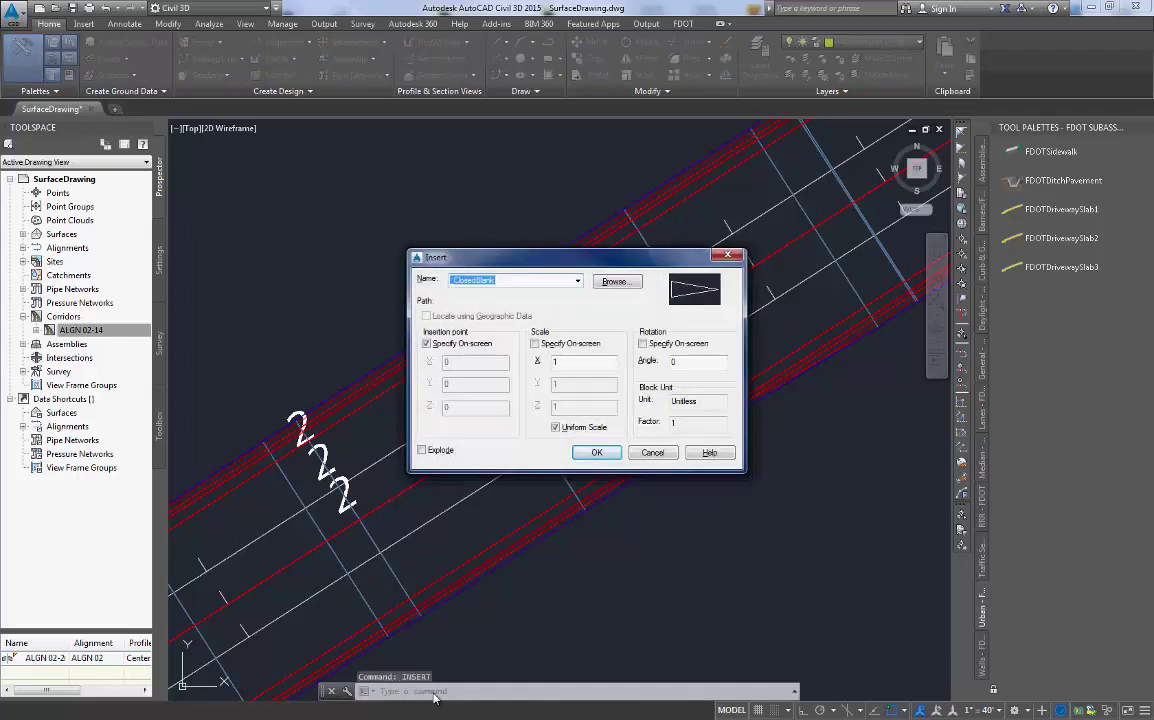
pyautogui.click(617, 283)
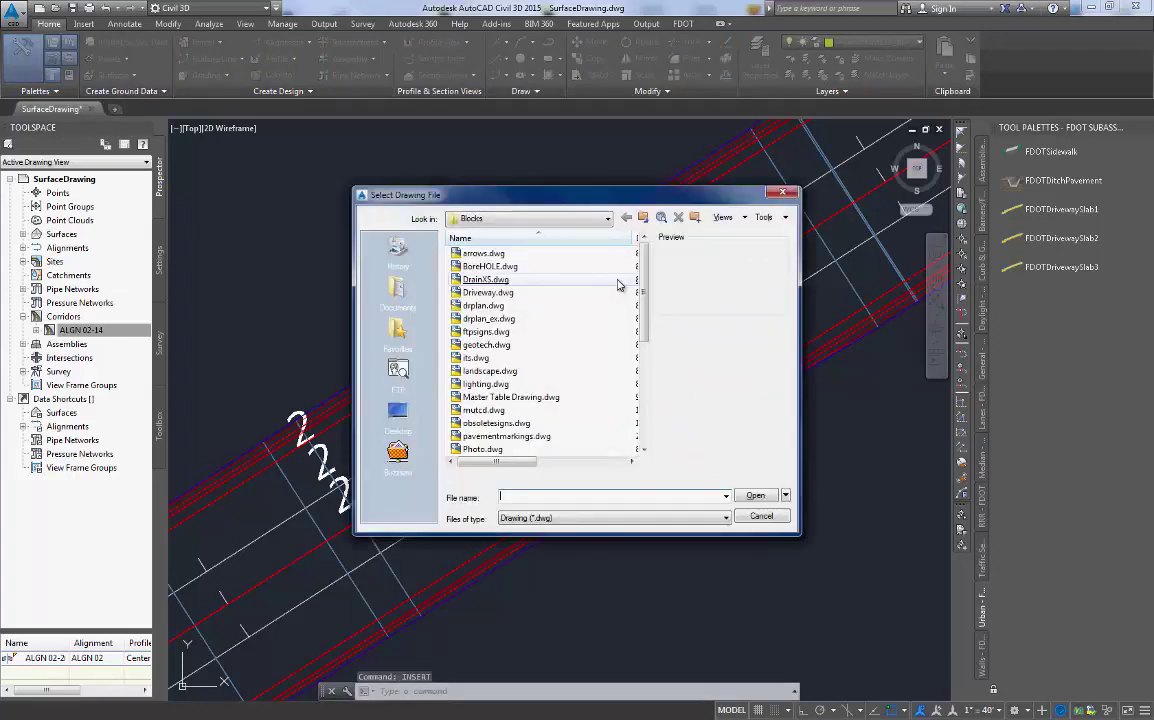
pyautogui.doubleClick(505, 293)
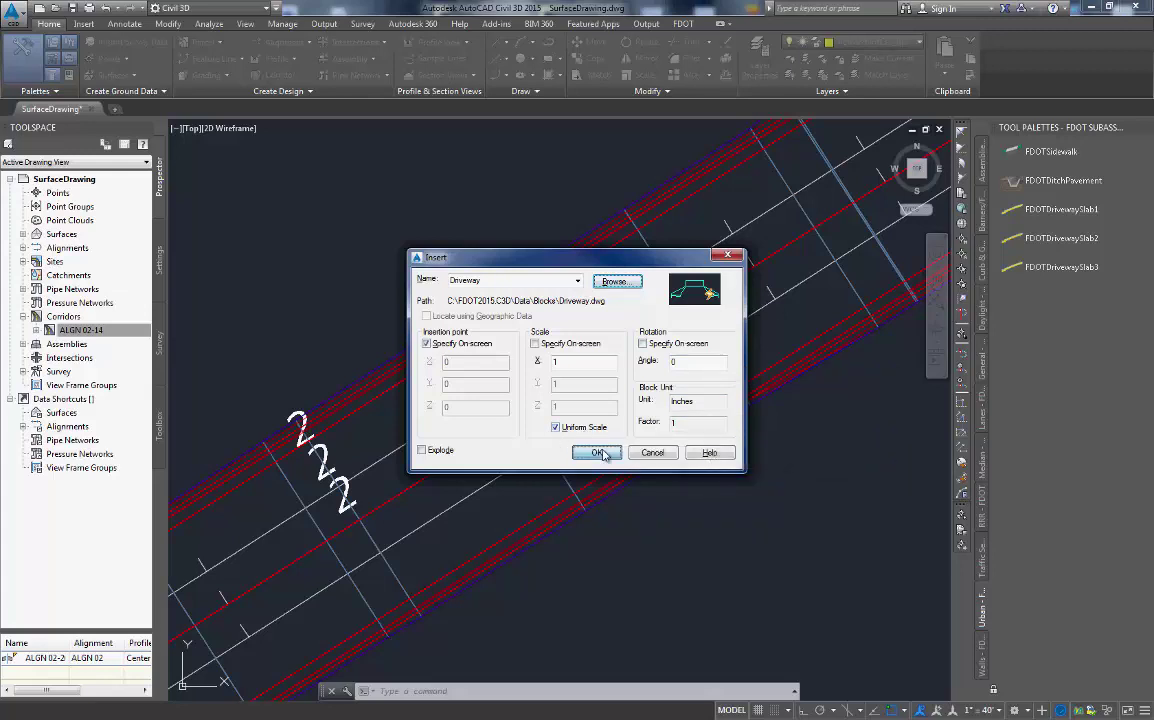
pyautogui.click(600, 453)
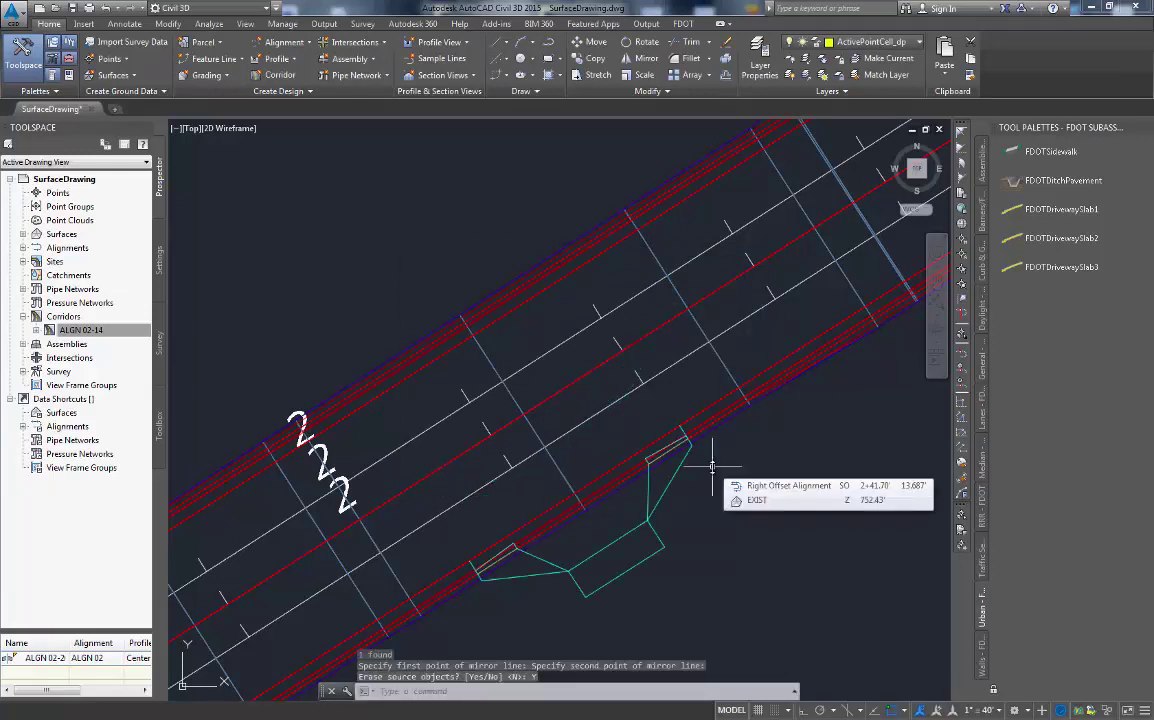
# Place the Driveway block at the lower road edge and set its DrivewayType to G15
pyautogui.click(602, 548)
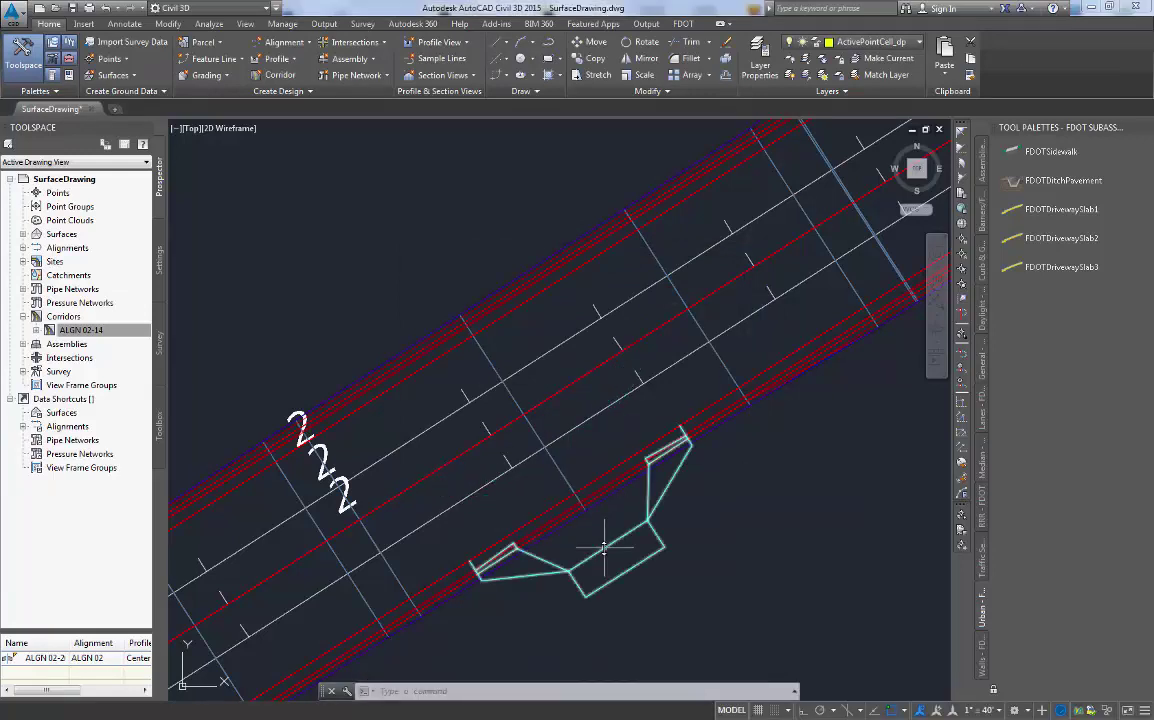
pyautogui.click(608, 552)
pyautogui.click(596, 524)
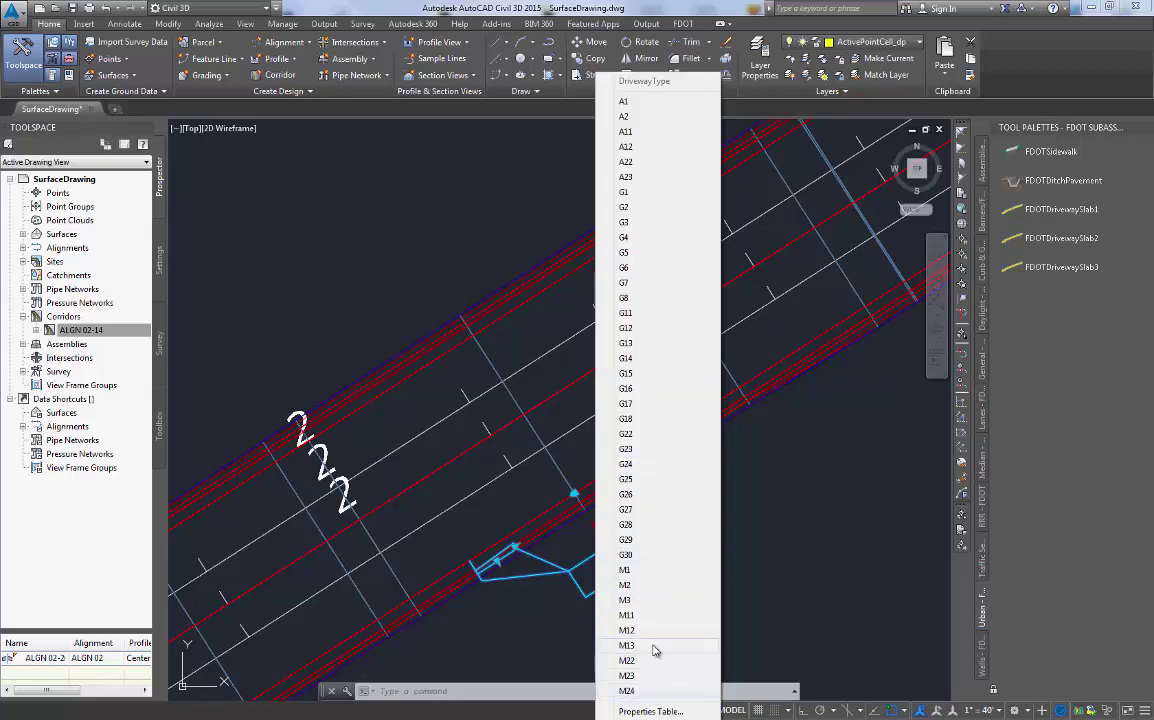
pyautogui.click(645, 527)
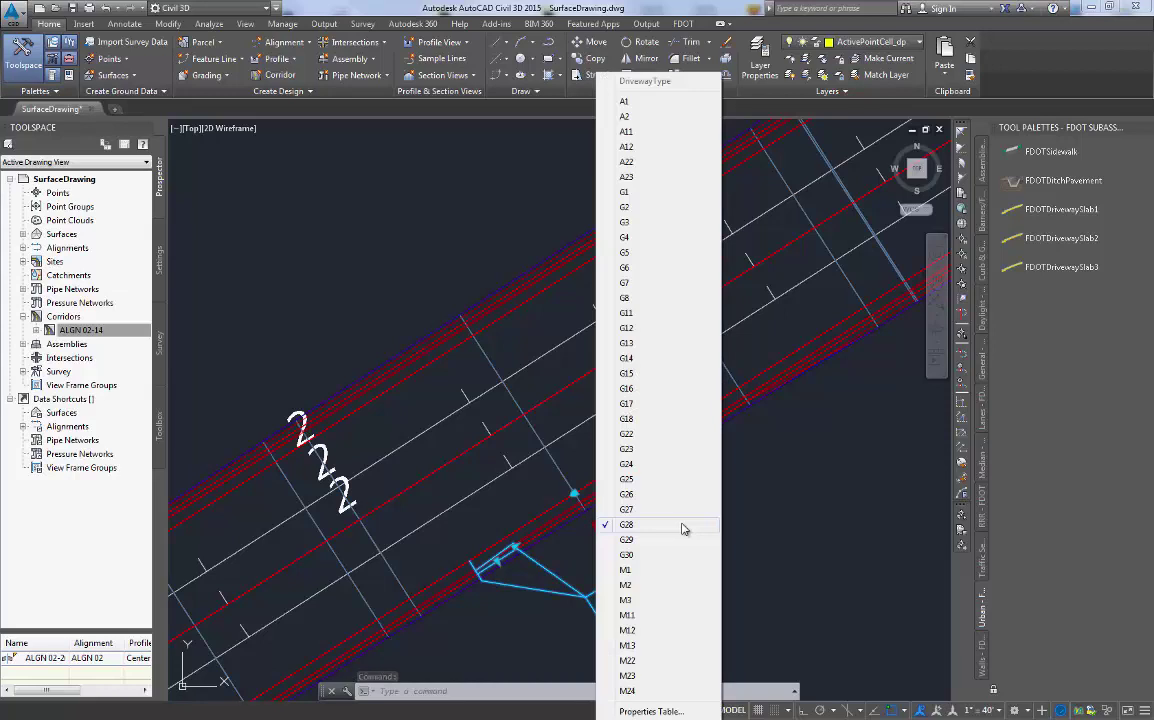
pyautogui.click(651, 373)
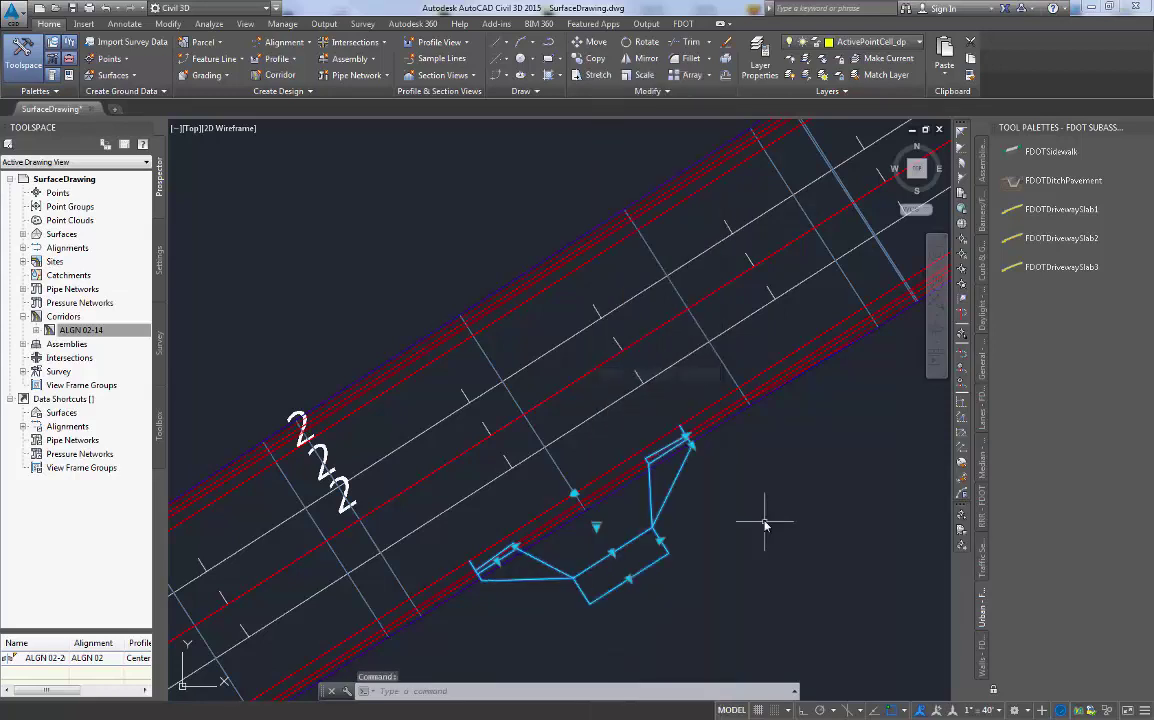
pyautogui.press('Escape')
pyautogui.press('Escape')
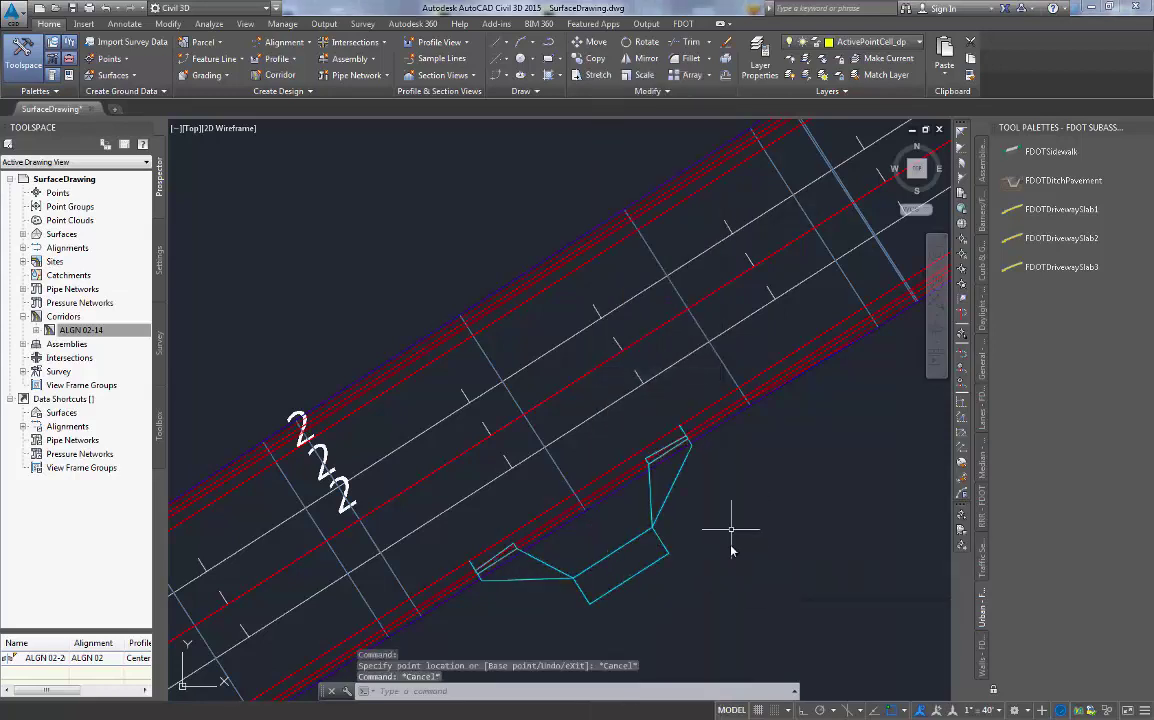
# Start a new feature line named SmithDrvSlab
pyautogui.click(201, 61)
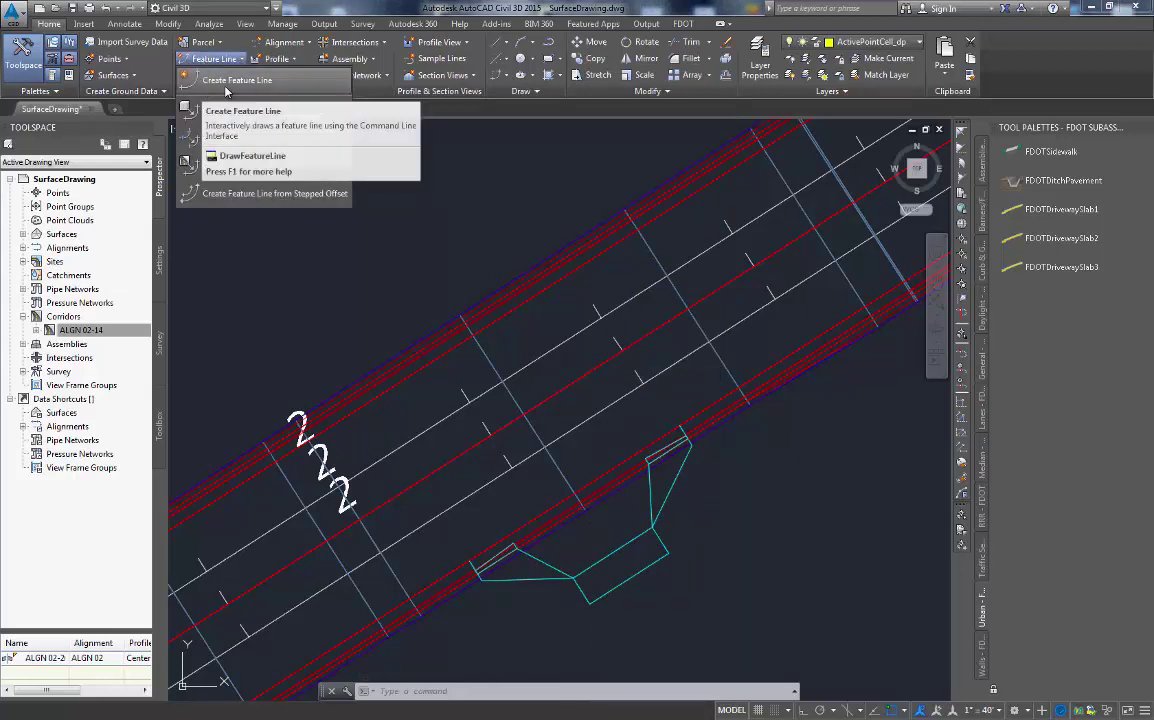
pyautogui.click(272, 84)
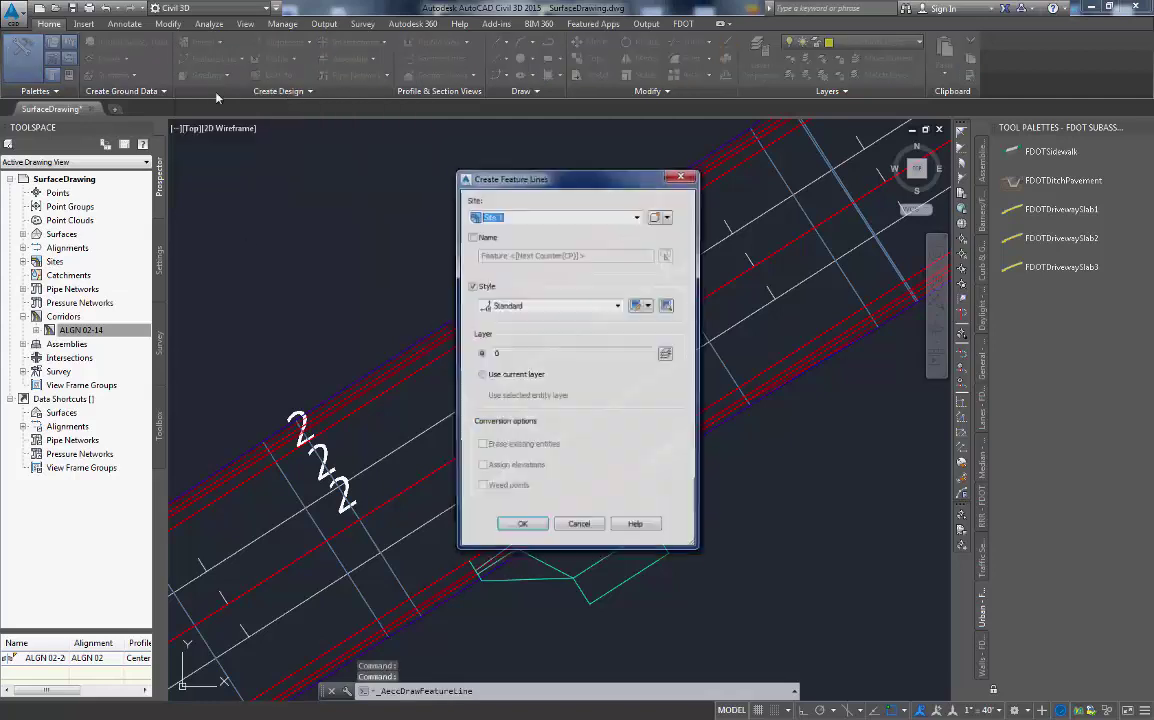
pyautogui.click(472, 237)
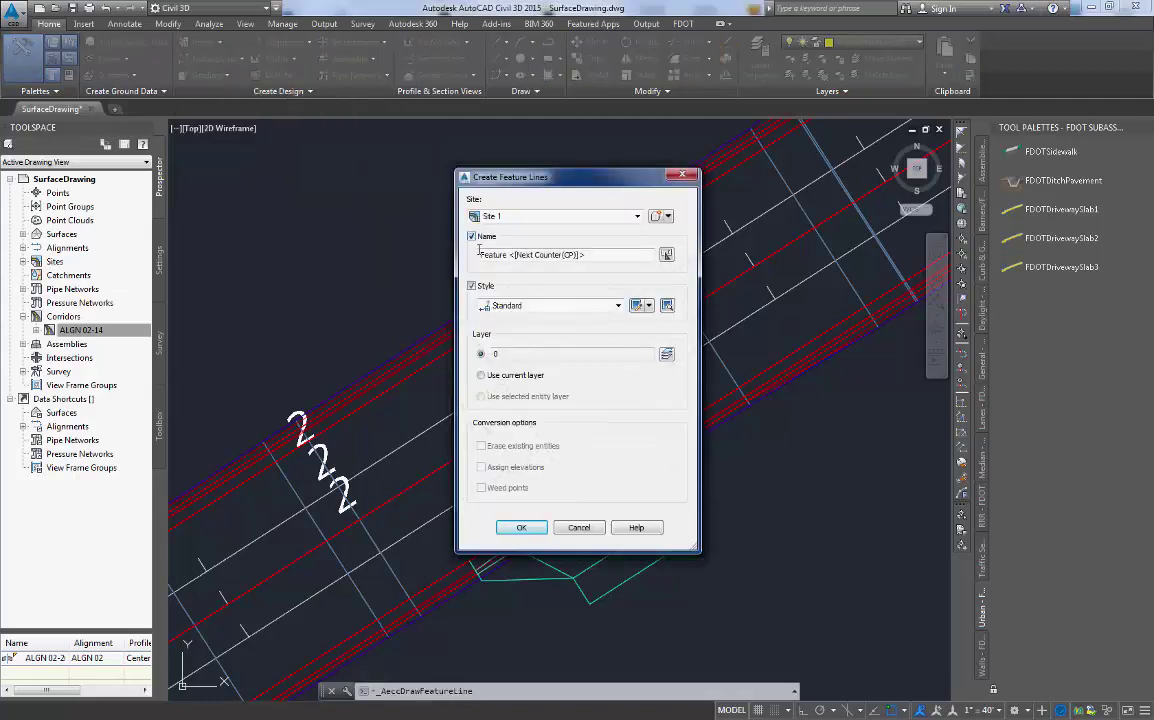
pyautogui.moveTo(594, 256); pyautogui.dragTo(471, 258)
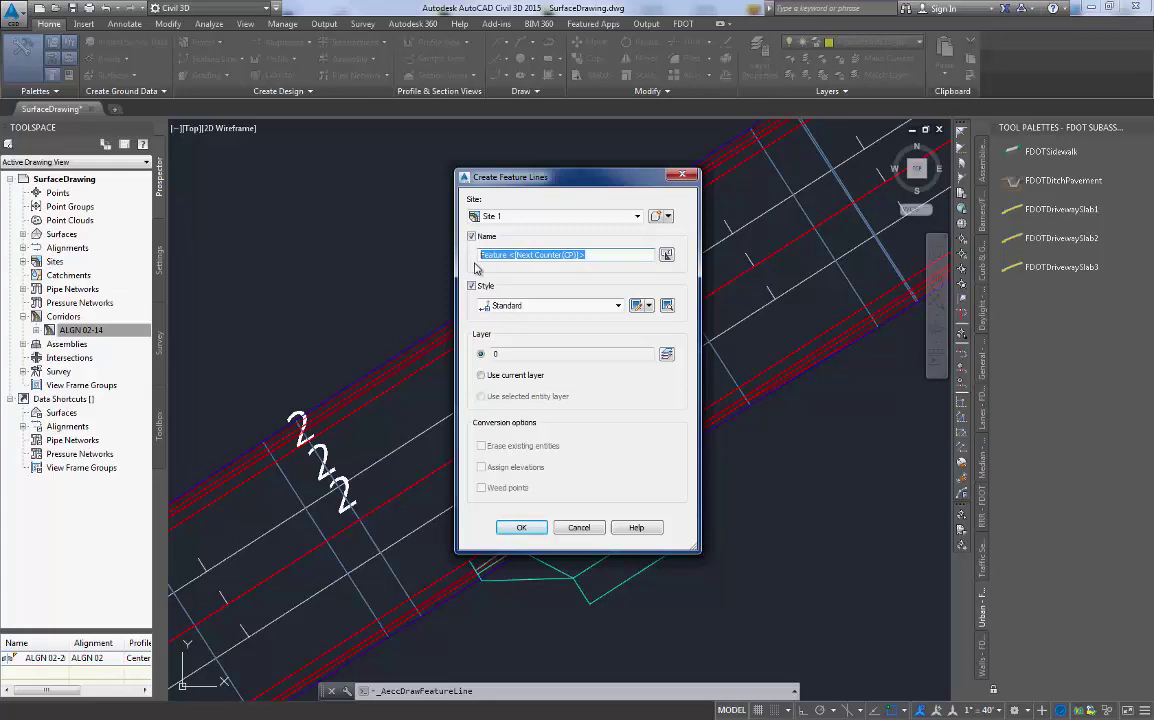
pyautogui.write('SmithDrvSlab')
pyautogui.press('Return')
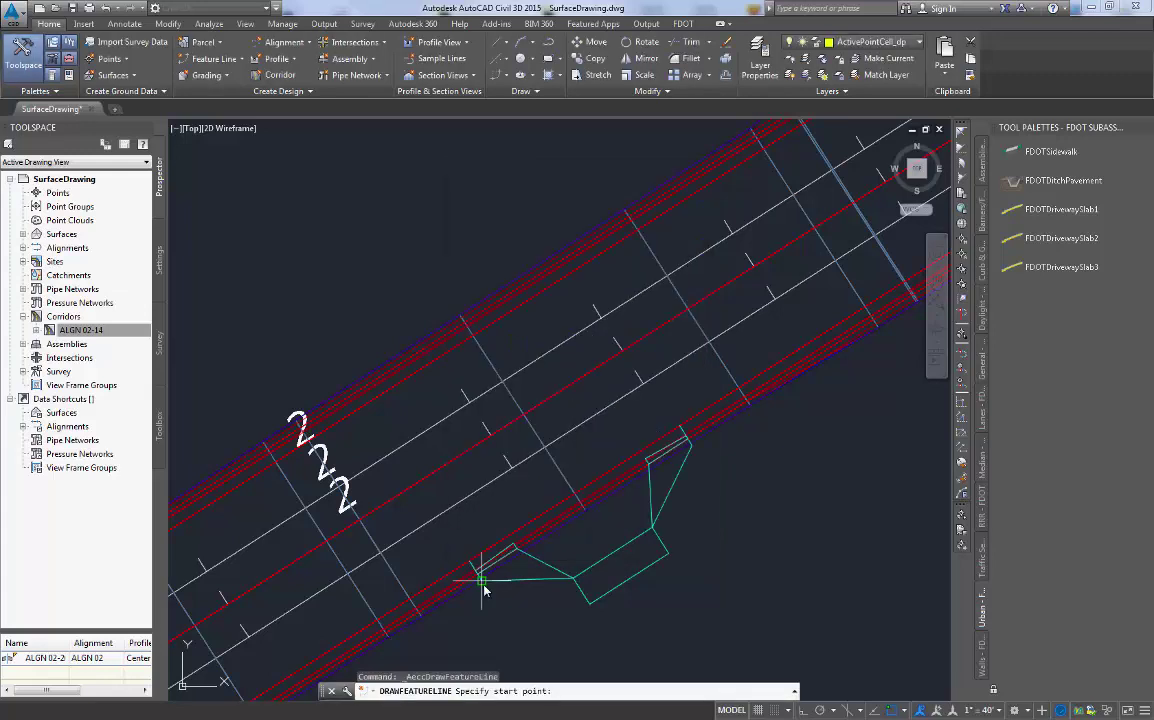
# Trace the slab corners at elevation 750.07 with grade 0 segments
pyautogui.click(482, 582)
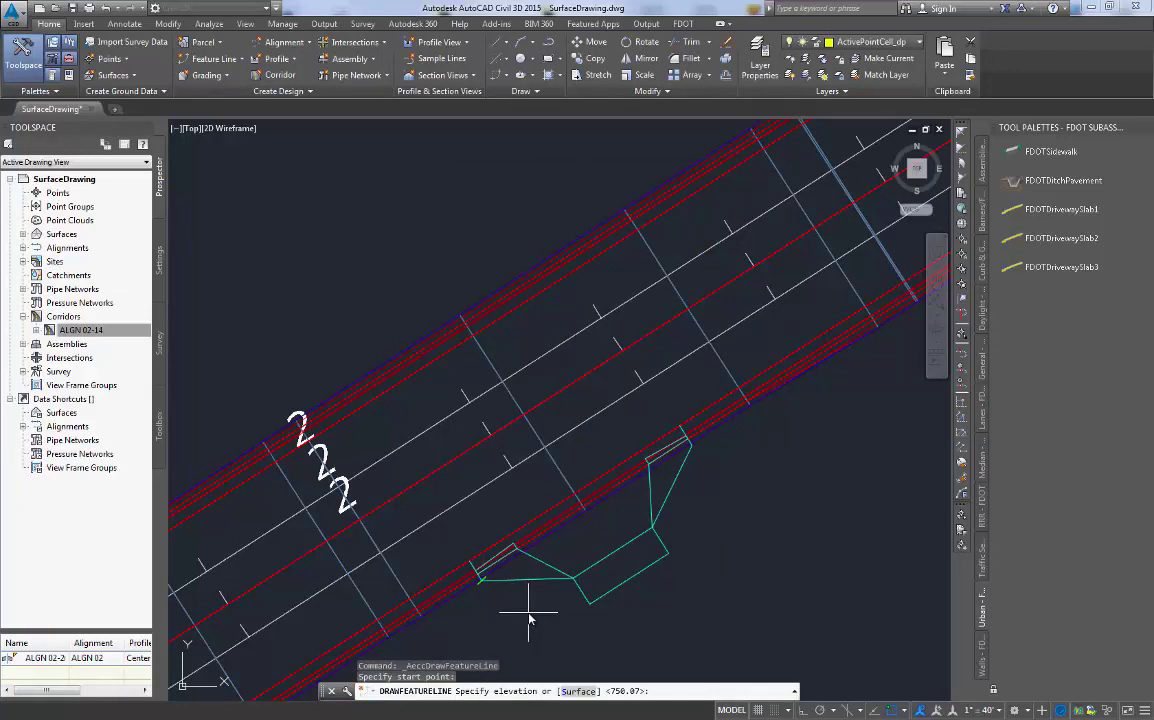
pyautogui.press('Return')
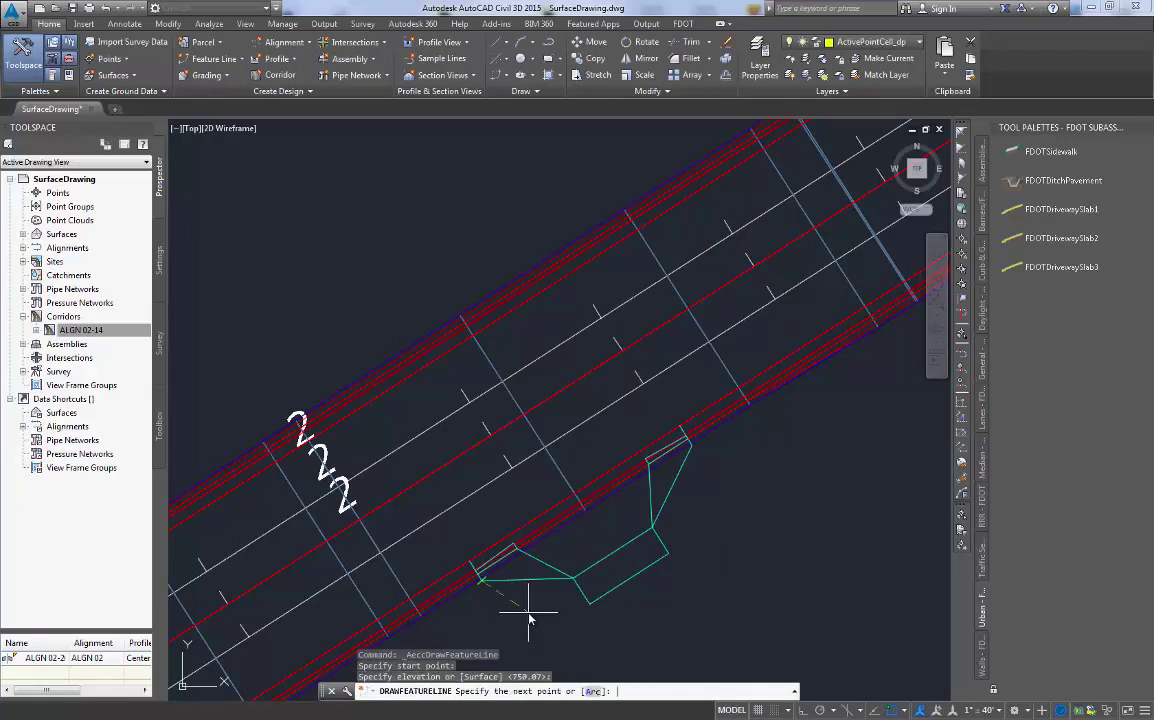
pyautogui.click(573, 580)
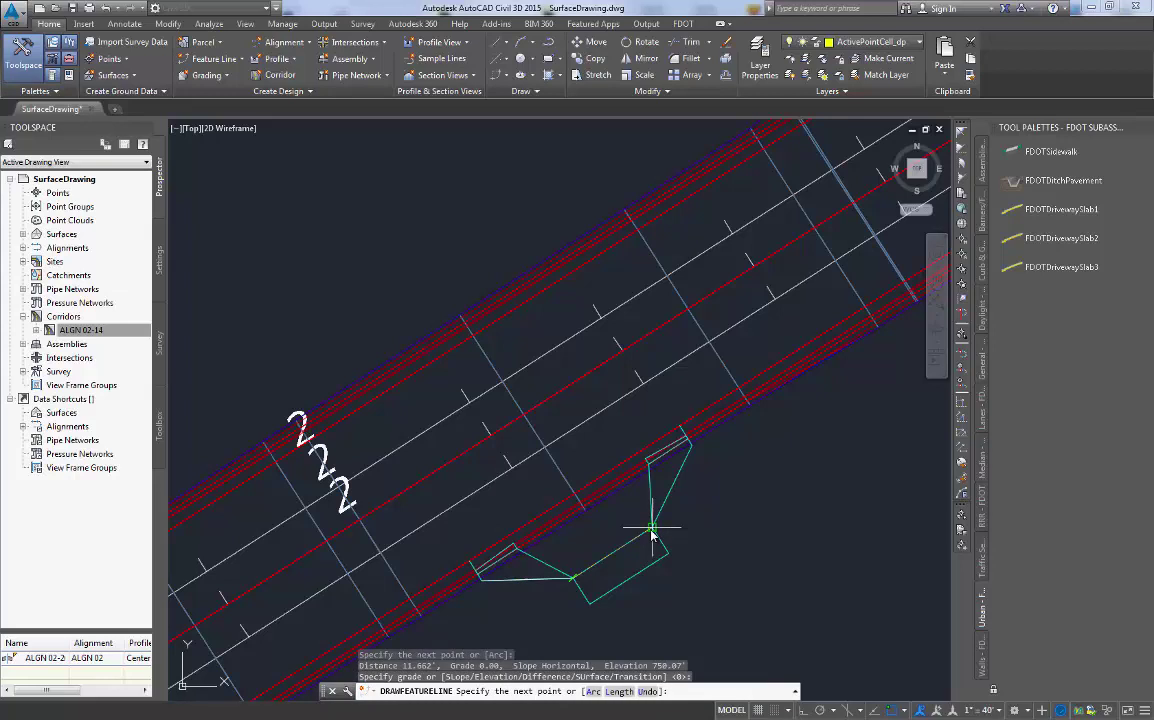
pyautogui.press('Return')
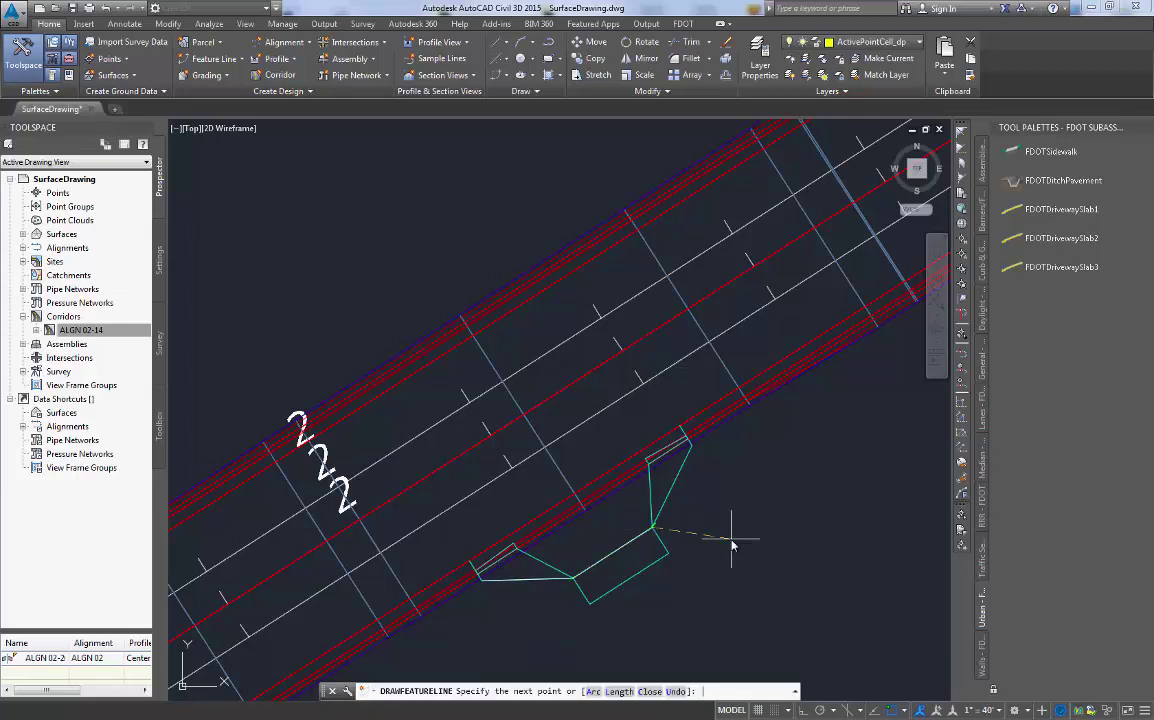
pyautogui.click(691, 447)
pyautogui.press('Return')
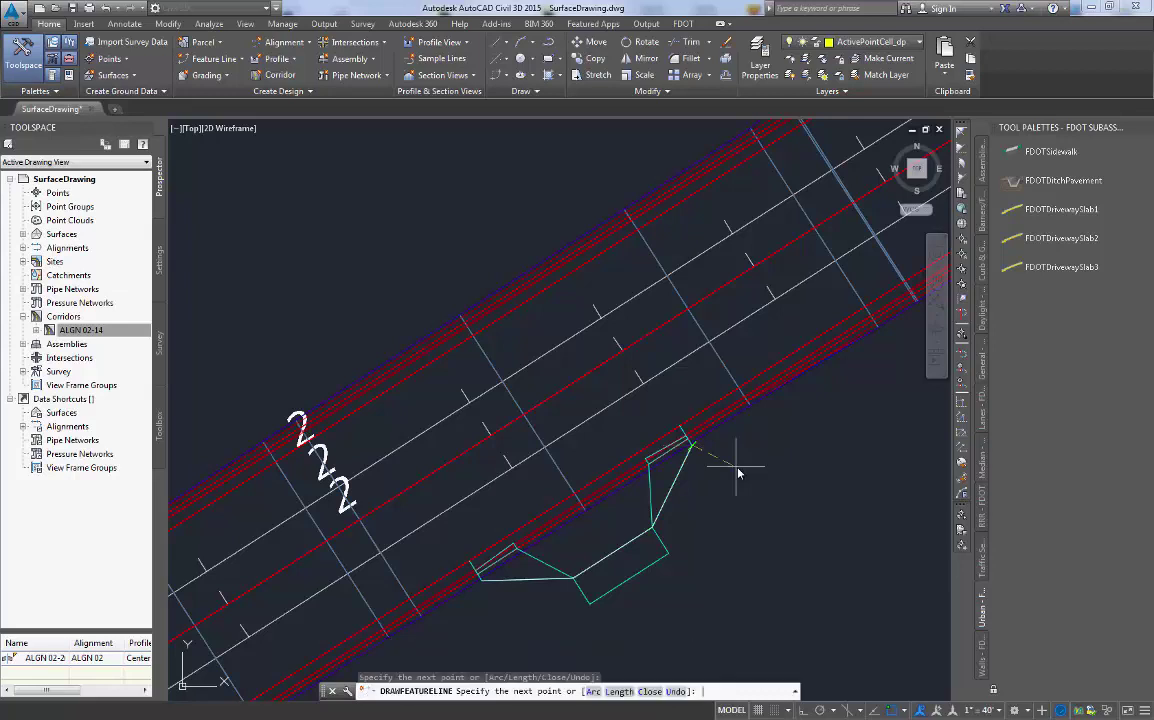
pyautogui.press('Return')
pyautogui.press('Return')
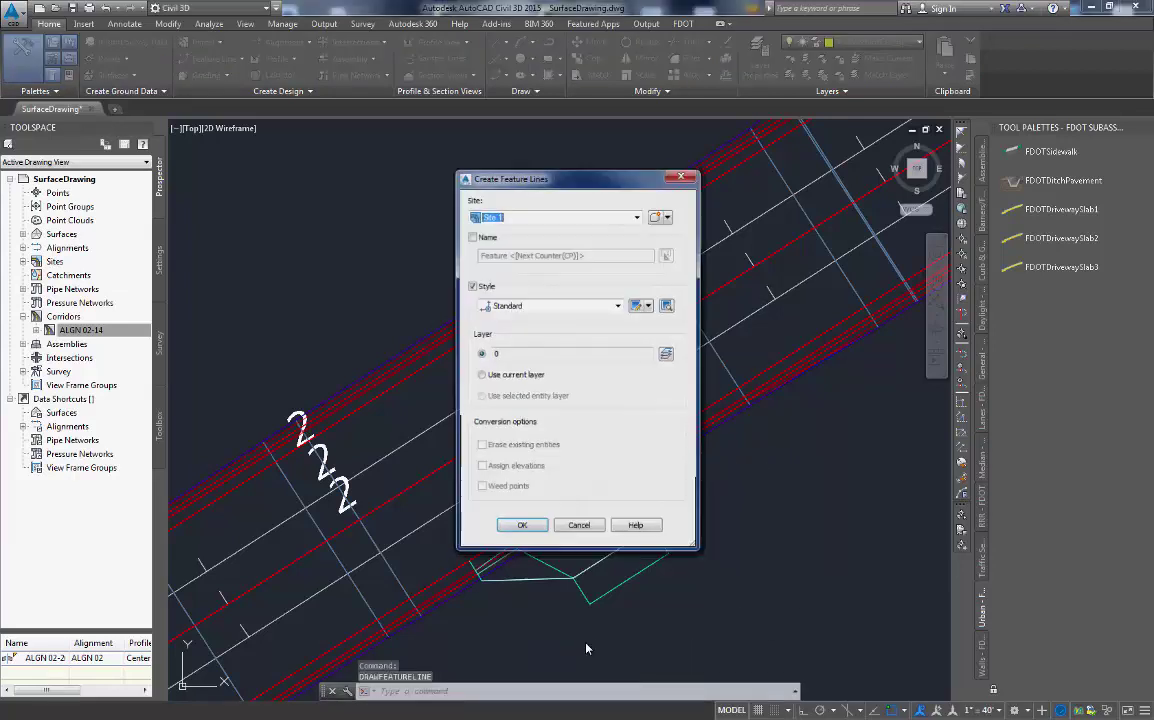
# Name the next feature line SmithDrvDaylightSlab
pyautogui.click(472, 237)
pyautogui.moveTo(586, 255); pyautogui.dragTo(478, 260)
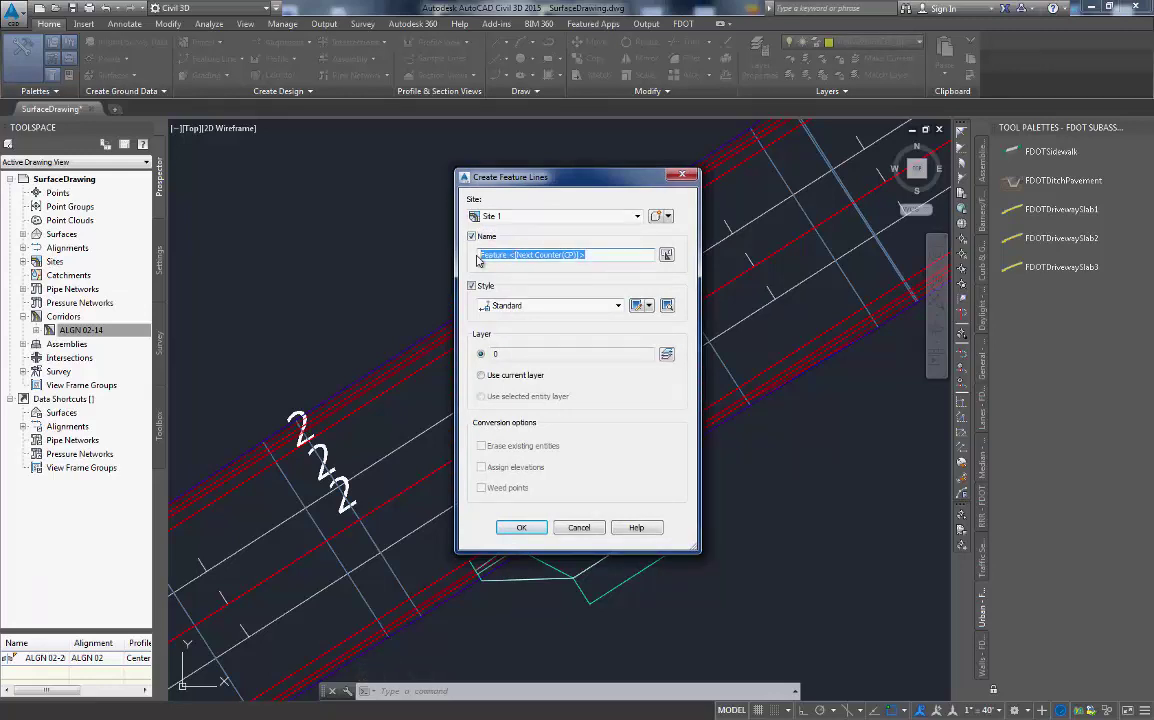
pyautogui.write('SmithDrvDaylightSlab')
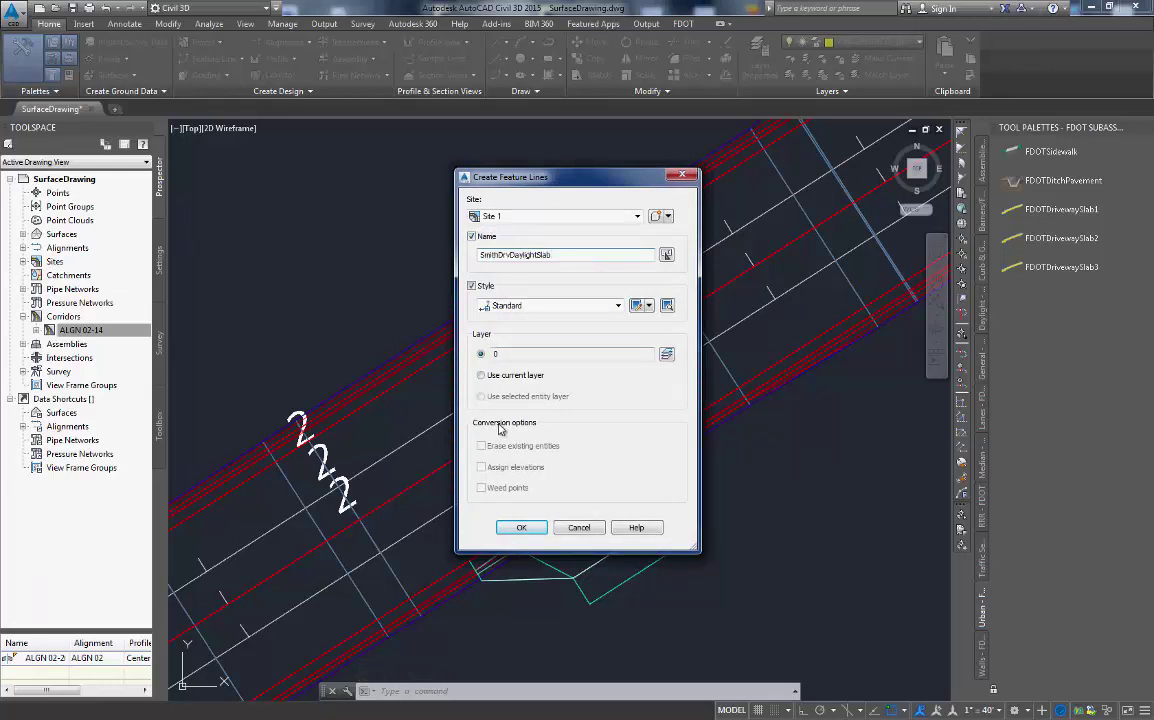
pyautogui.click(521, 527)
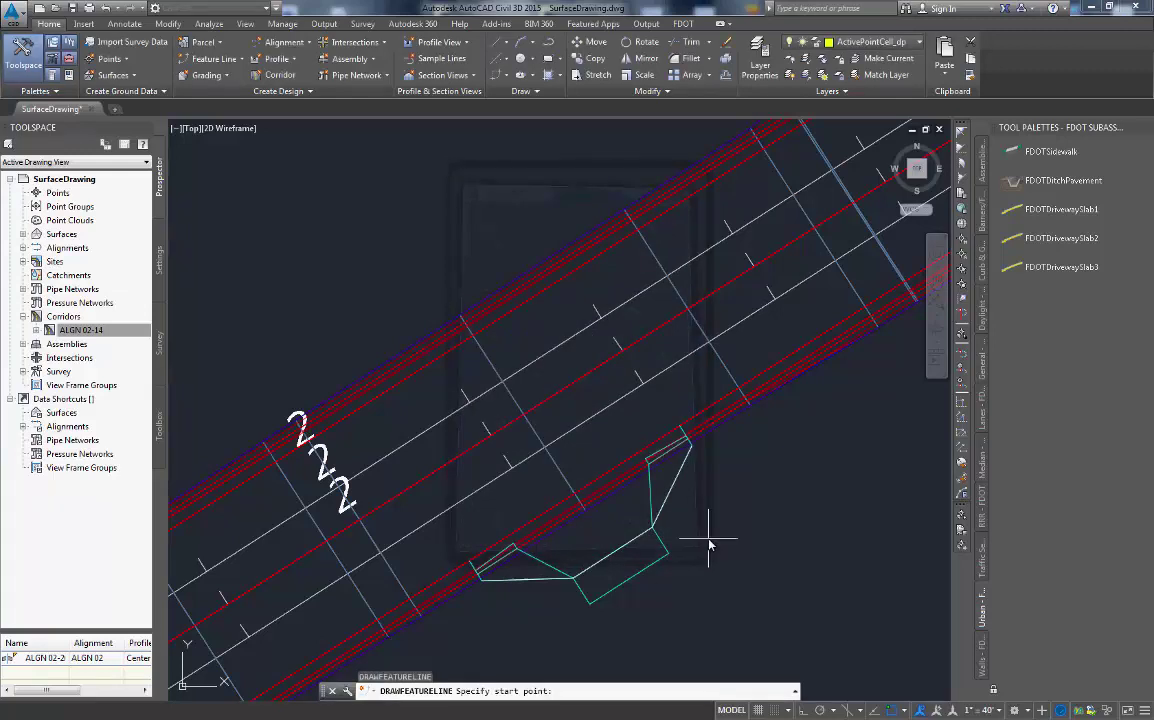
# Draw it flat from the slab vertex to the endpoint at elevation 750.07
pyautogui.click(590, 605)
pyautogui.press('Return')
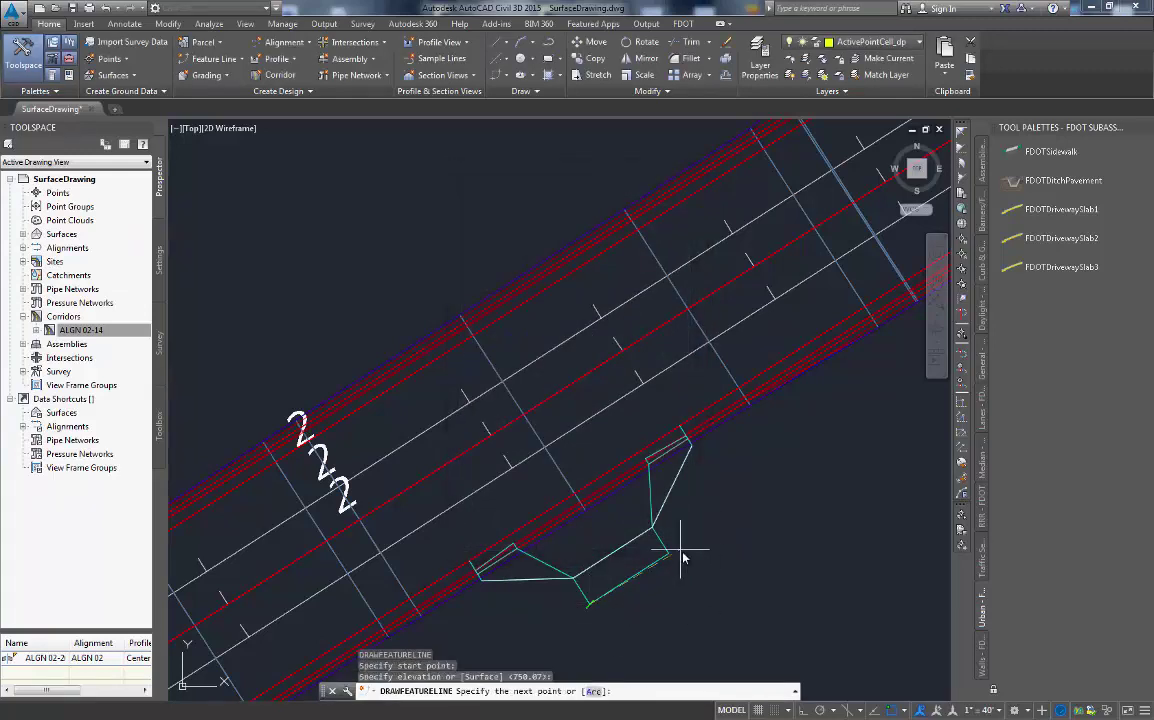
pyautogui.click(670, 556)
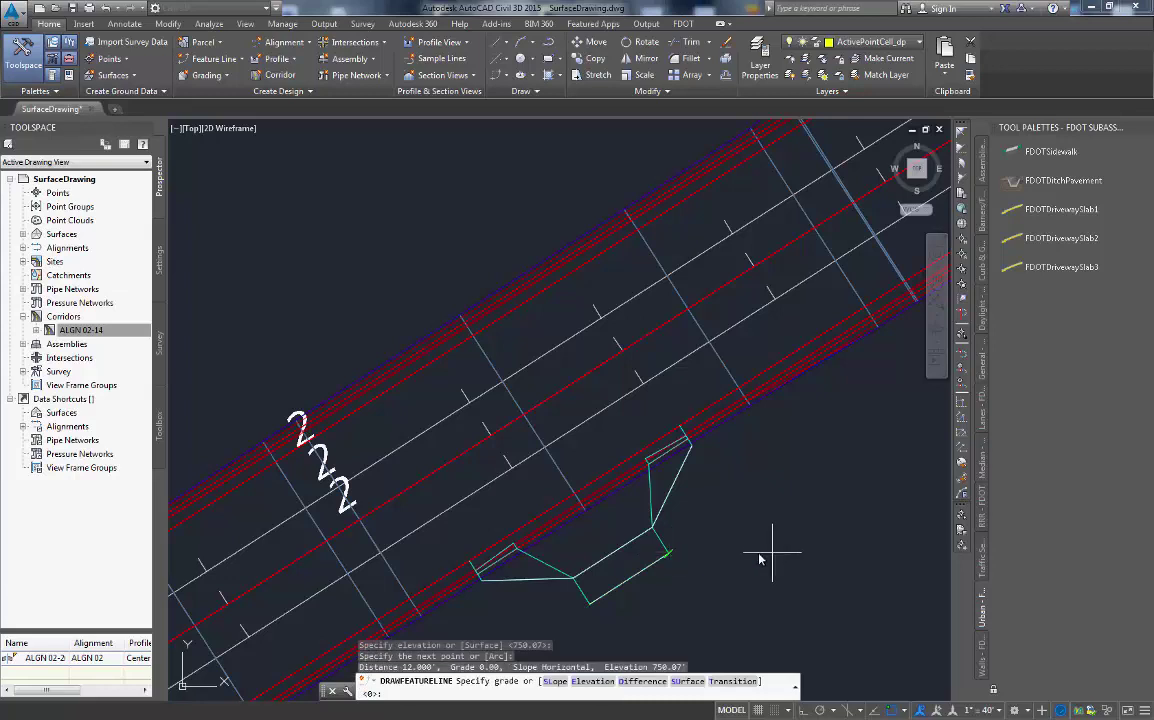
pyautogui.press('Return')
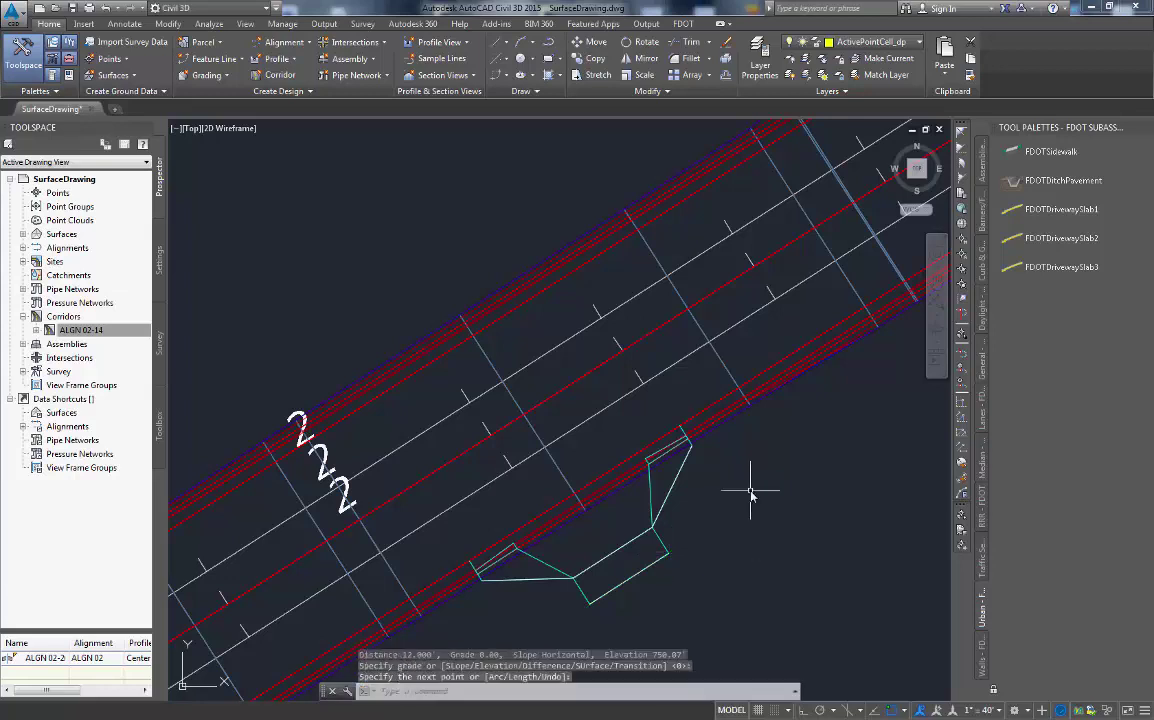
pyautogui.press('Return')
pyautogui.press('Return')
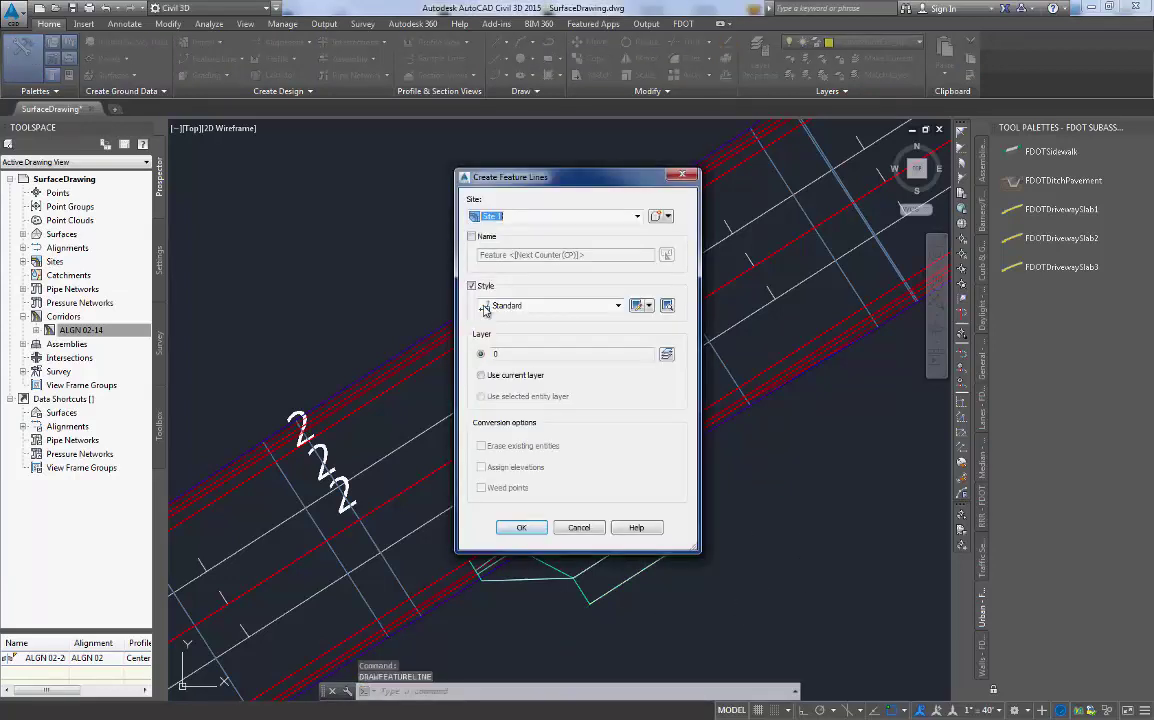
# Name the new feature line SmithDrpCrbTrigger
pyautogui.click(473, 237)
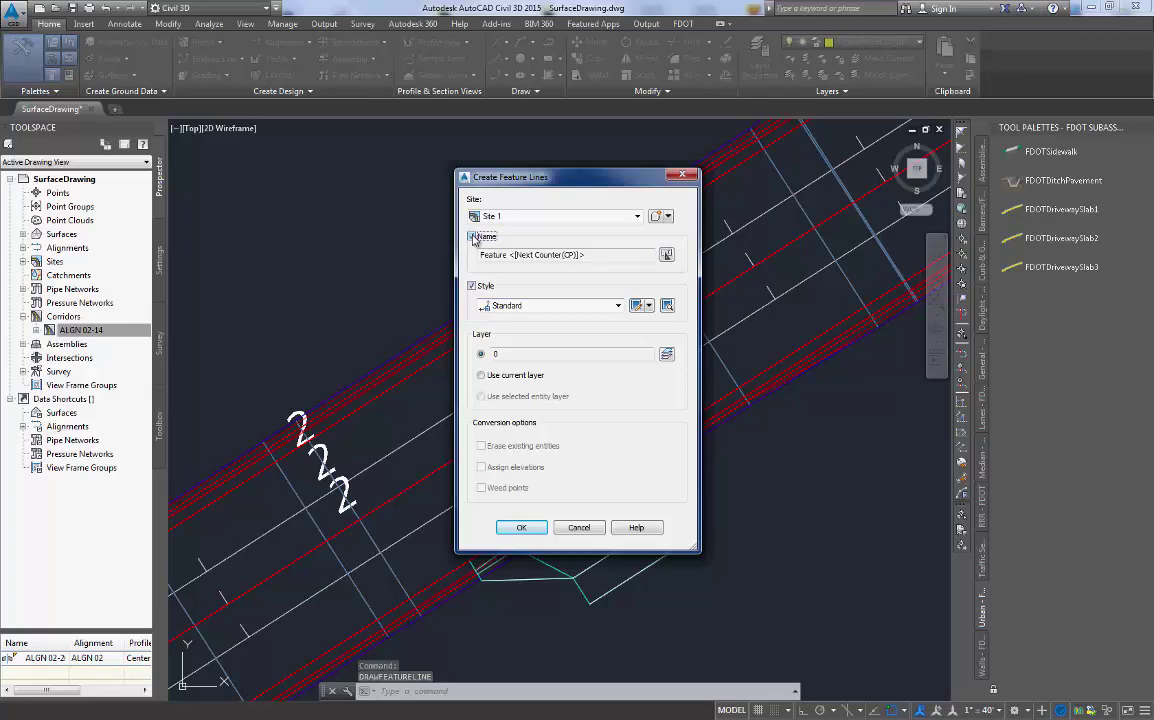
pyautogui.moveTo(597, 256); pyautogui.dragTo(482, 257)
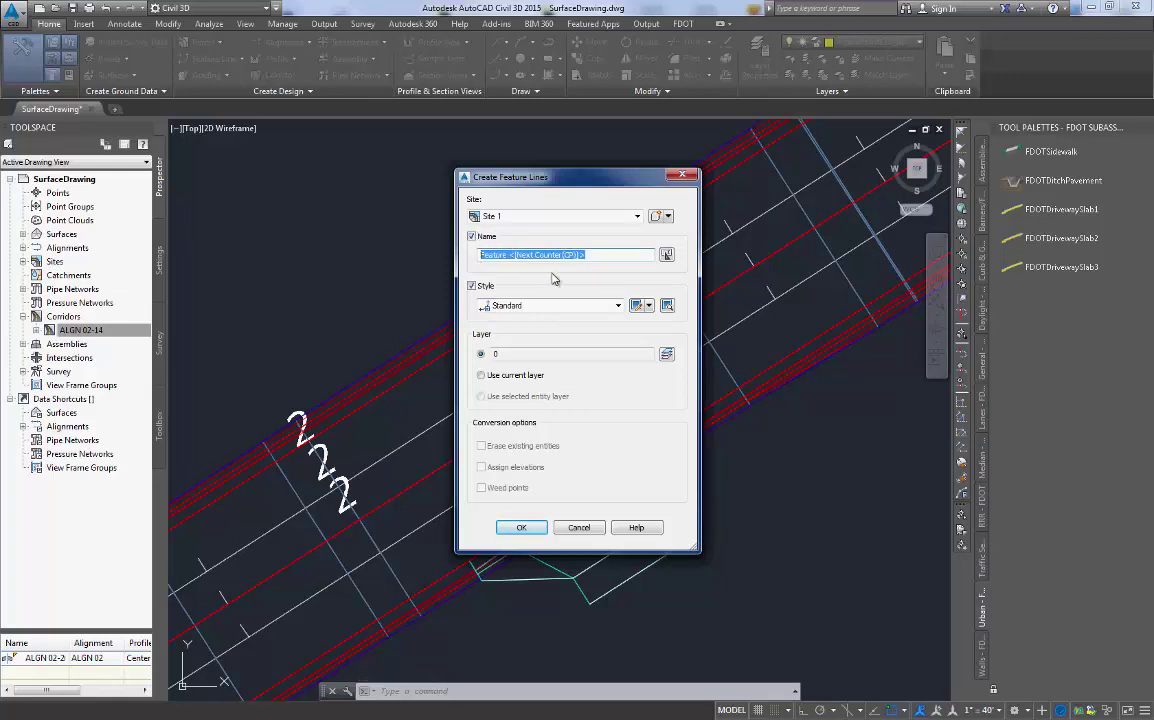
pyautogui.write('SmithDrpCrbTrigger')
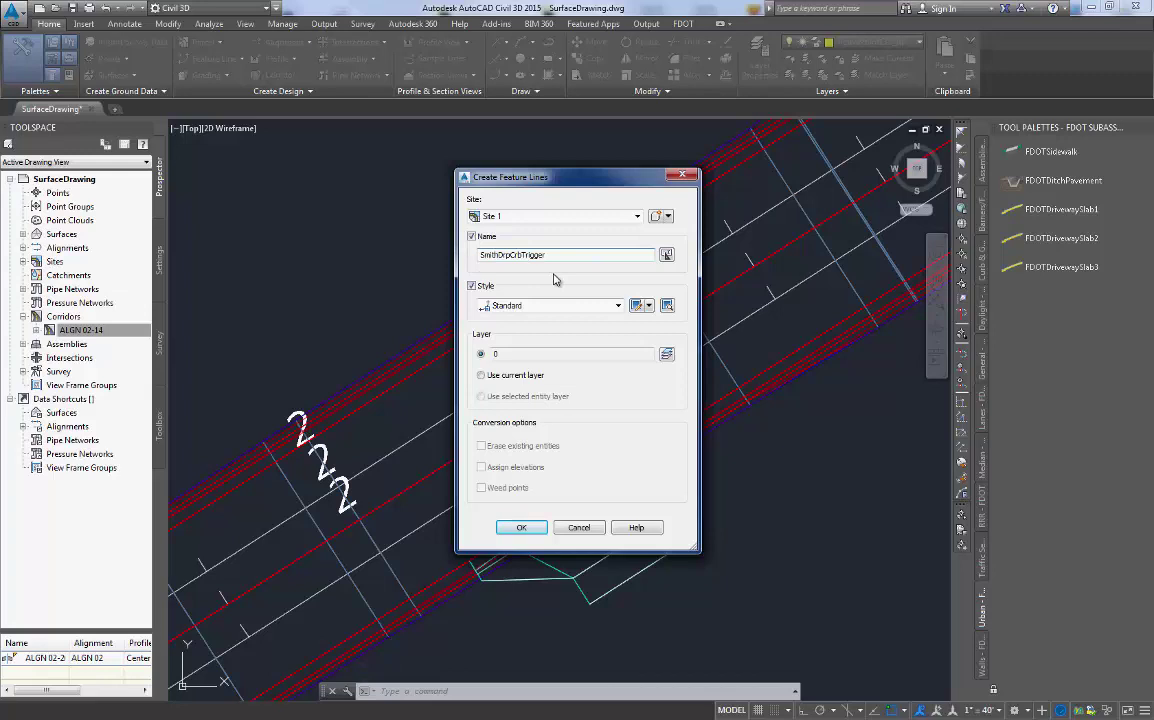
pyautogui.click(522, 528)
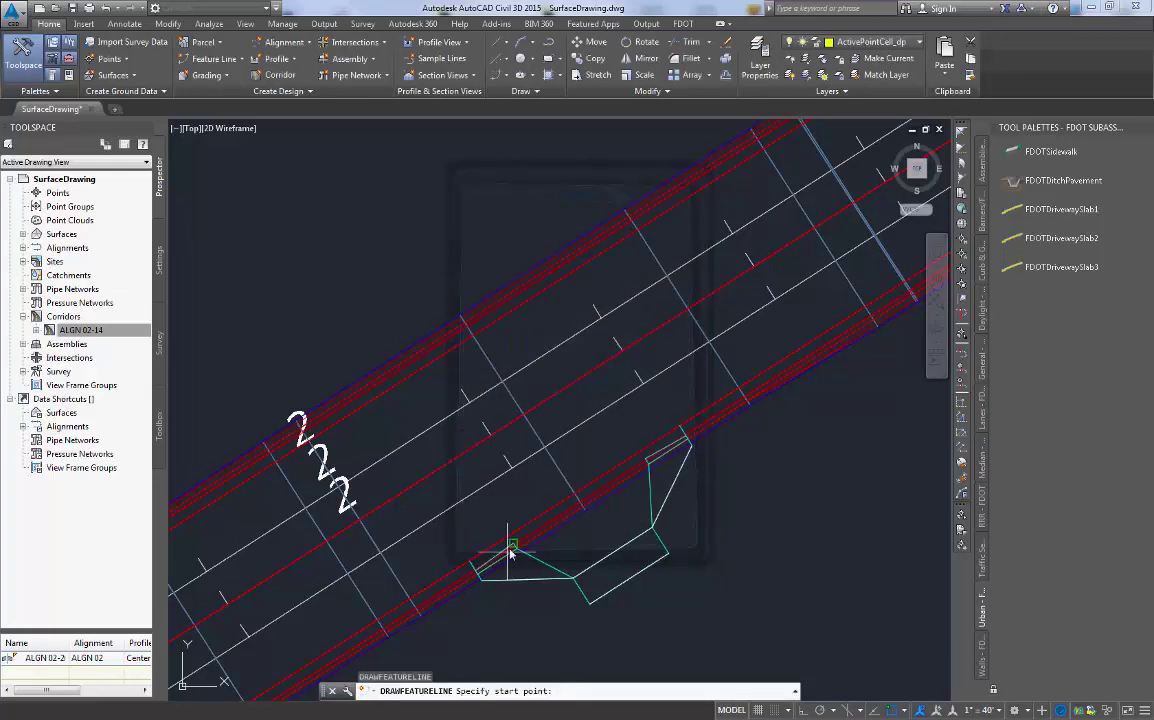
# Draw it 20 feet flat at 750.07 from the driveway corner, then select the driveway outline
pyautogui.scroll(4, 514, 500)
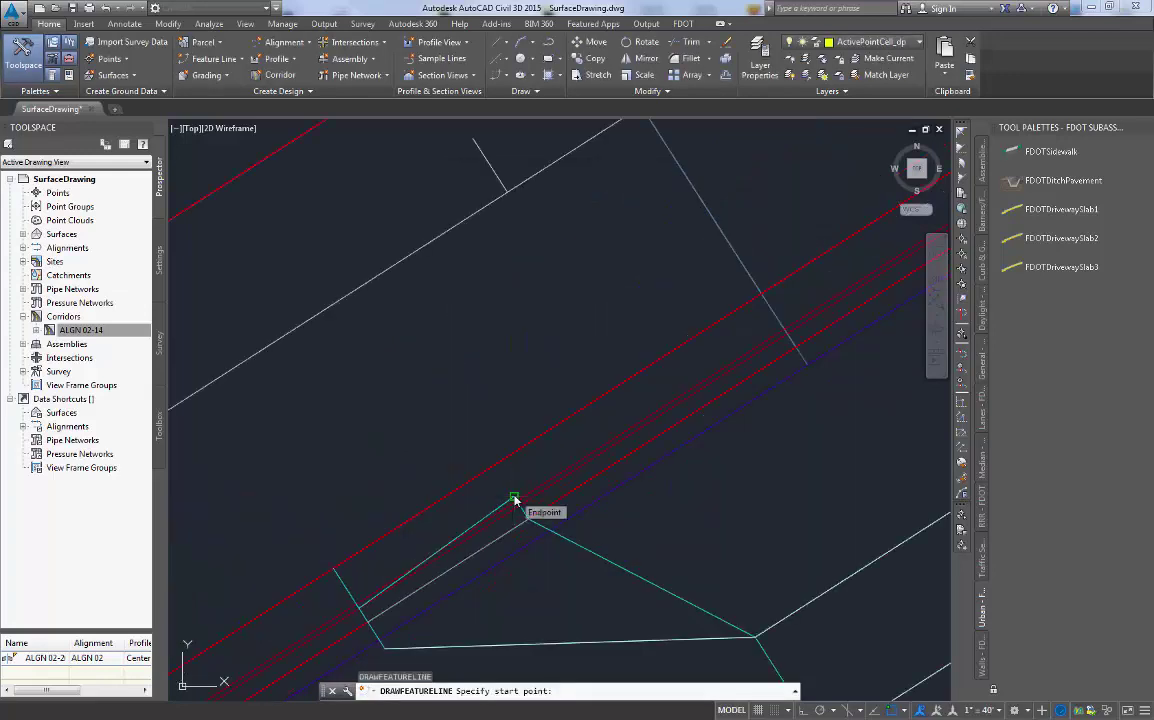
pyautogui.click(514, 497)
pyautogui.press('Return')
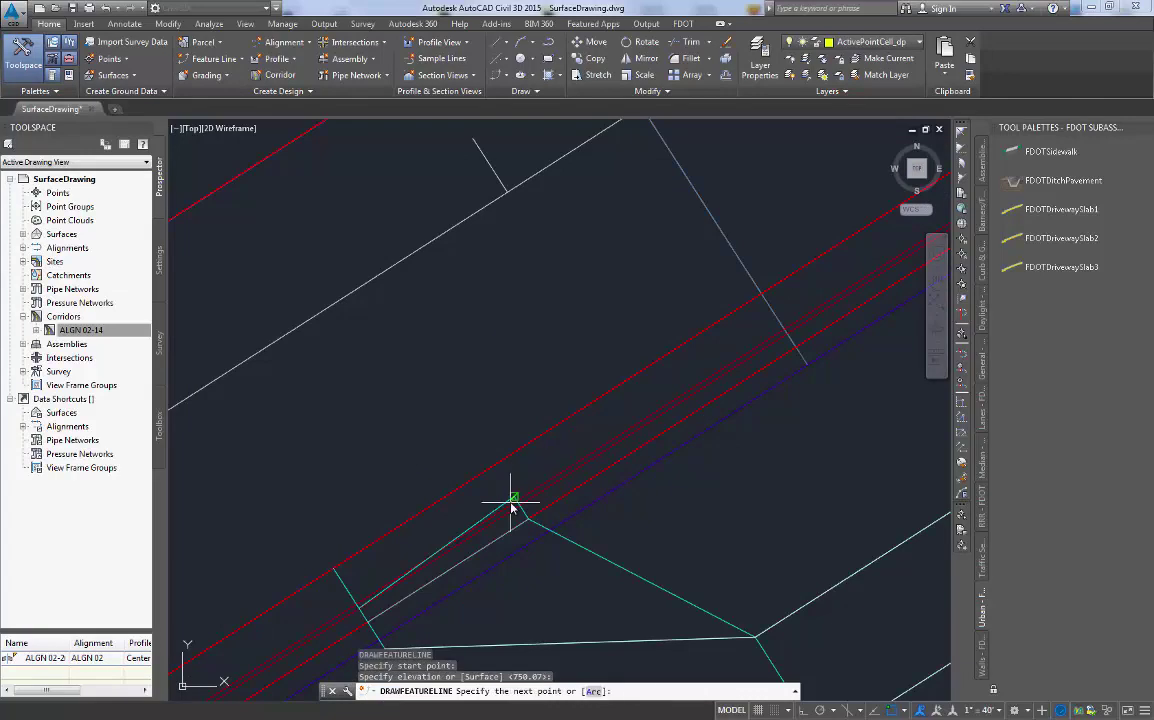
pyautogui.scroll(1, 600, 475)
pyautogui.scroll(2, 849, 289)
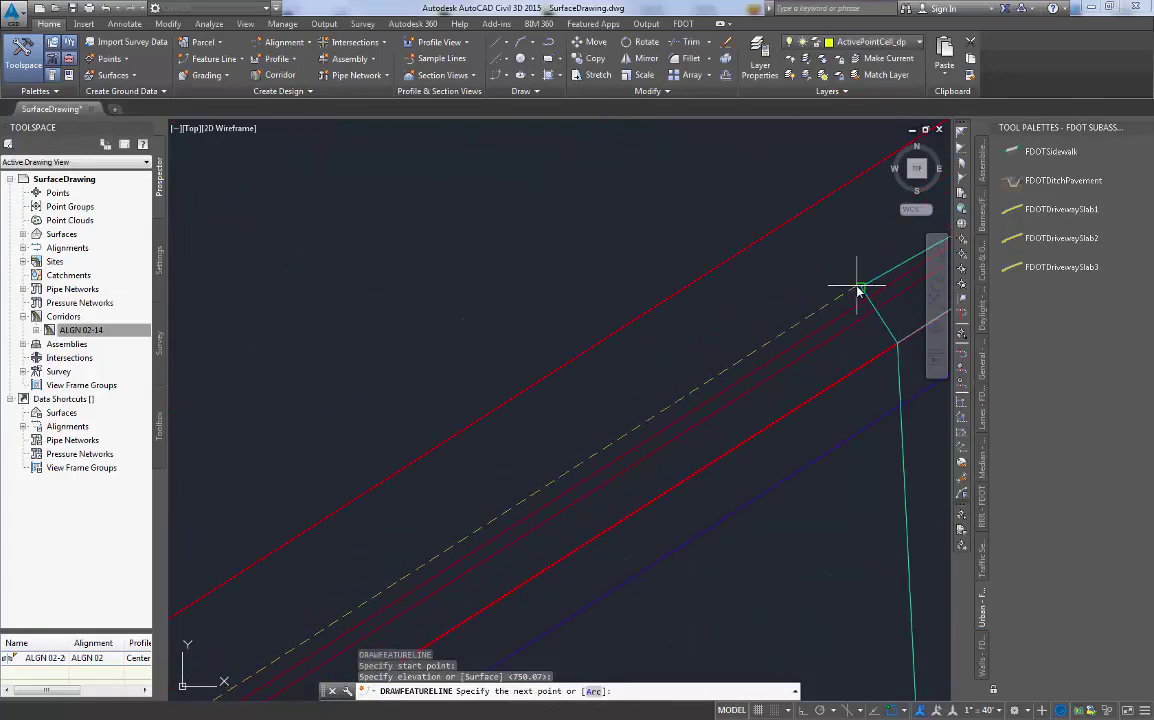
pyautogui.click(860, 290)
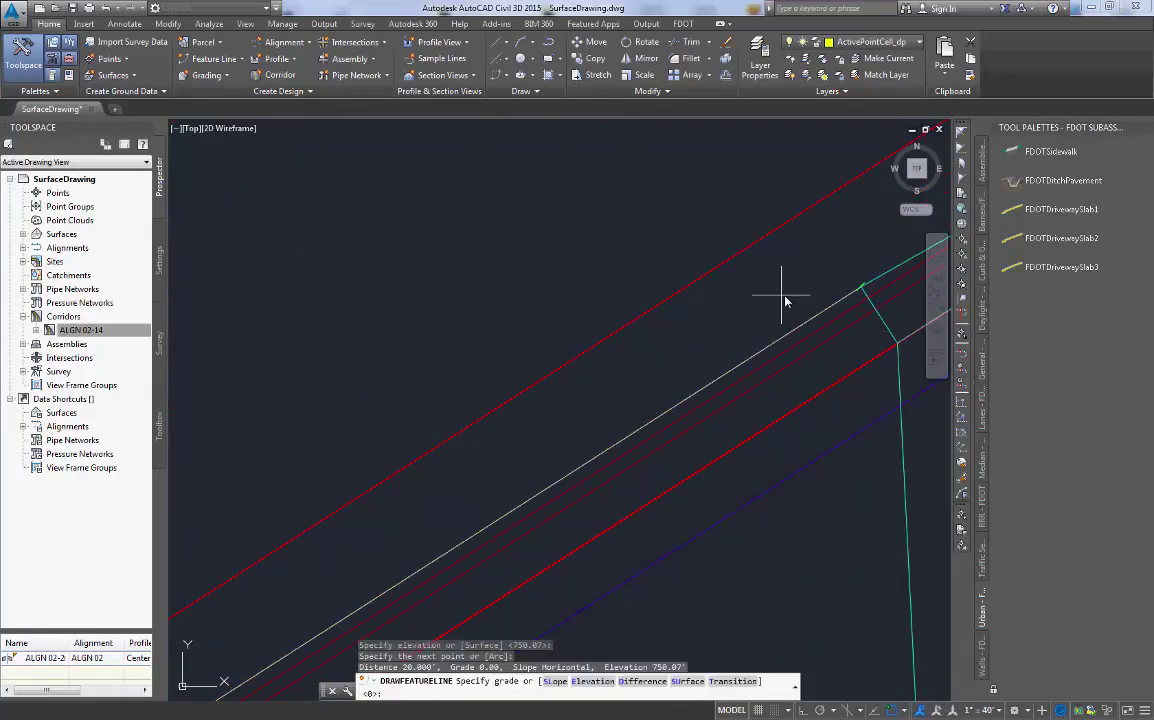
pyautogui.press('Return')
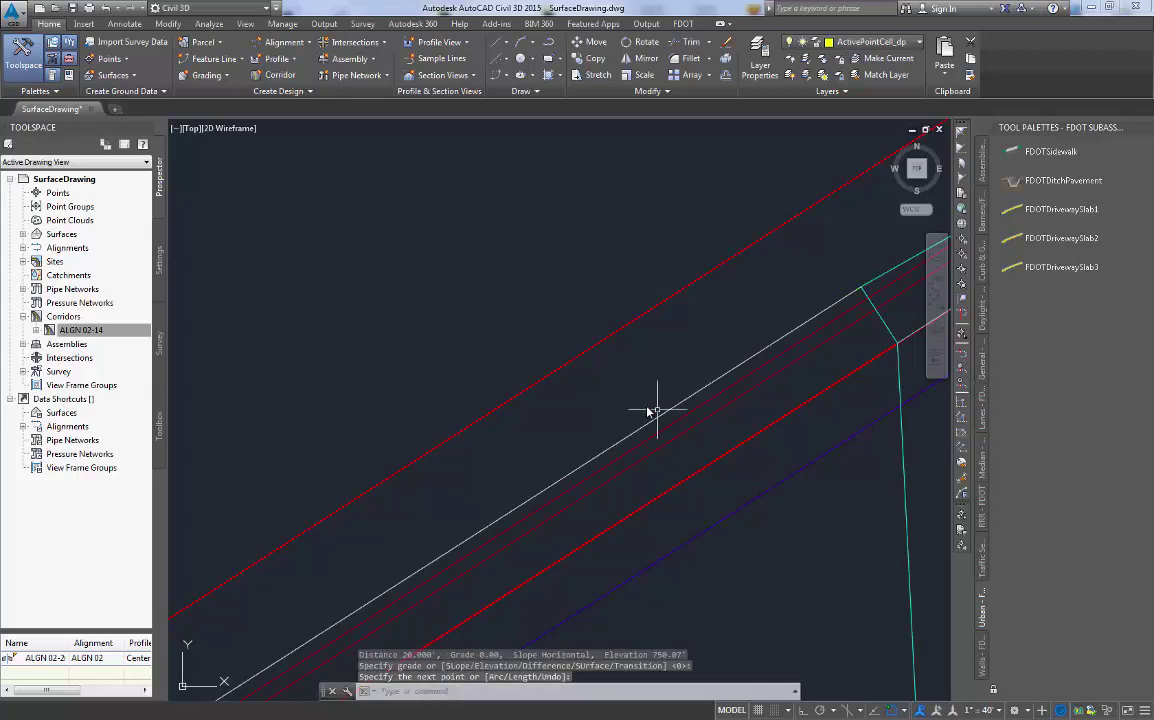
pyautogui.scroll(-2, 650, 410)
pyautogui.press('Return')
pyautogui.moveTo(605, 515); pyautogui.dragTo(625, 447, button='middle')
pyautogui.moveTo(646, 307); pyautogui.dragTo(674, 377)
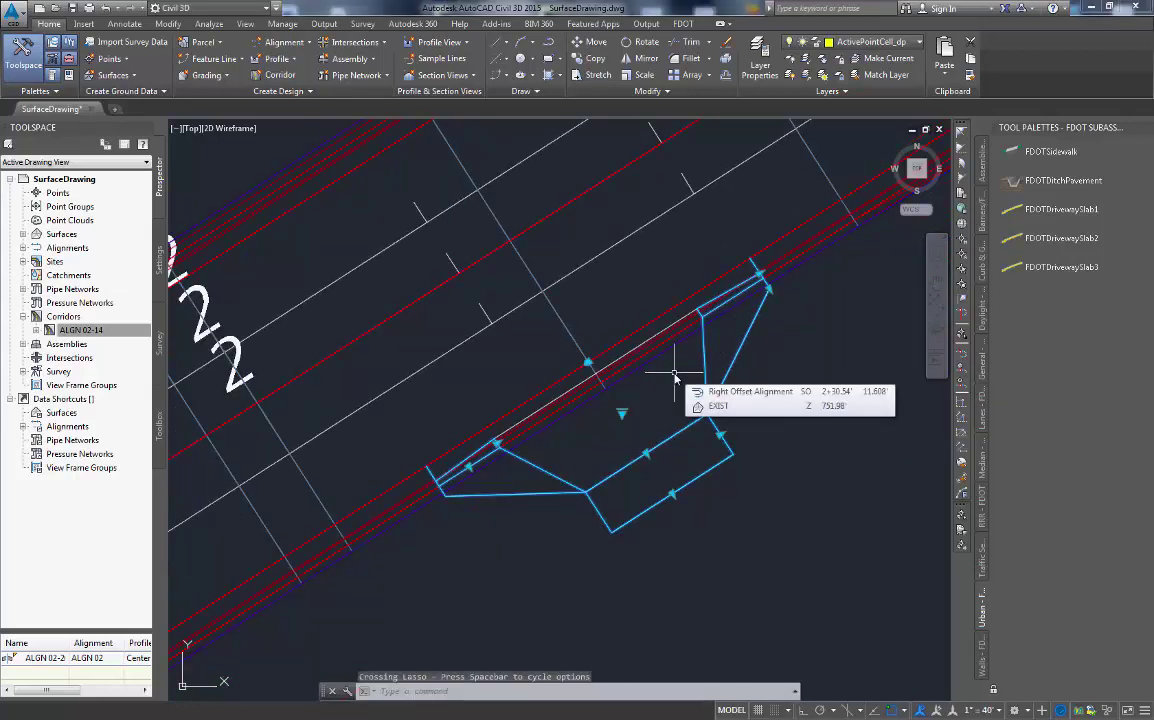
# Erase the driveway outline and select the daylight piece at Assembly 05's right end
pyautogui.press('Delete')
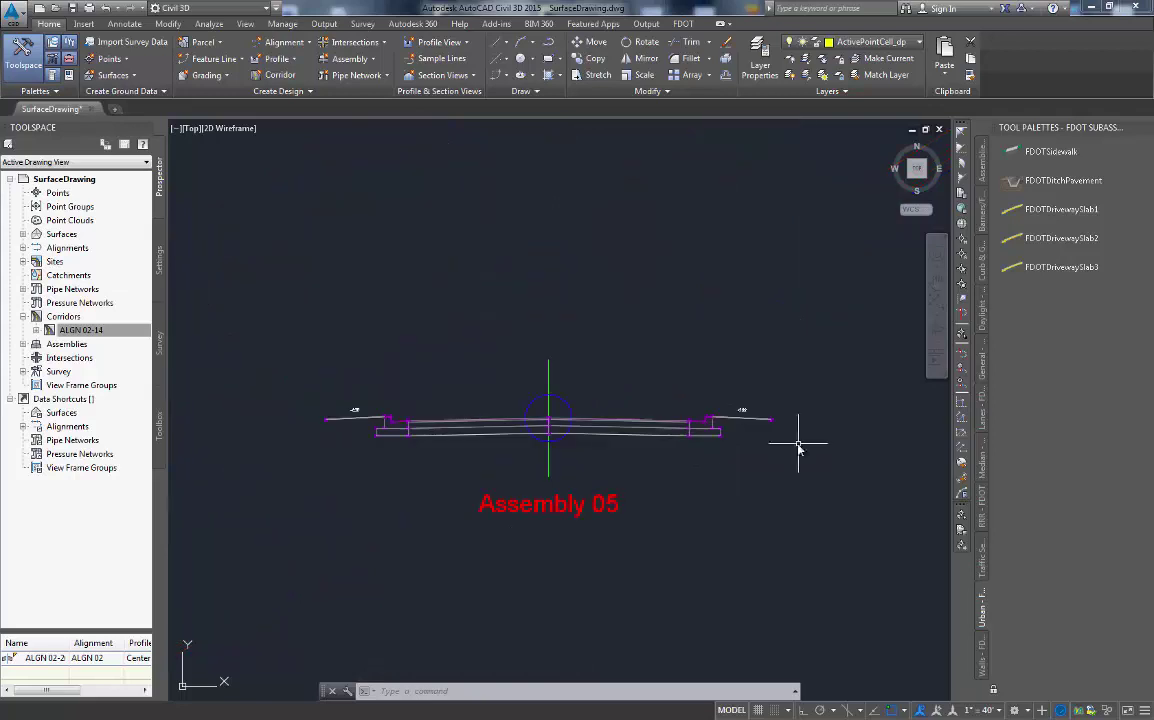
pyautogui.moveTo(790, 395); pyautogui.dragTo(758, 446)
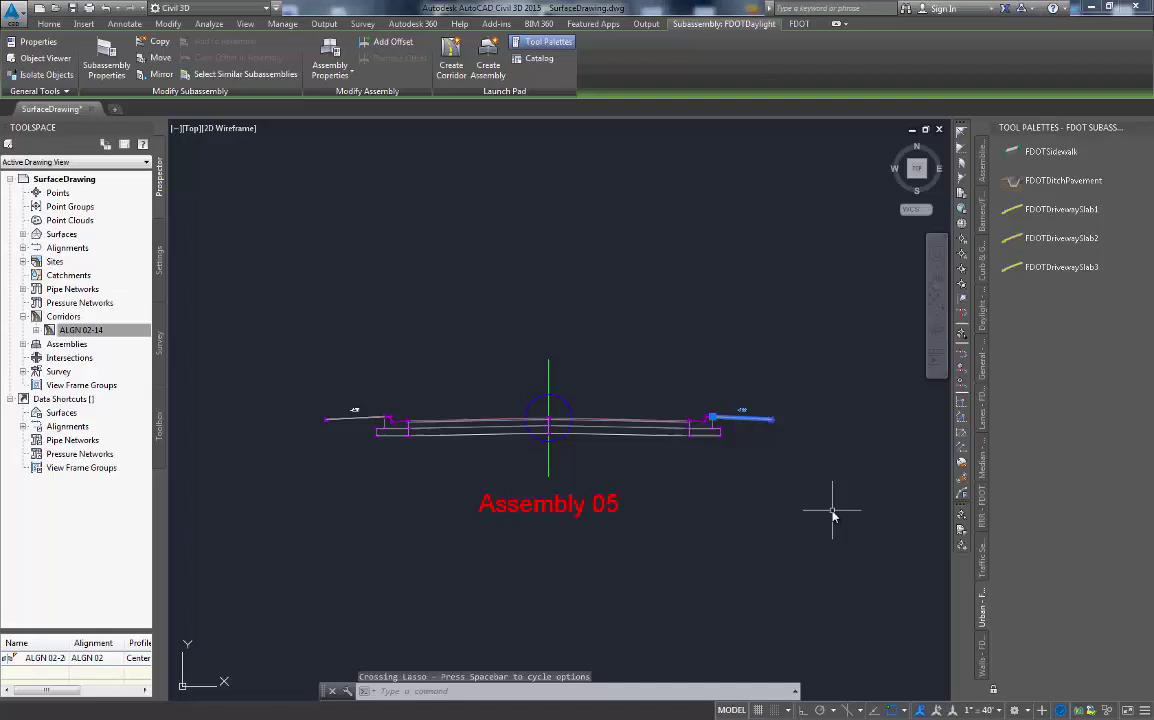
# Replace the right daylight with a Right-side FDOTDrivewaySlab1 attached at the curb marker
pyautogui.press('Delete')
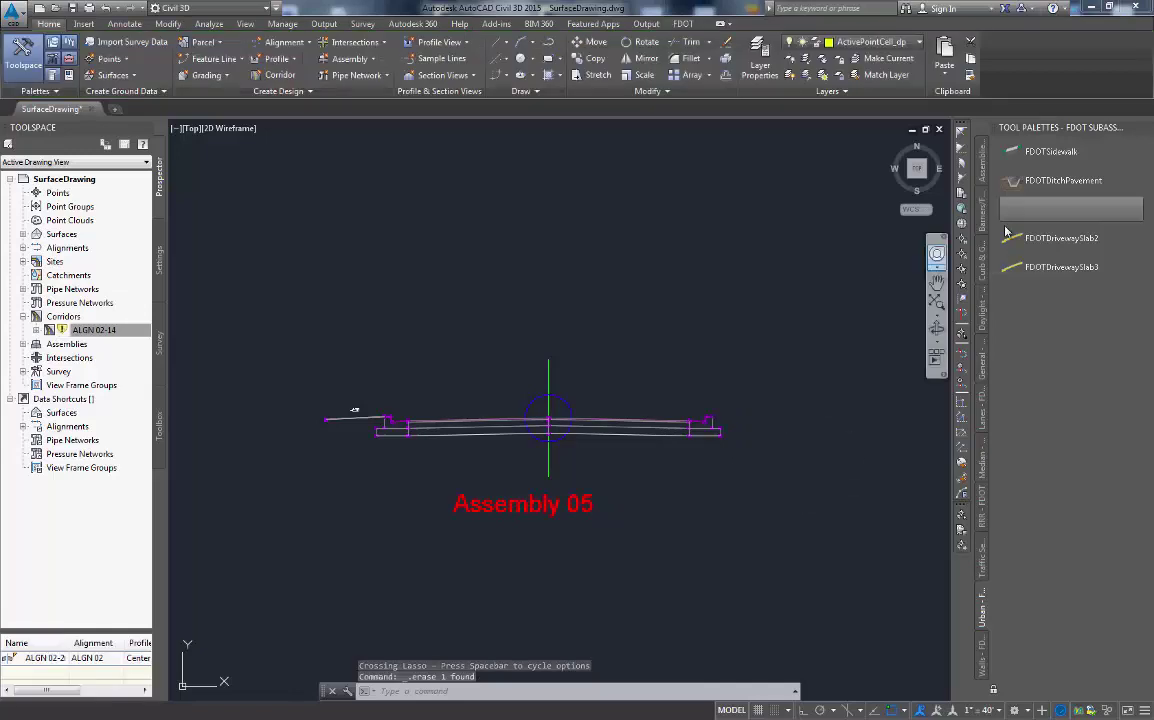
pyautogui.click(1058, 211)
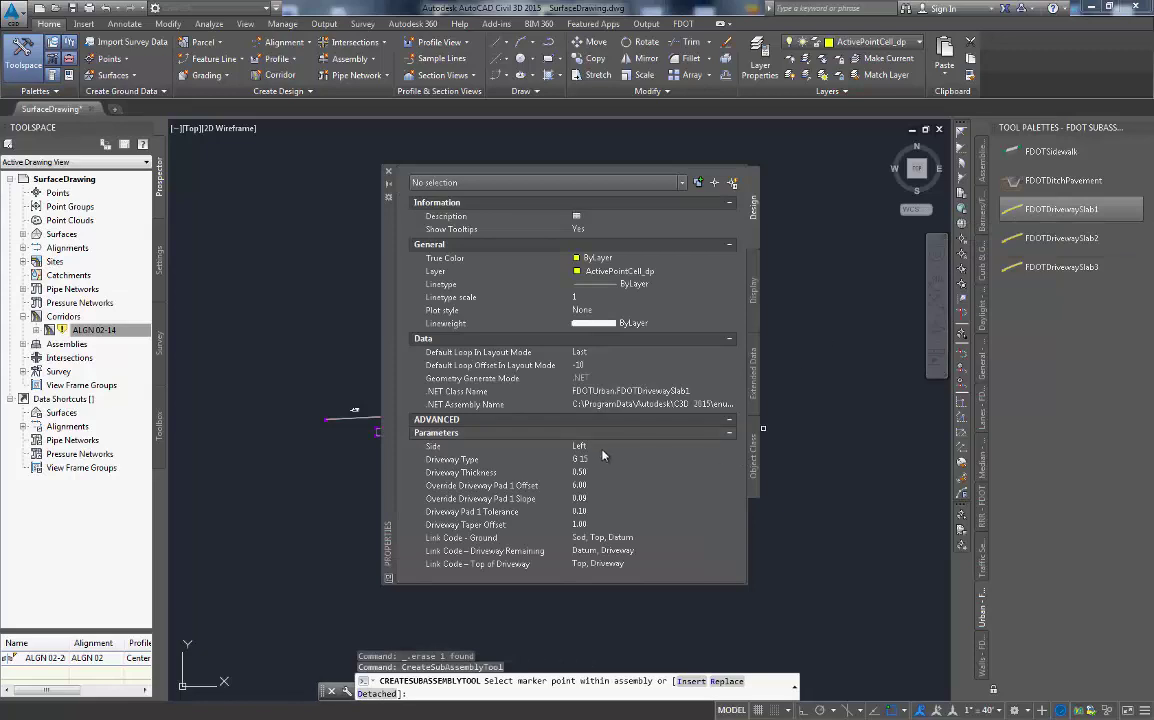
pyautogui.click(710, 446)
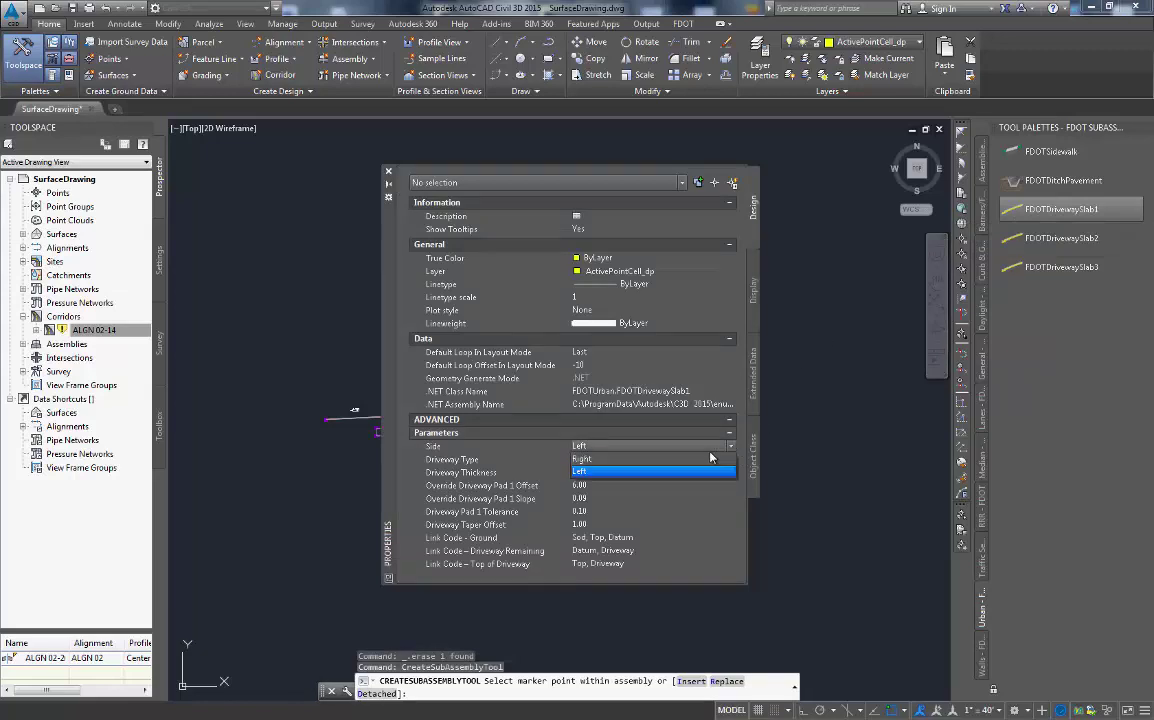
pyautogui.click(710, 458)
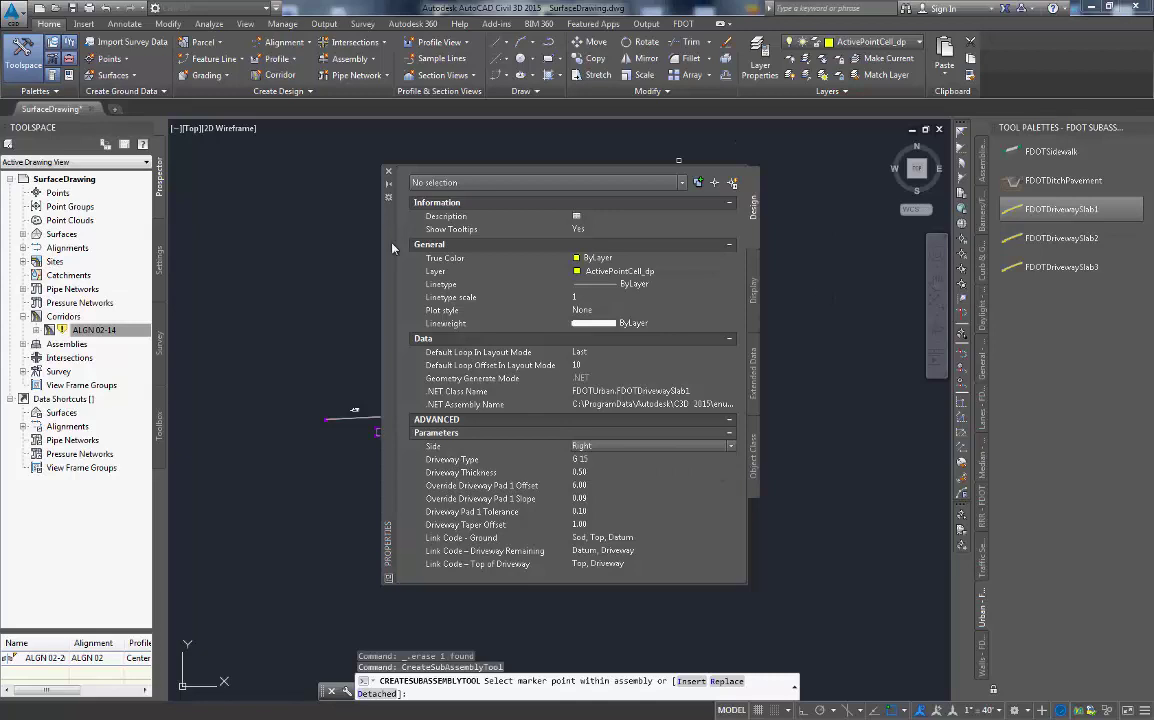
pyautogui.moveTo(393, 248)
pyautogui.mouseDown()
pyautogui.moveTo(246, 250)
pyautogui.moveTo(232, 265)
pyautogui.mouseUp()
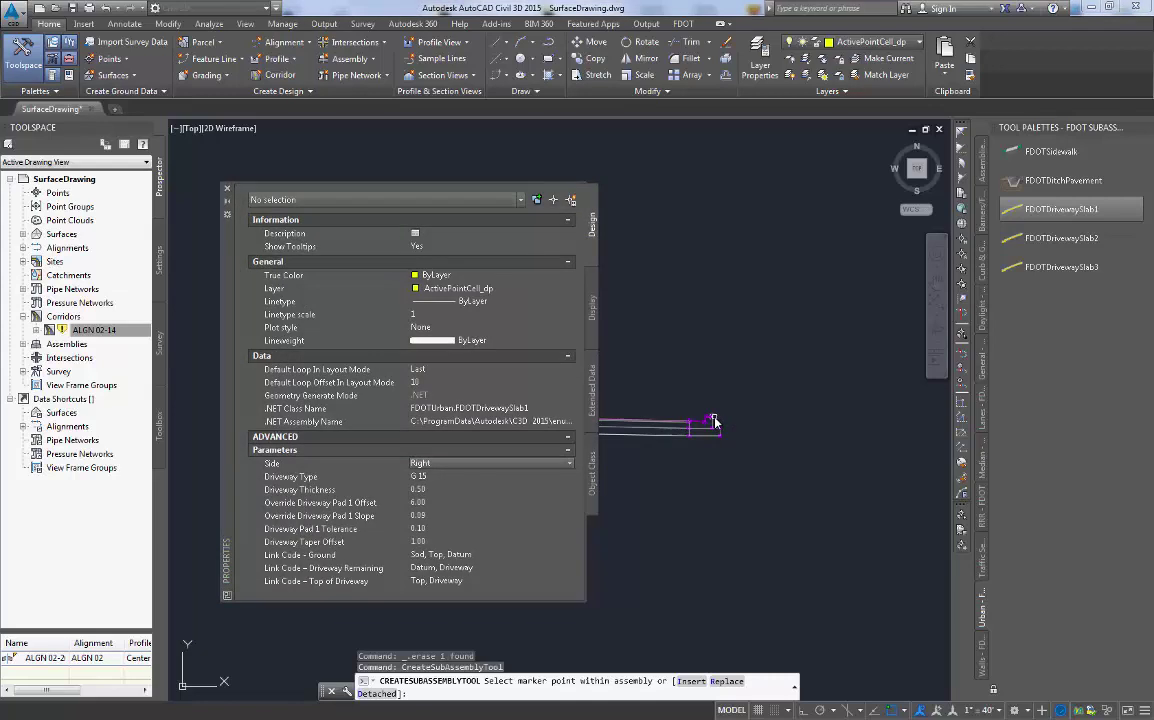
pyautogui.scroll(5, 716, 424)
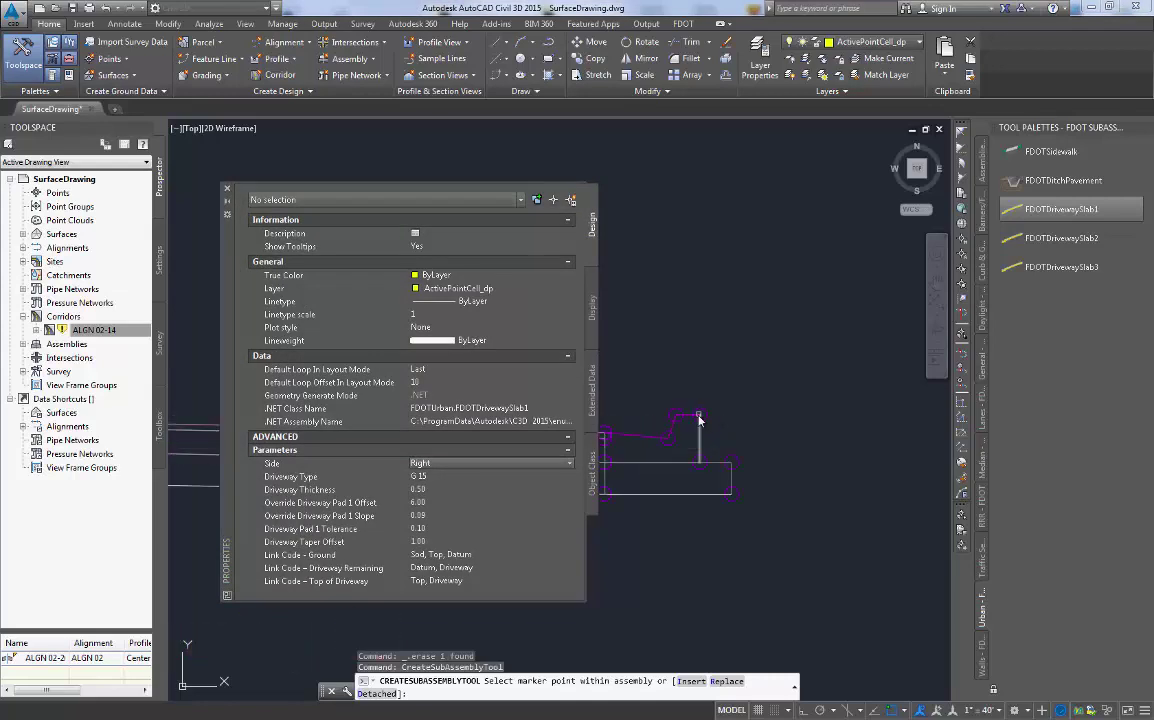
pyautogui.click(701, 415)
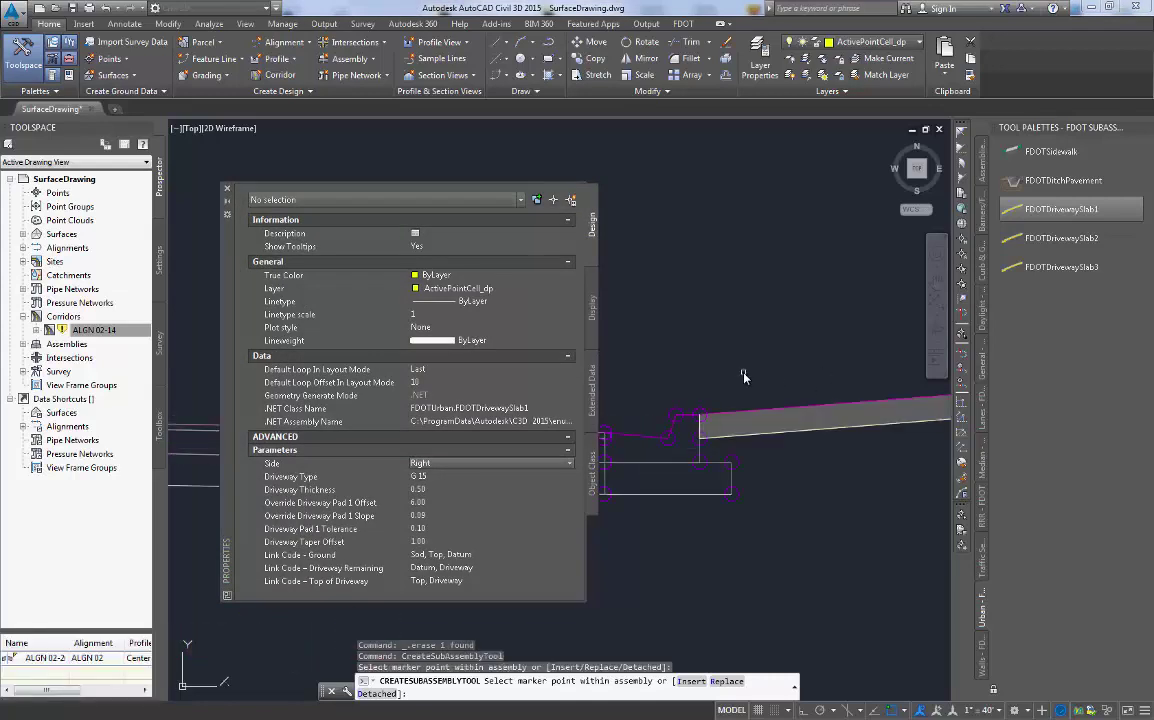
pyautogui.scroll(-4, 743, 376)
pyautogui.scroll(2, 898, 378)
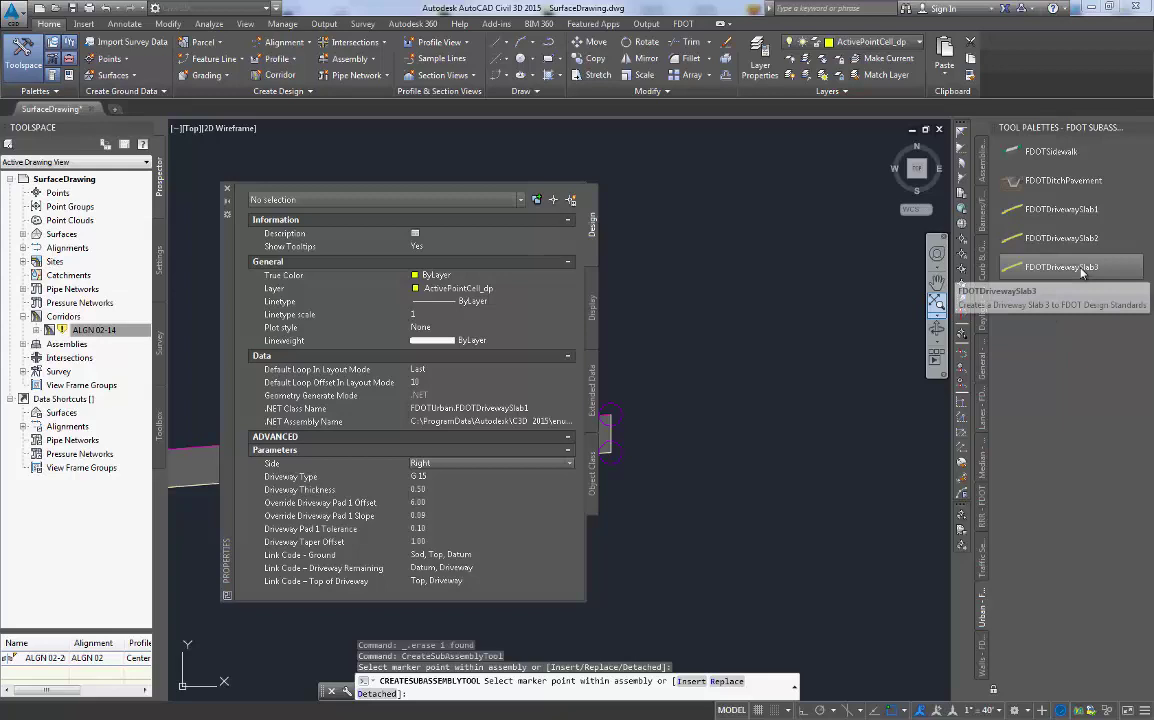
# Attach an FDOTDrivewaySlab3 at the end of the first driveway slab
pyautogui.click(1050, 270)
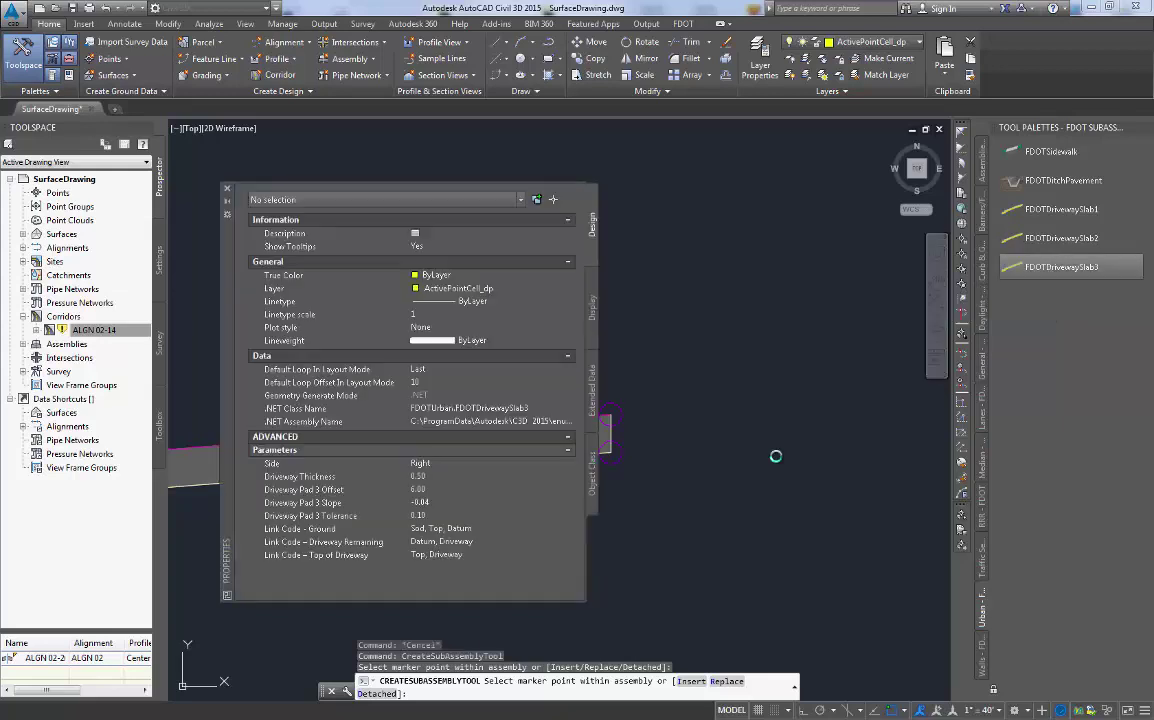
pyautogui.click(620, 418)
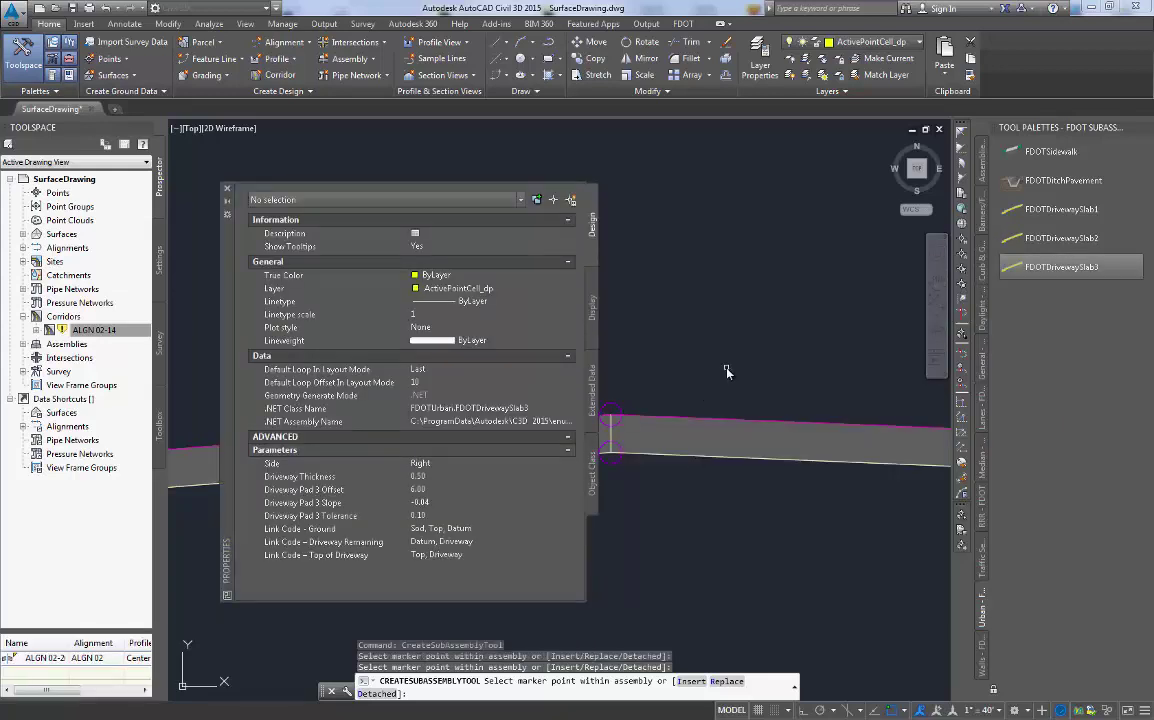
pyautogui.scroll(-4, 773, 394)
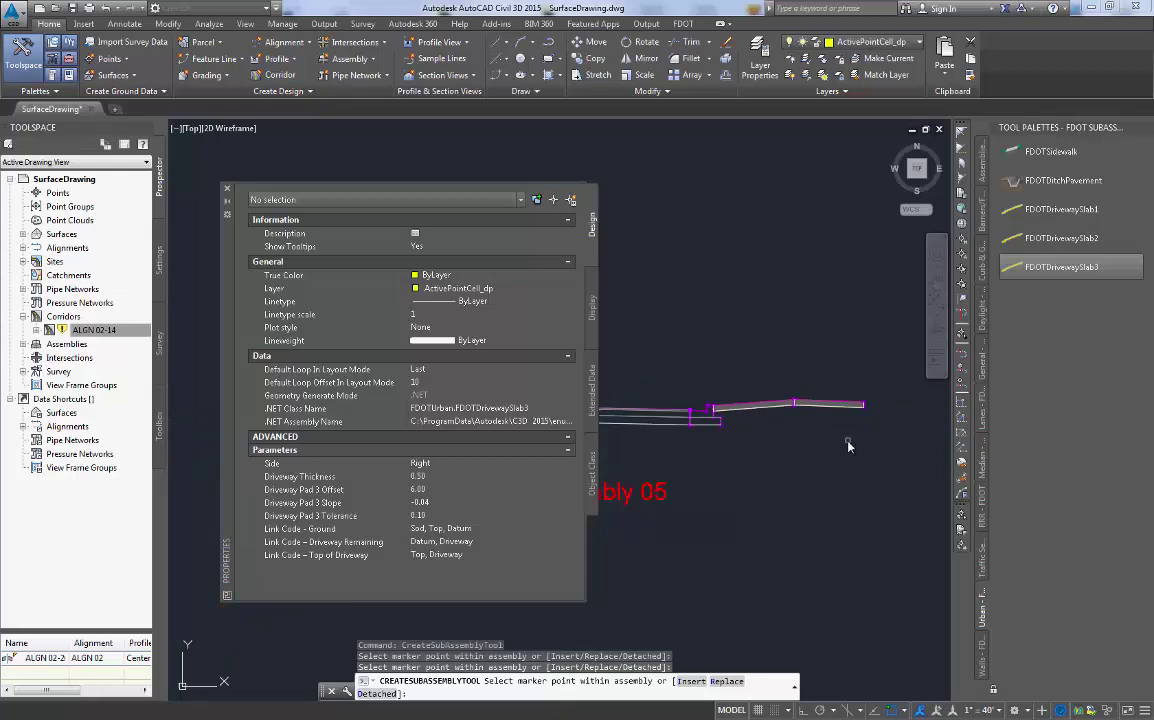
# Pick FDOTSimpleDaylight from the Daylight palette to add on the right side
pyautogui.click(983, 315)
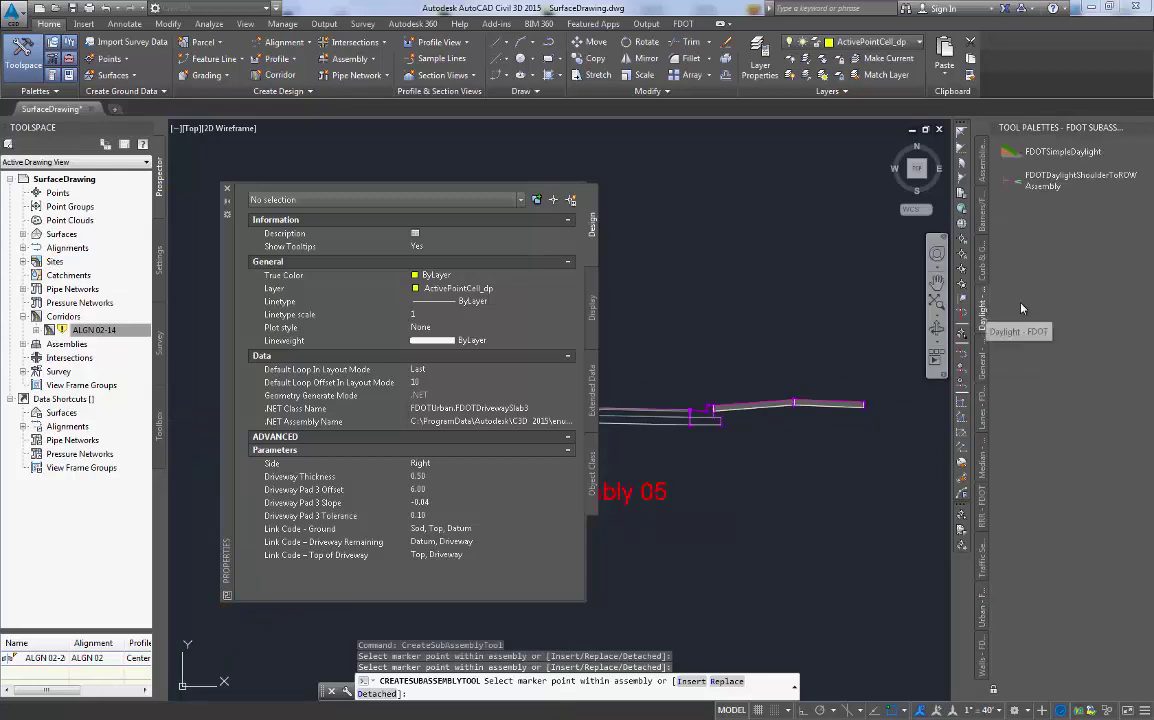
pyautogui.click(1057, 152)
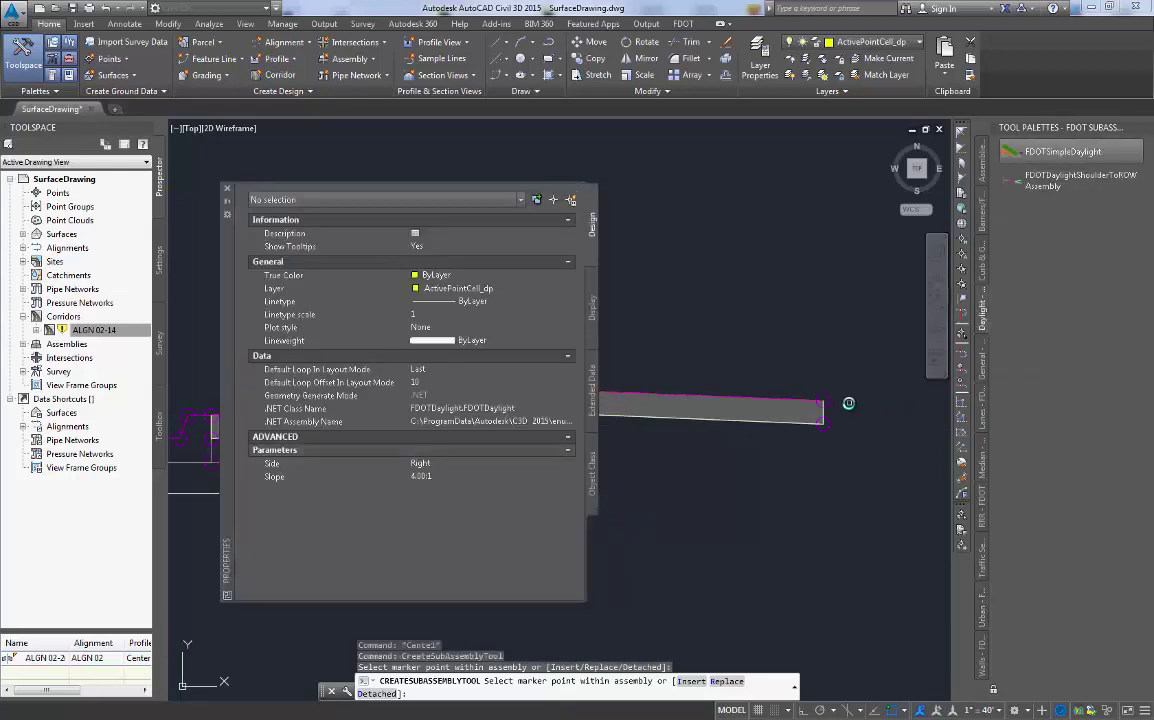
pyautogui.scroll(2, 845, 402)
pyautogui.scroll(-2, 837, 400)
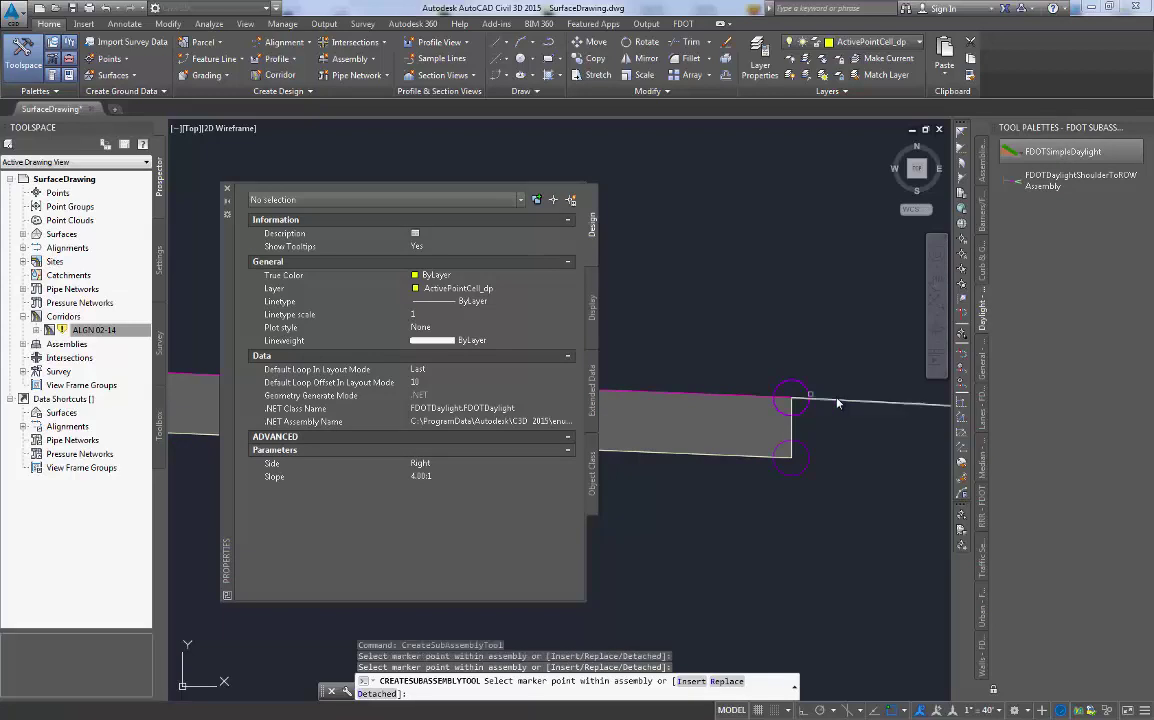
pyautogui.scroll(-3, 870, 480)
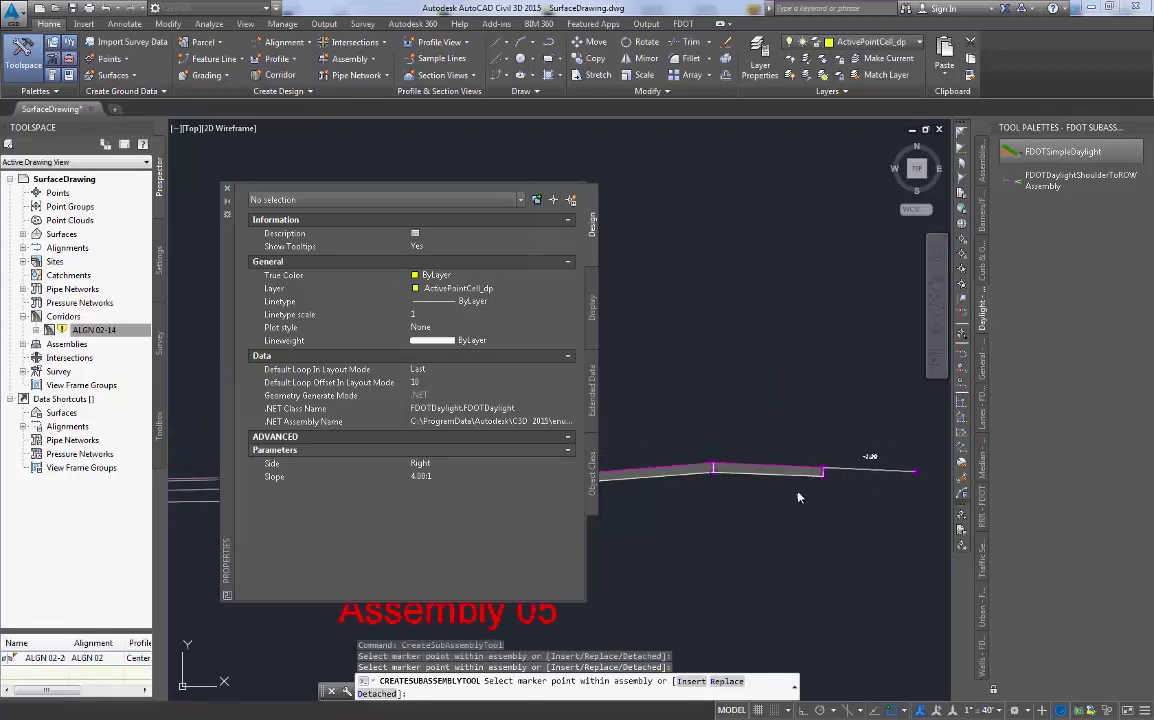
pyautogui.scroll(-2, 882, 400)
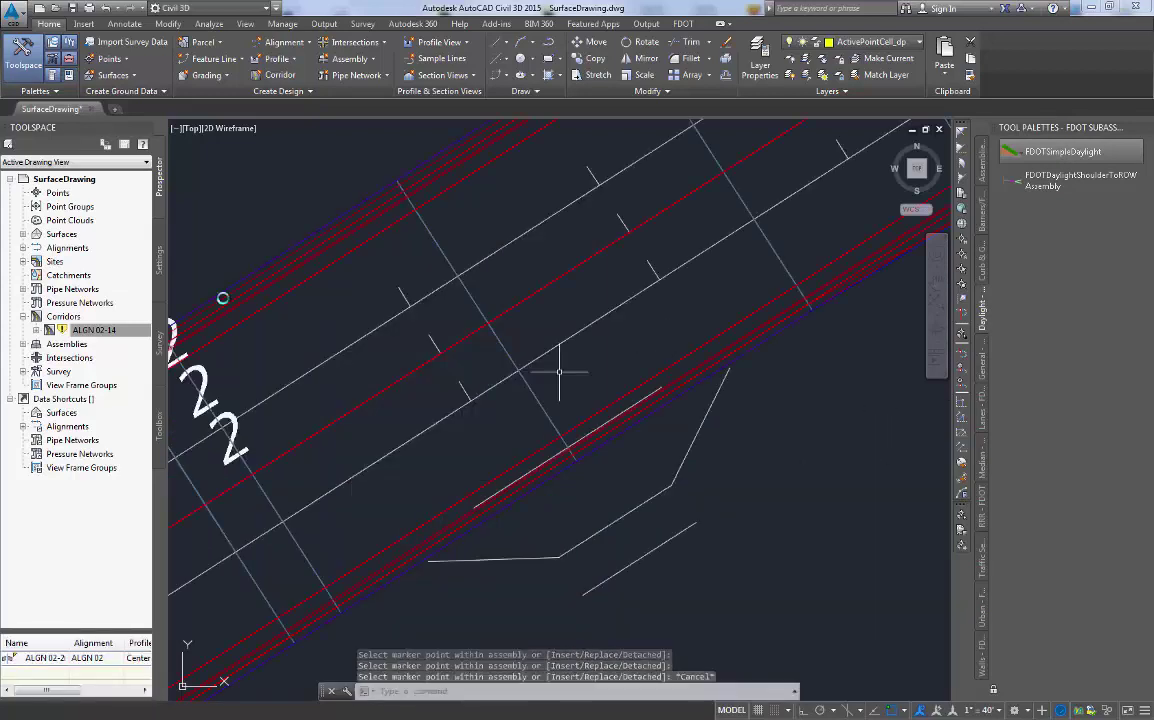
# Open ALGN 02-14 corridor properties and the Assembly 05 region's Target Mapping
pyautogui.click(93, 330)
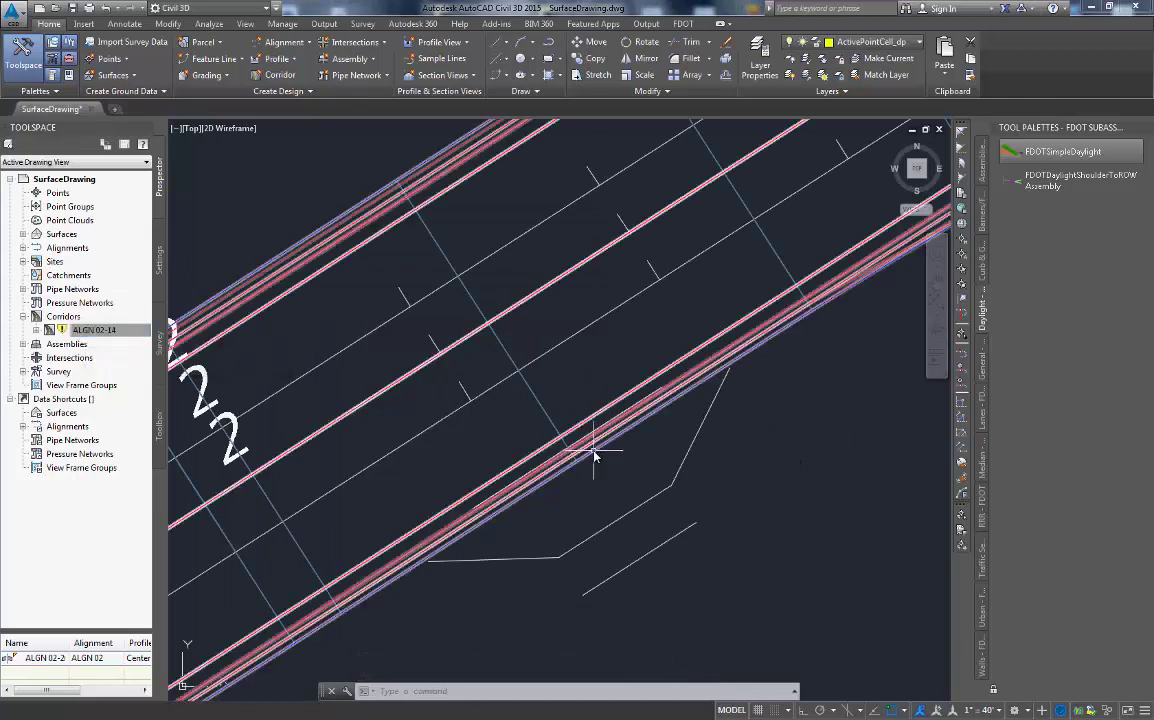
pyautogui.click(93, 330)
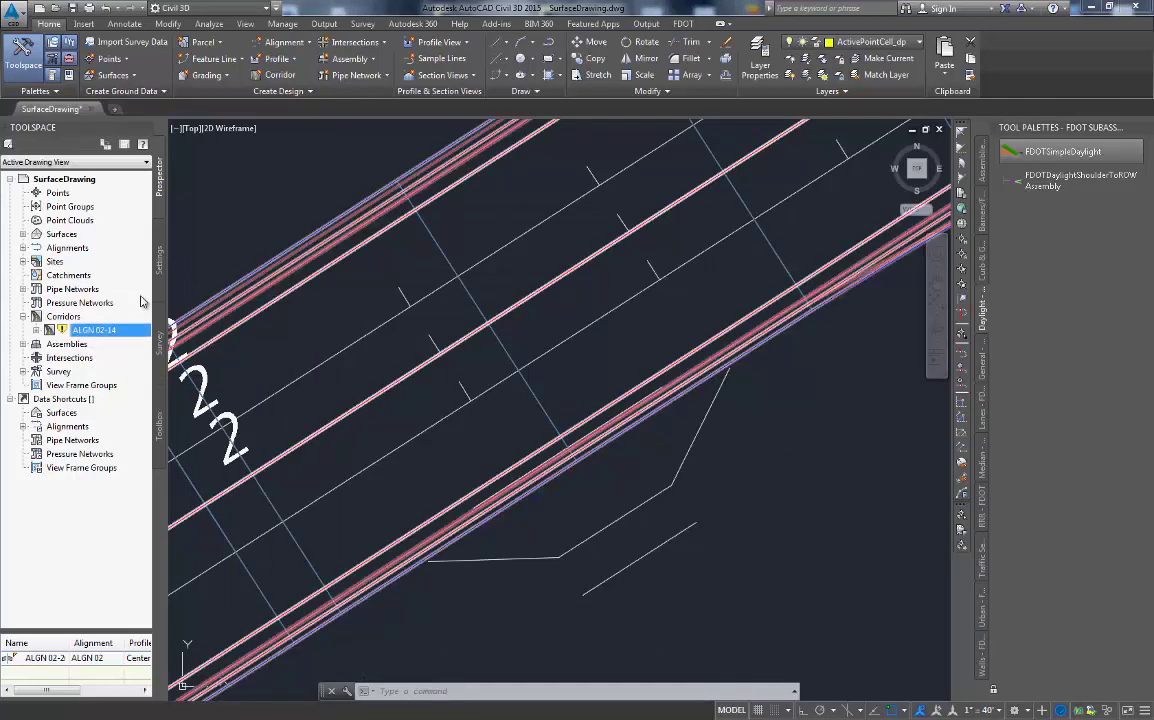
pyautogui.rightClick(83, 335)
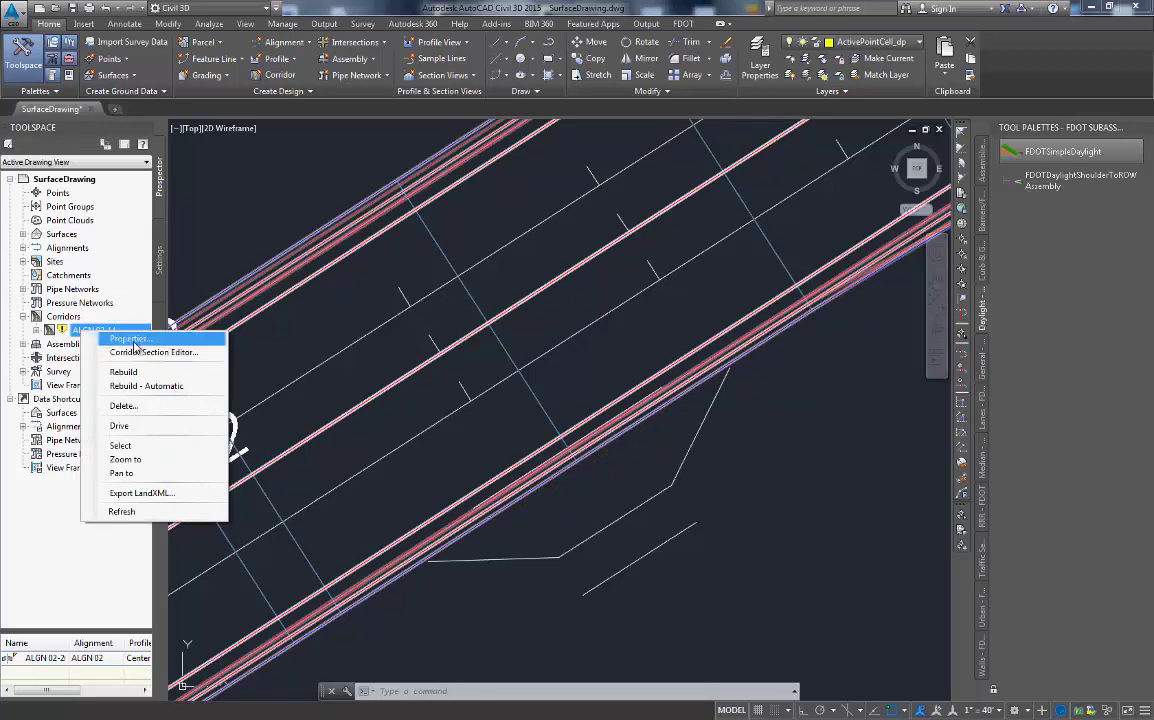
pyautogui.click(129, 338)
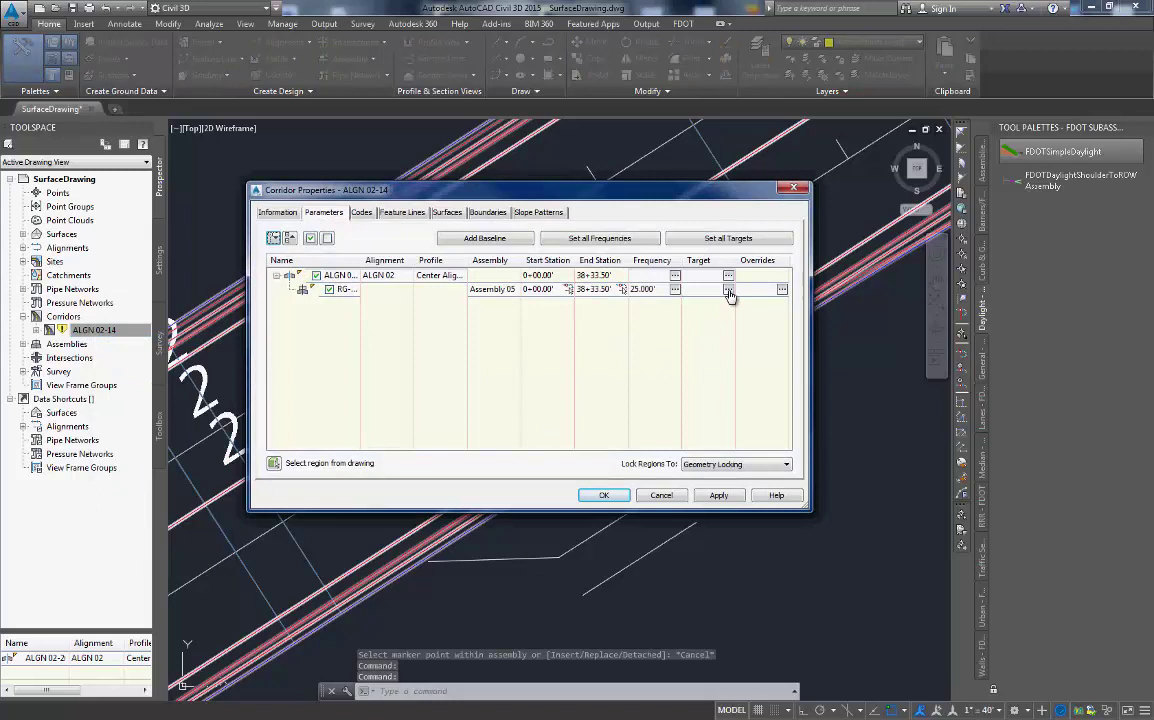
pyautogui.click(729, 292)
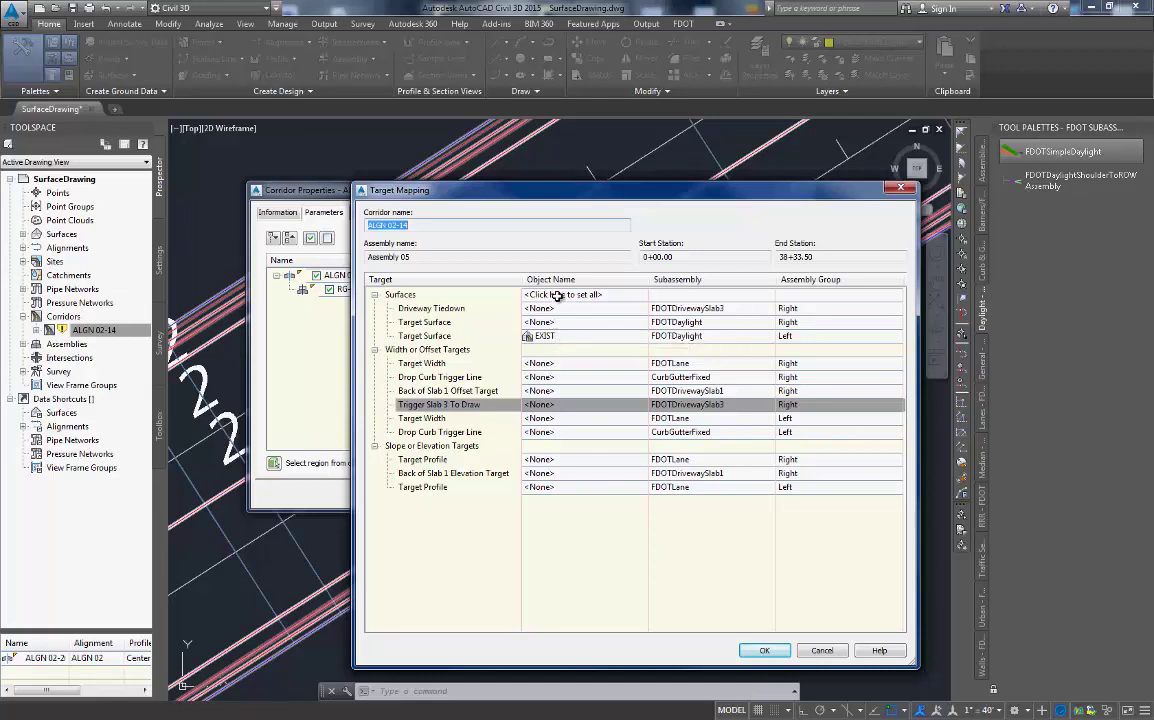
# Set all surface targets to EXIST, then start choosing the right Drop Curb Trigger Line's target
pyautogui.click(557, 295)
pyautogui.doubleClick(562, 319)
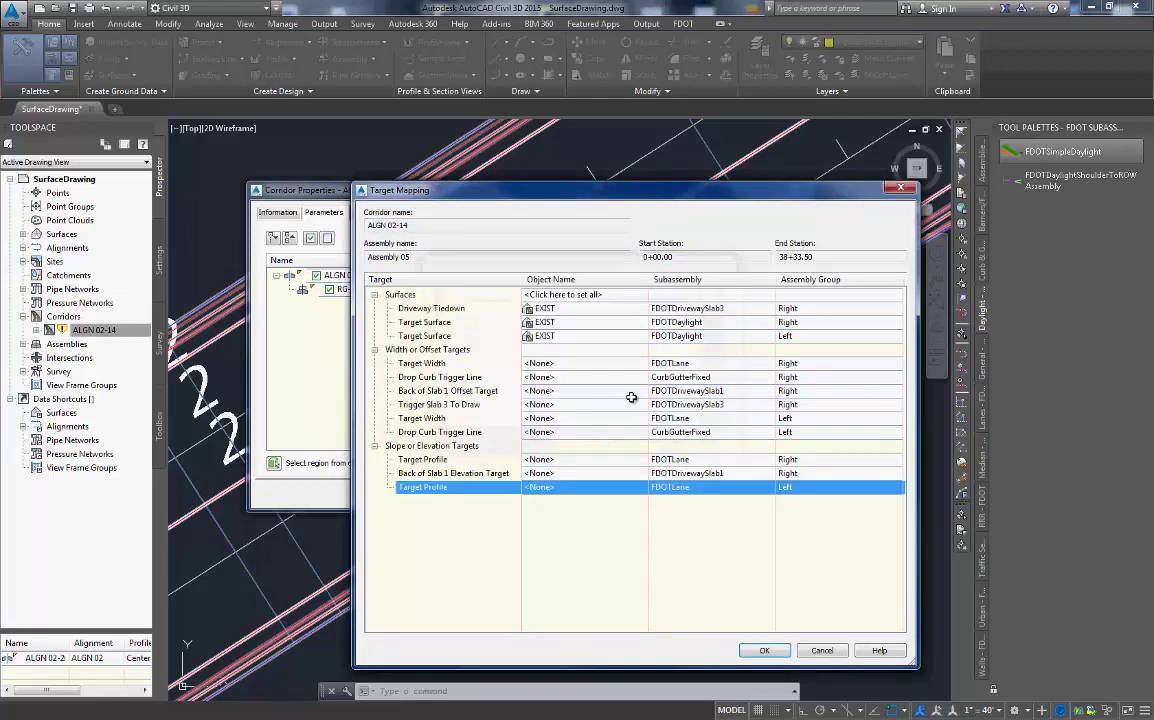
pyautogui.click(549, 378)
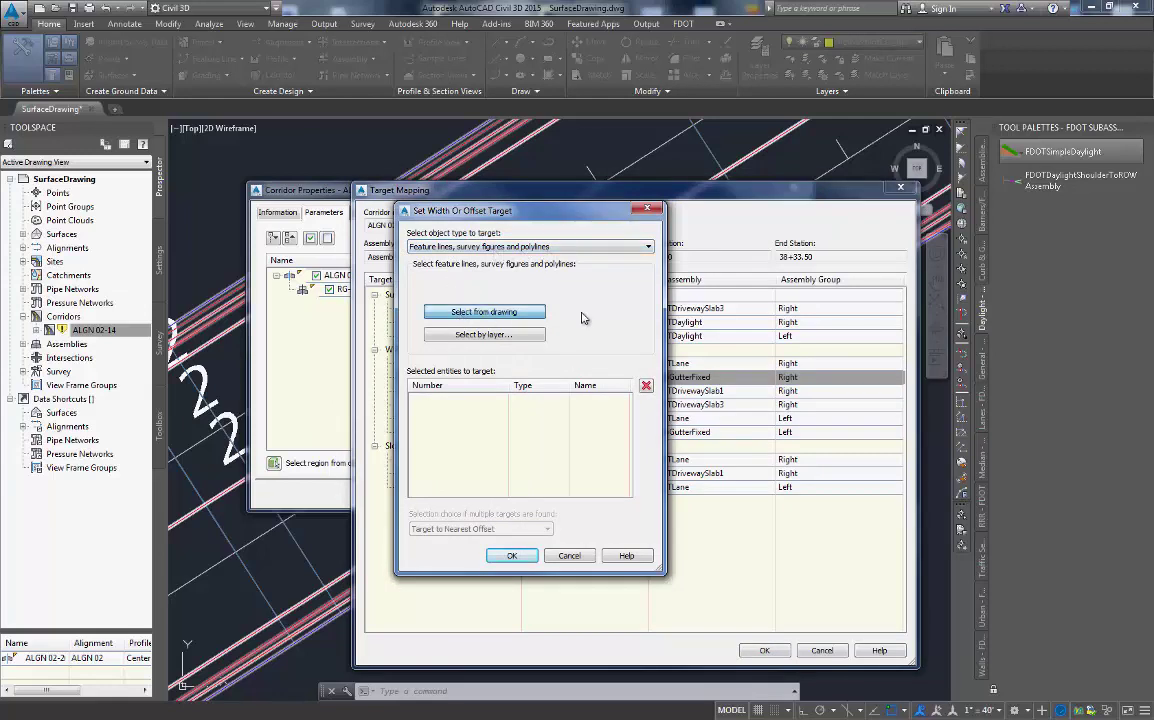
# Pick the SmithDrpCrbTrigger feature line in the drawing as the right Drop Curb Trigger Line target
pyautogui.press('Return')
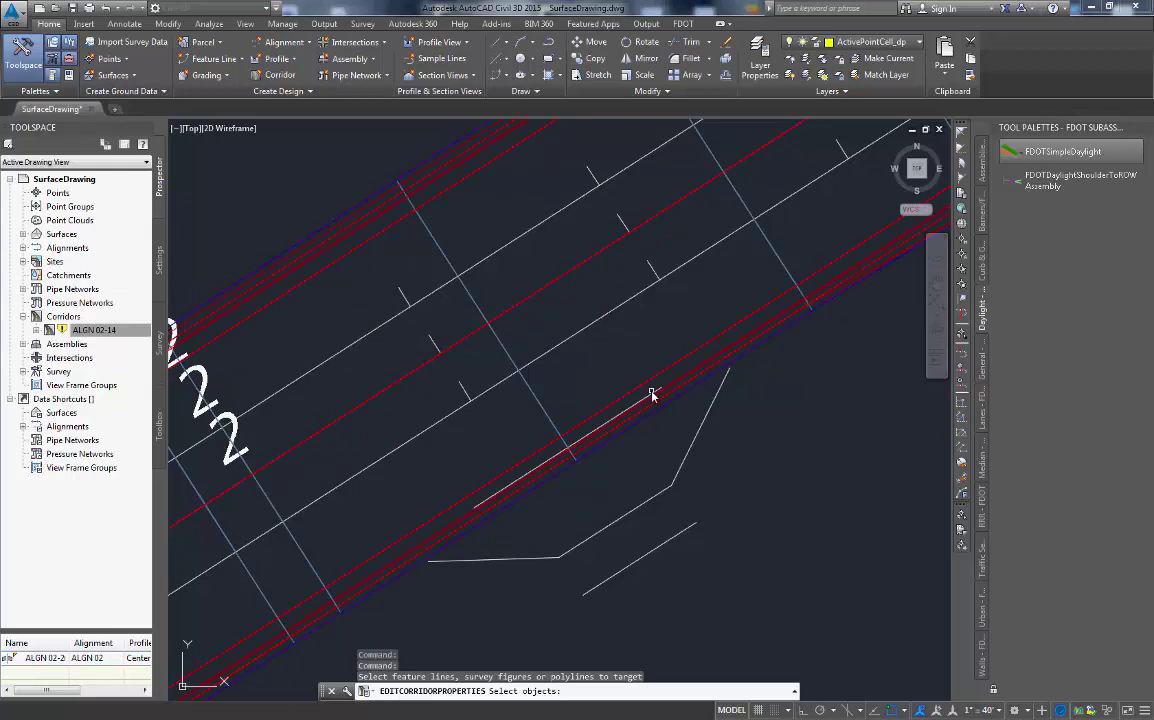
pyautogui.moveTo(654, 396)
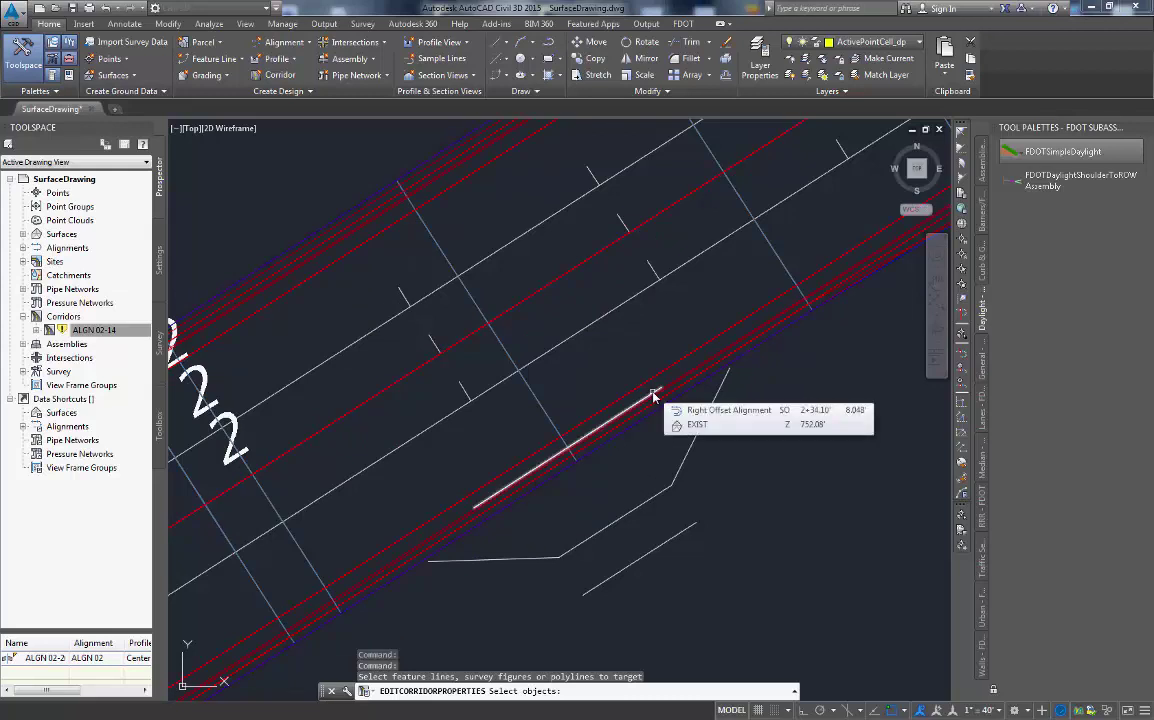
pyautogui.click(654, 396)
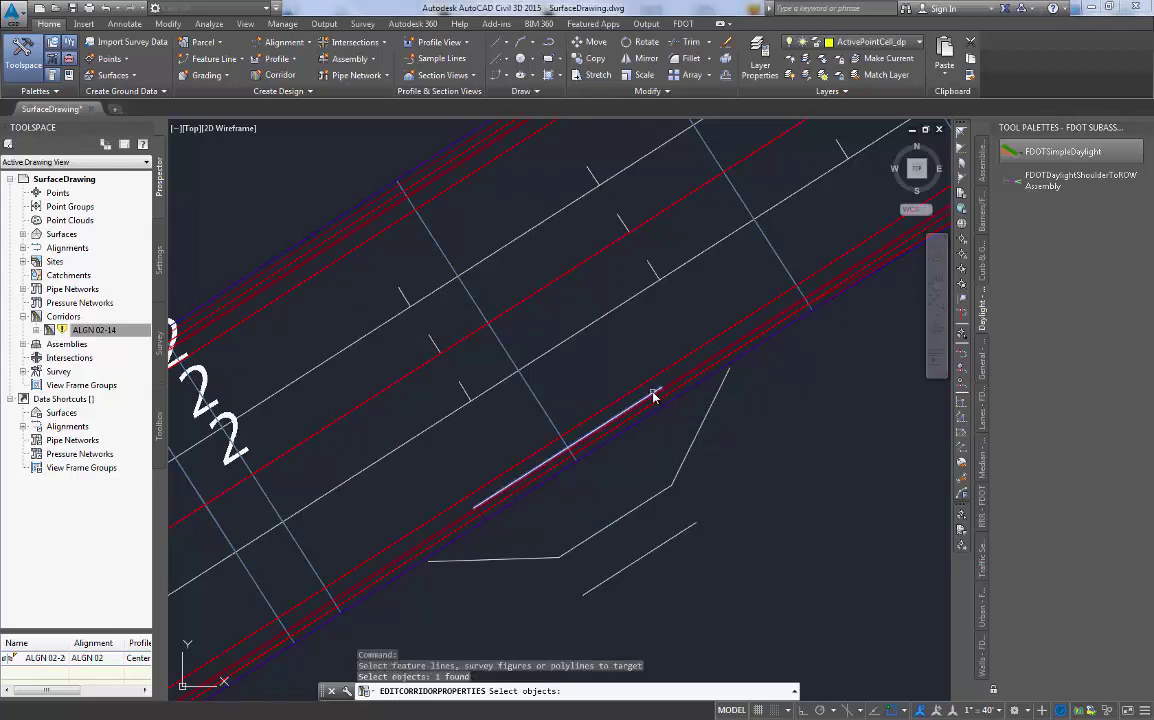
pyautogui.press('Return')
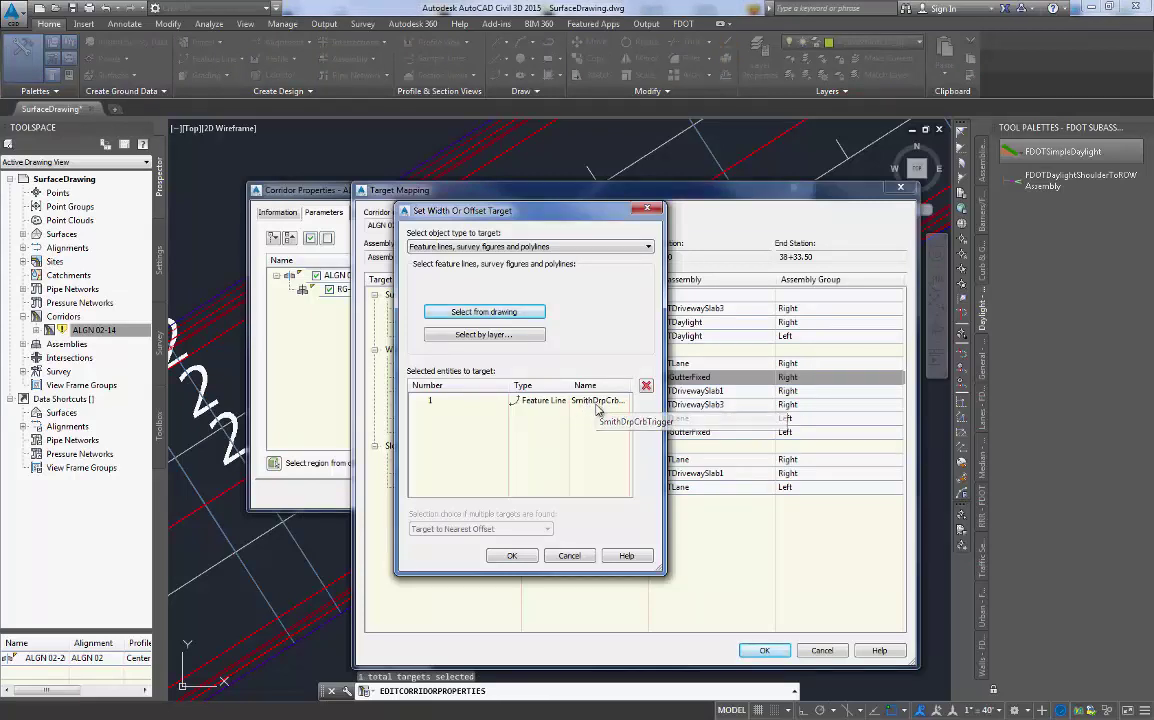
pyautogui.click(510, 557)
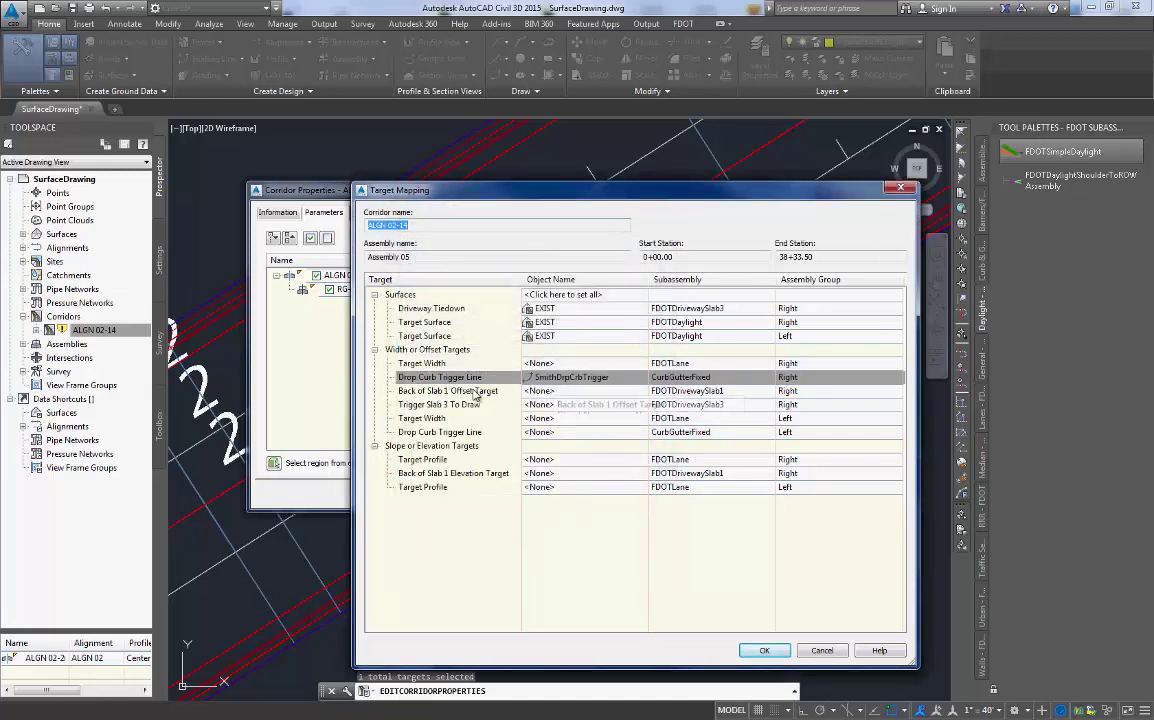
# Select the SmithDrvSlab feature line from the drawing as the right Back of Slab 1 Offset Target
pyautogui.click(540, 390)
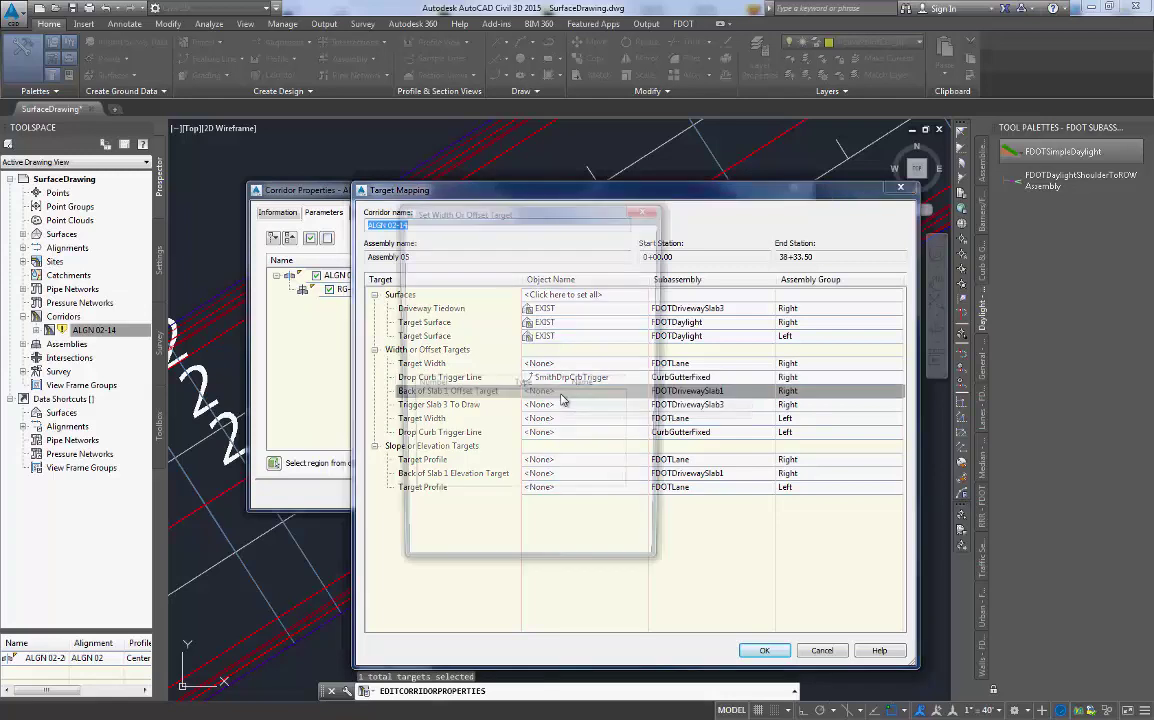
pyautogui.click(505, 312)
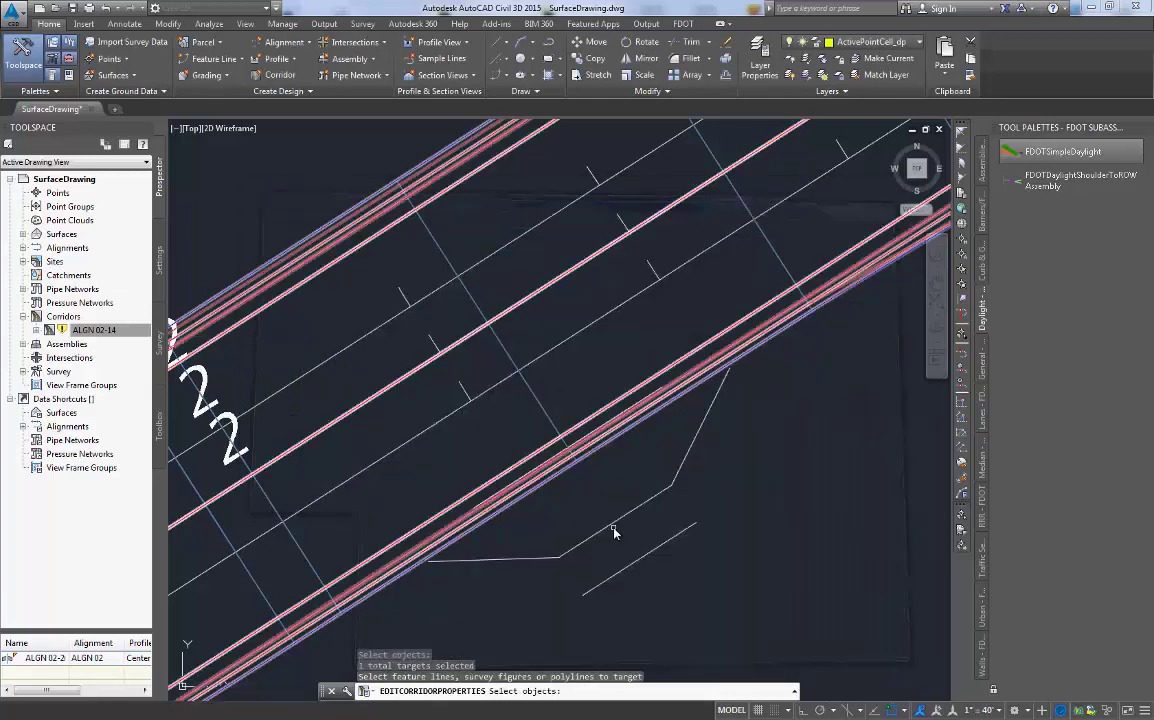
pyautogui.click(613, 526)
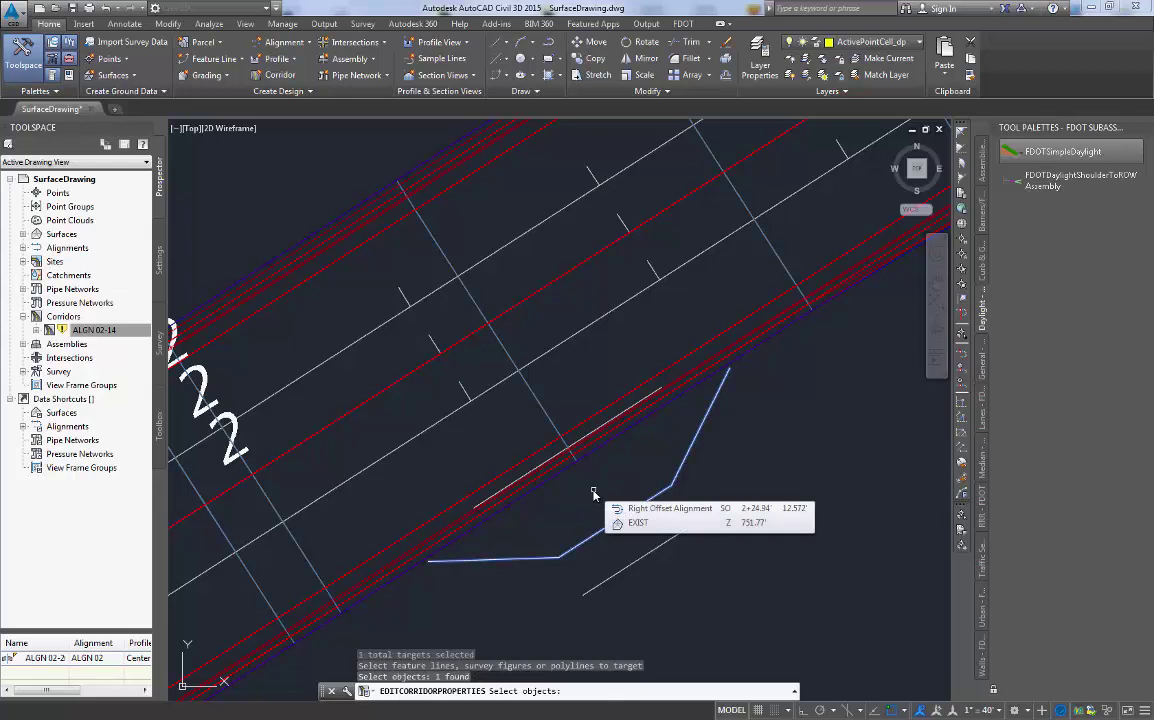
pyautogui.press('Return')
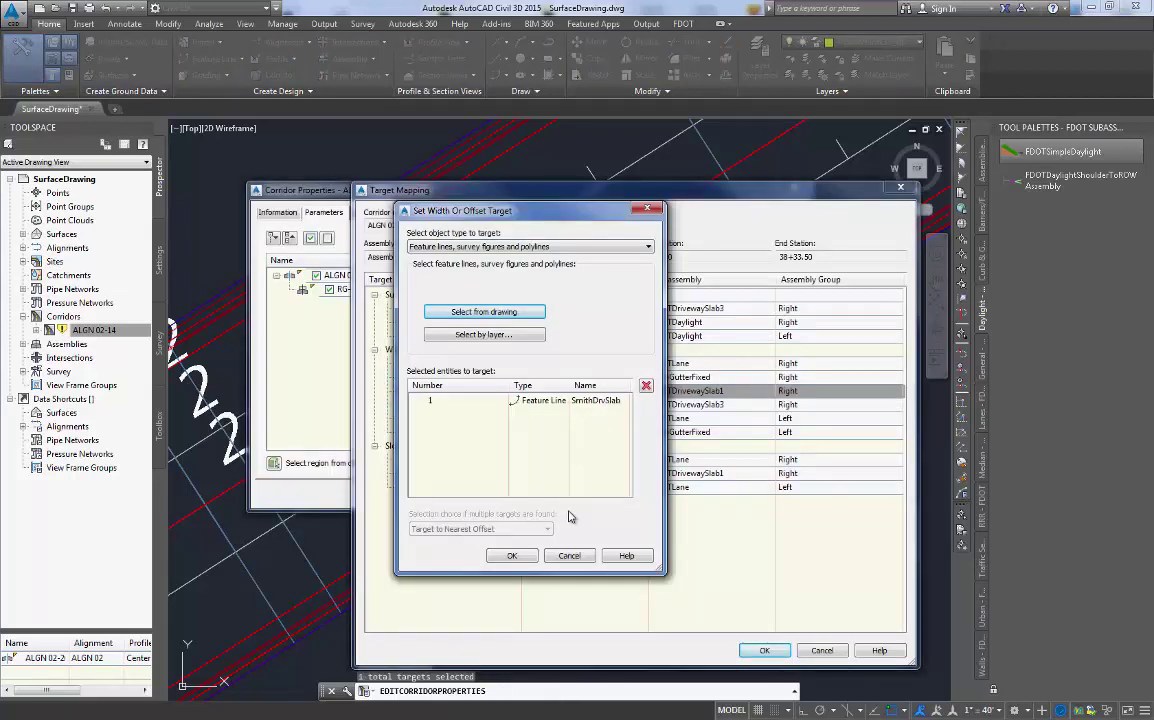
pyautogui.click(511, 556)
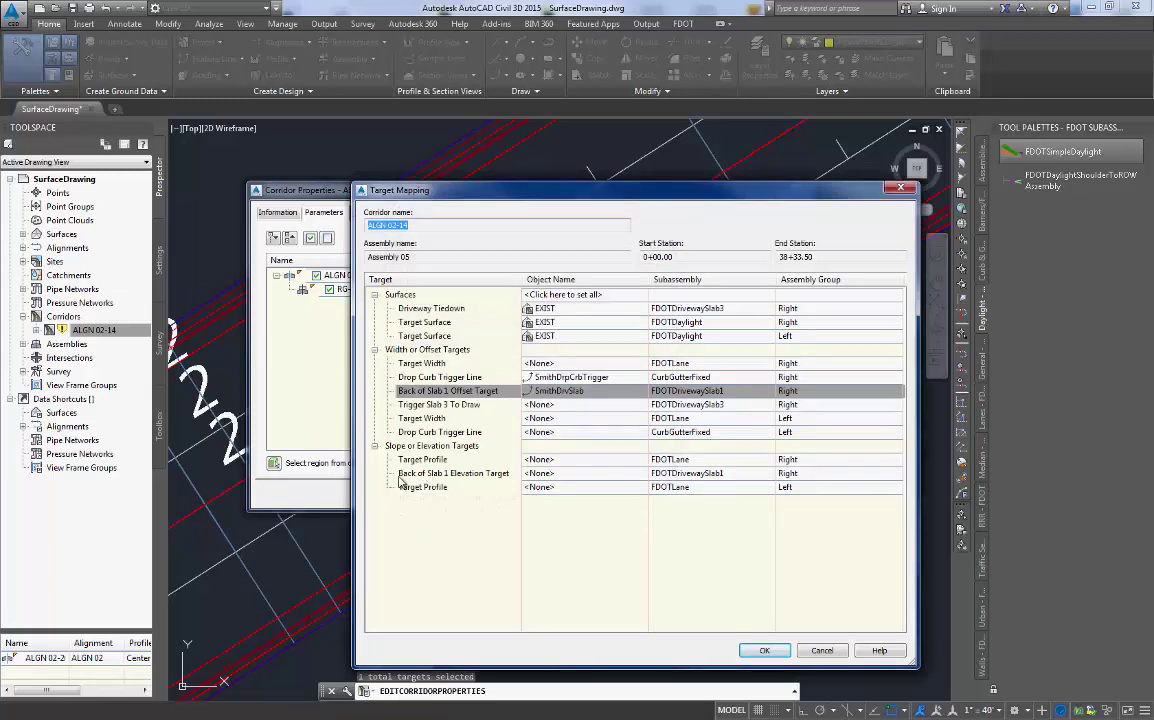
# Pick the SmithDrvSlab feature line as the right Back of Slab 1 Elevation Target
pyautogui.click(540, 473)
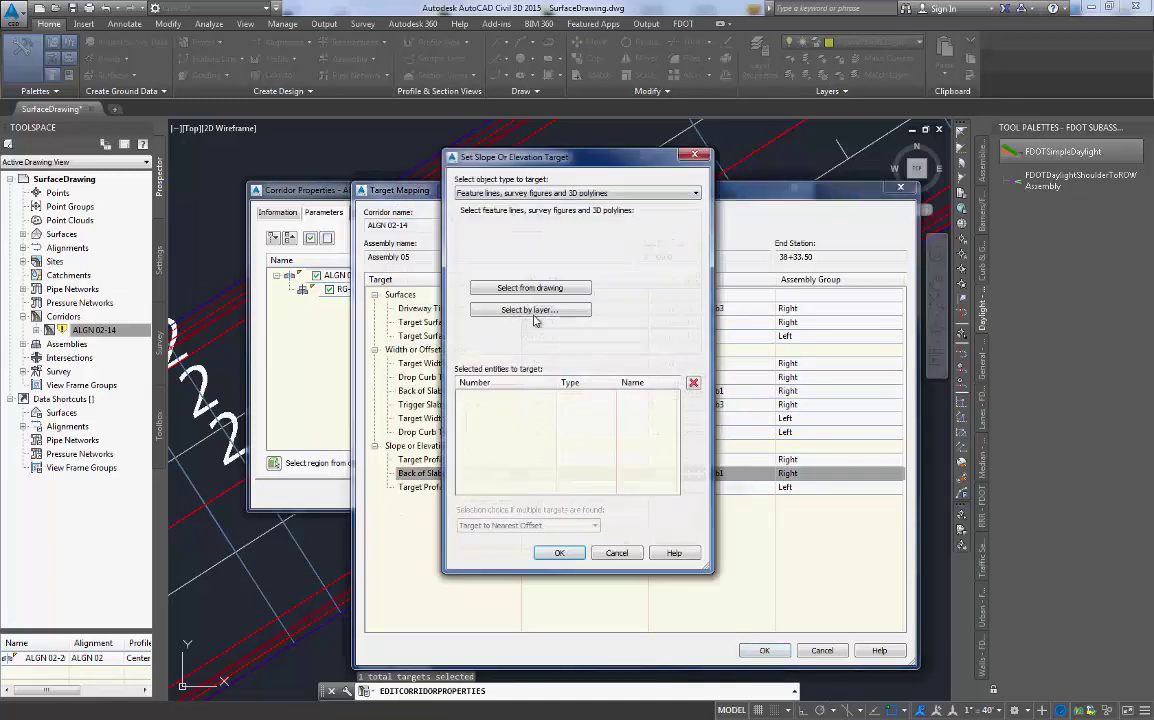
pyautogui.click(556, 287)
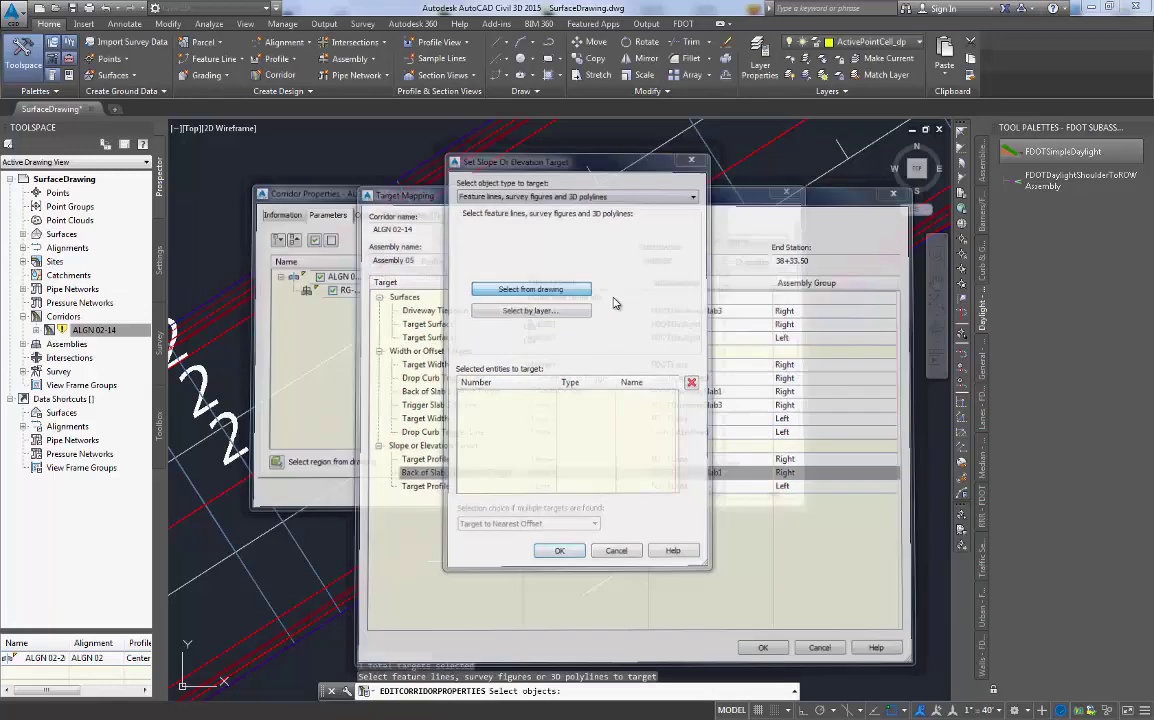
pyautogui.click(619, 525)
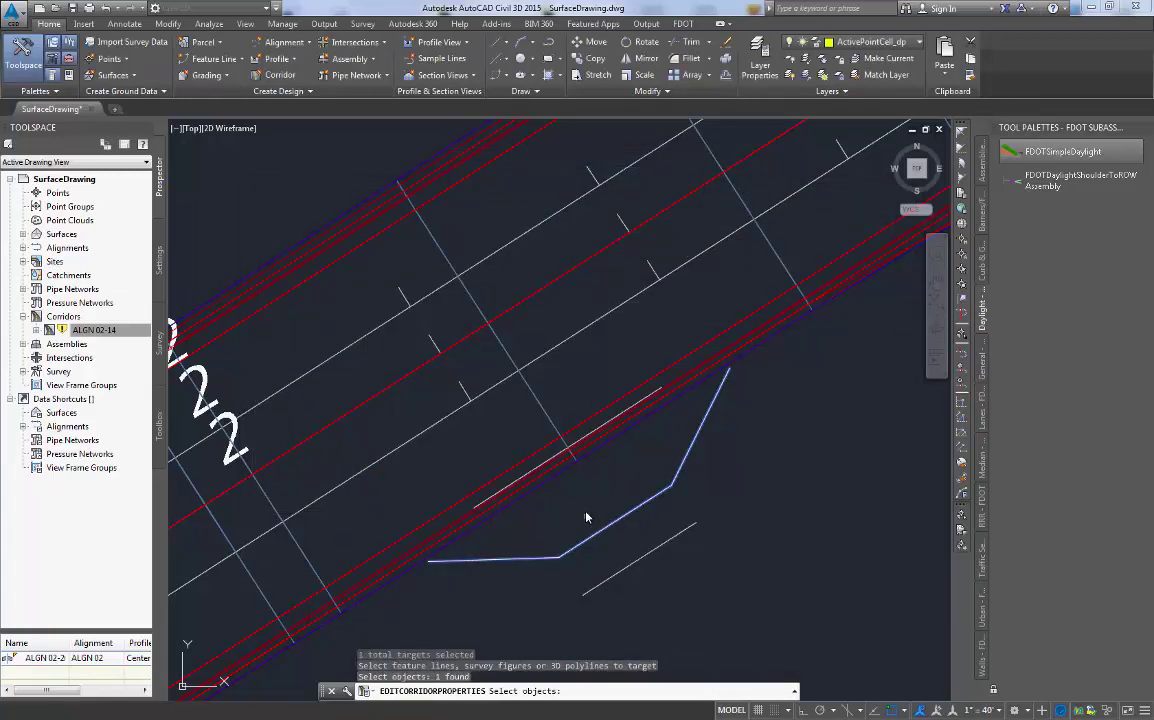
pyautogui.press('Return')
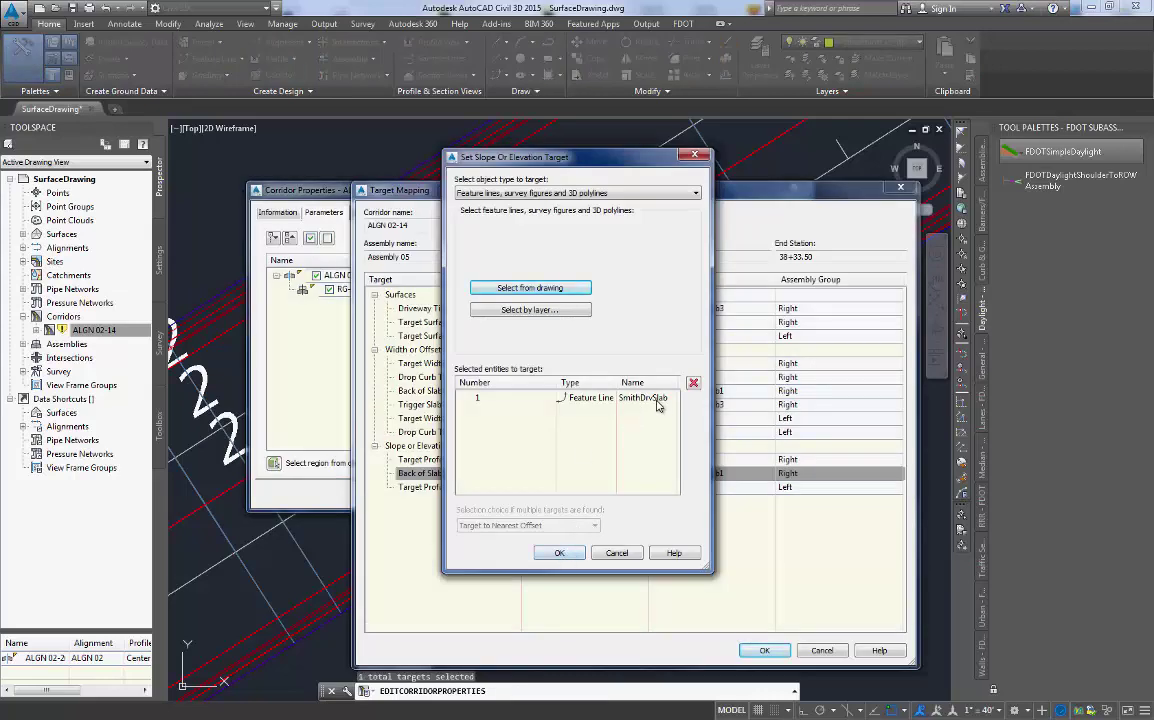
pyautogui.click(563, 553)
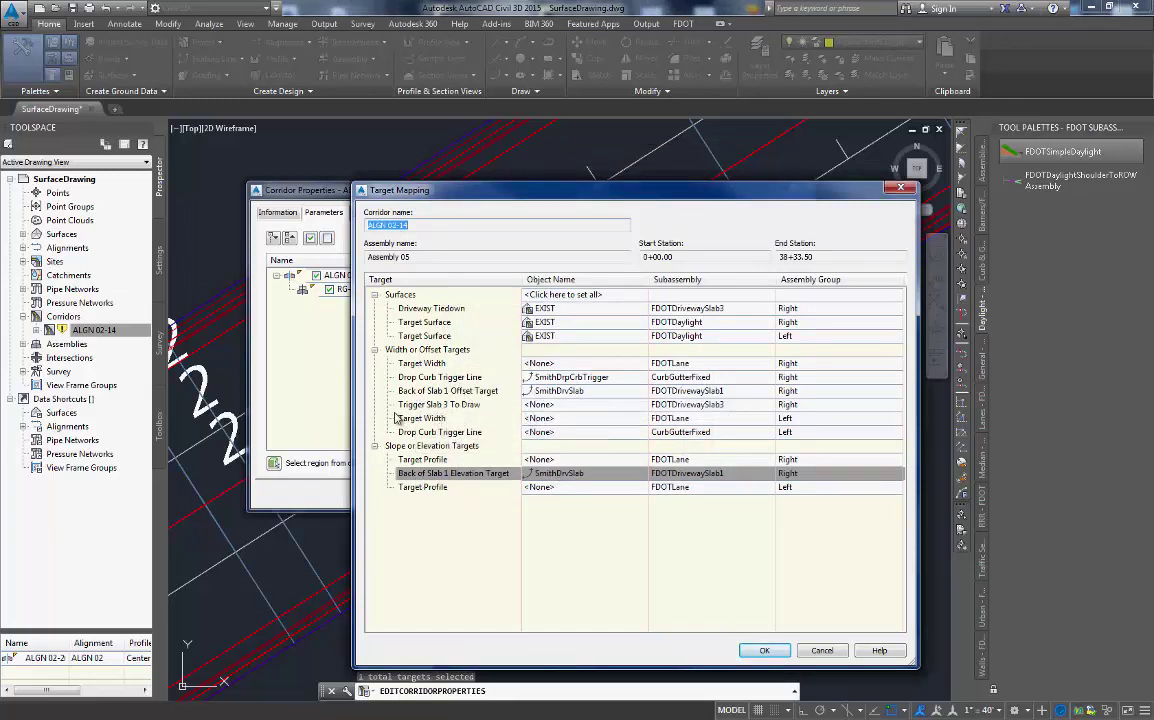
# Select the short SmithDrvDaylightSlab feature line as the right Trigger Slab 3 To Draw target
pyautogui.click(558, 407)
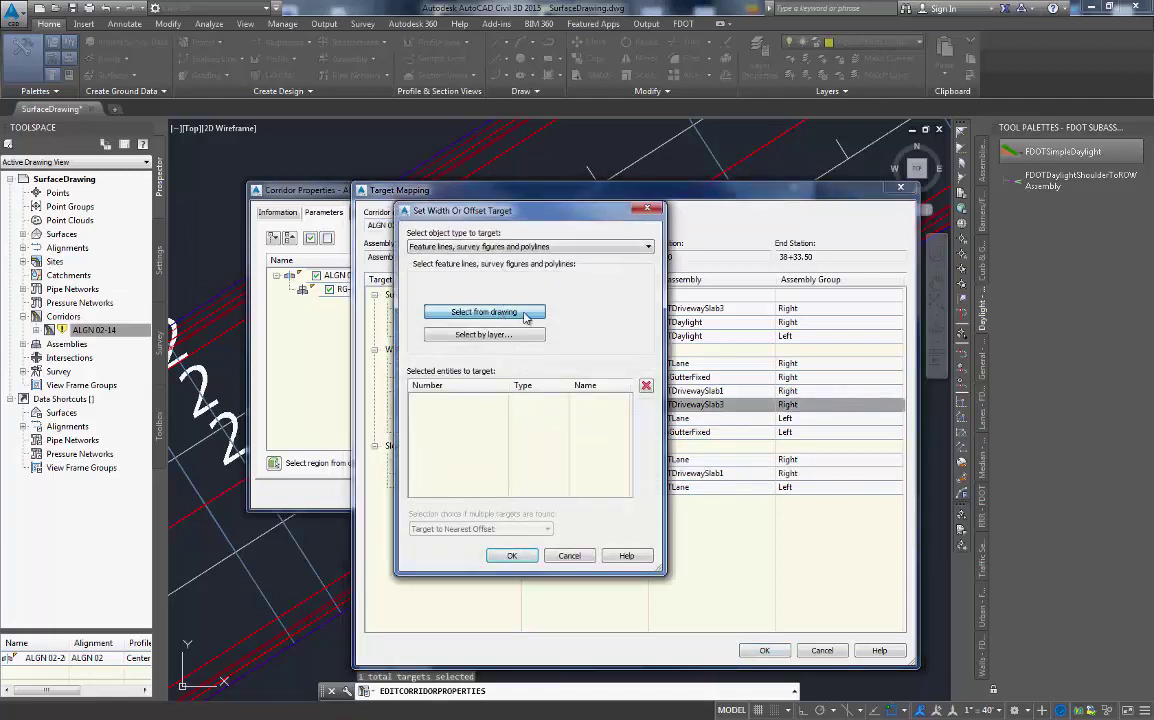
pyautogui.click(526, 317)
pyautogui.click(634, 566)
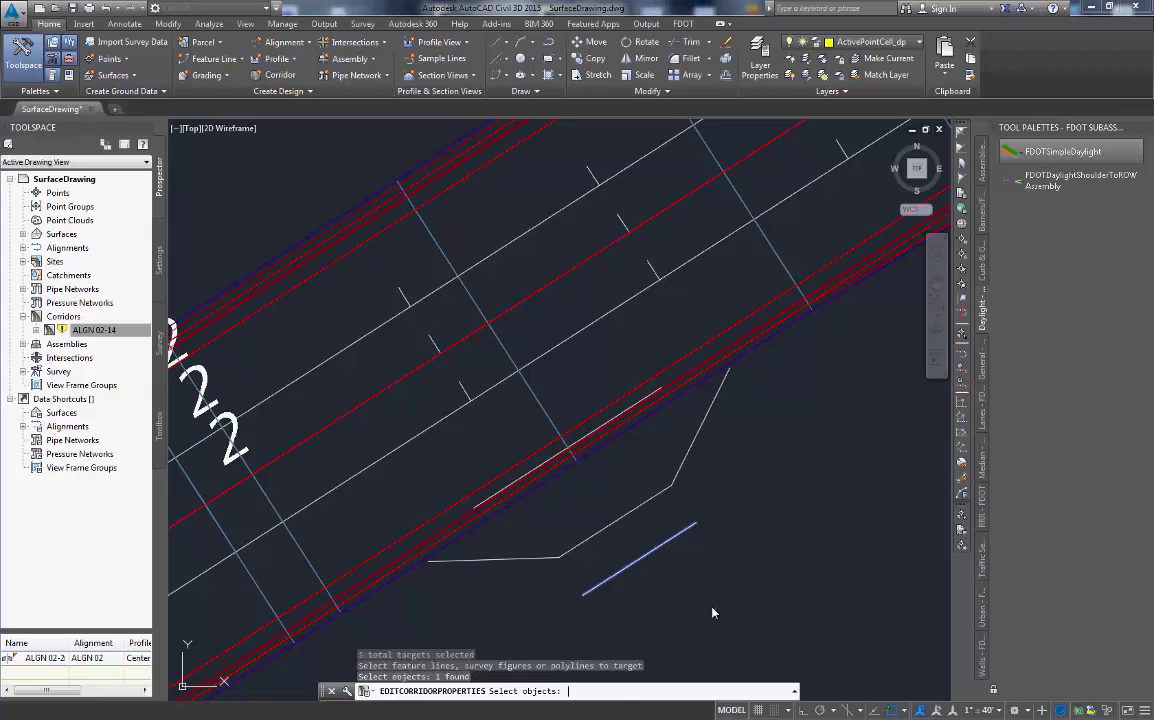
pyautogui.press('Return')
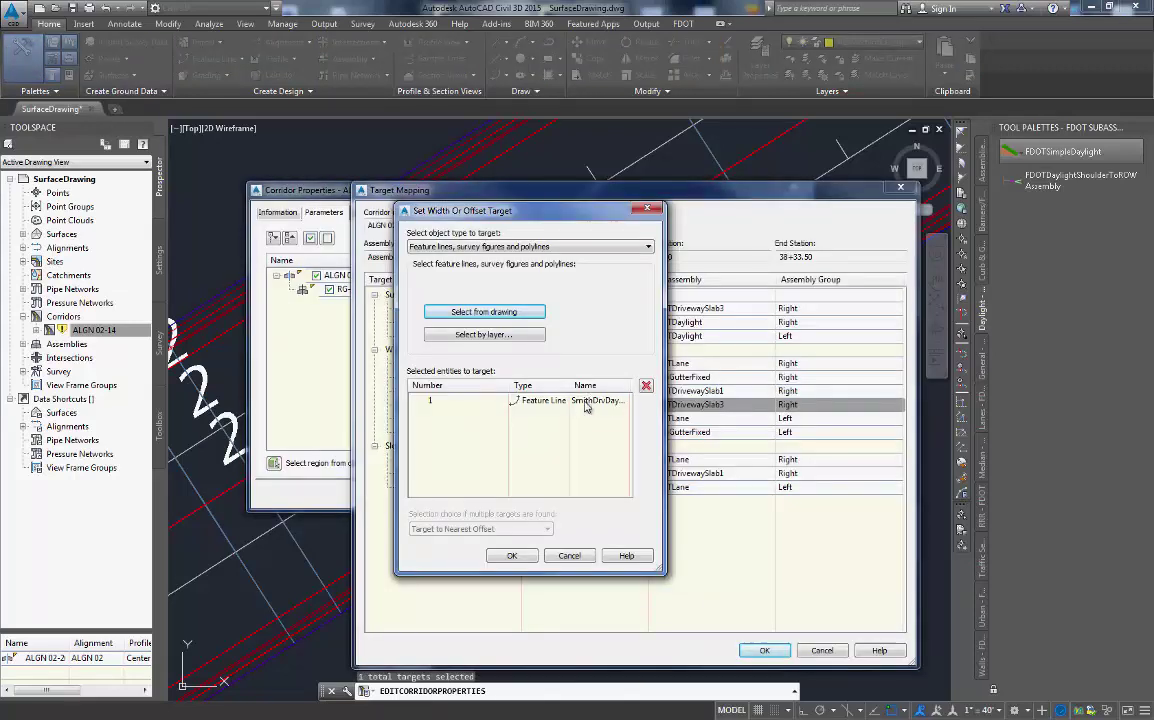
pyautogui.click(511, 556)
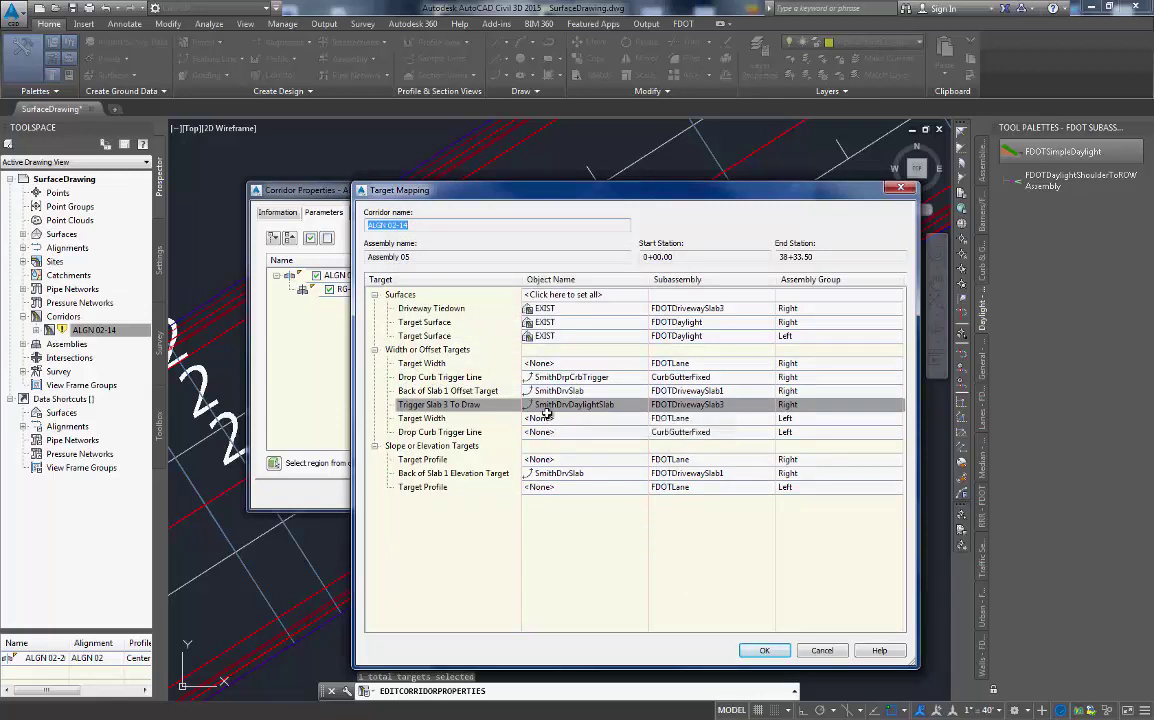
# Accept the target mapping and set the region's 'Adjacent to offset target start' frequency to No
pyautogui.click(764, 650)
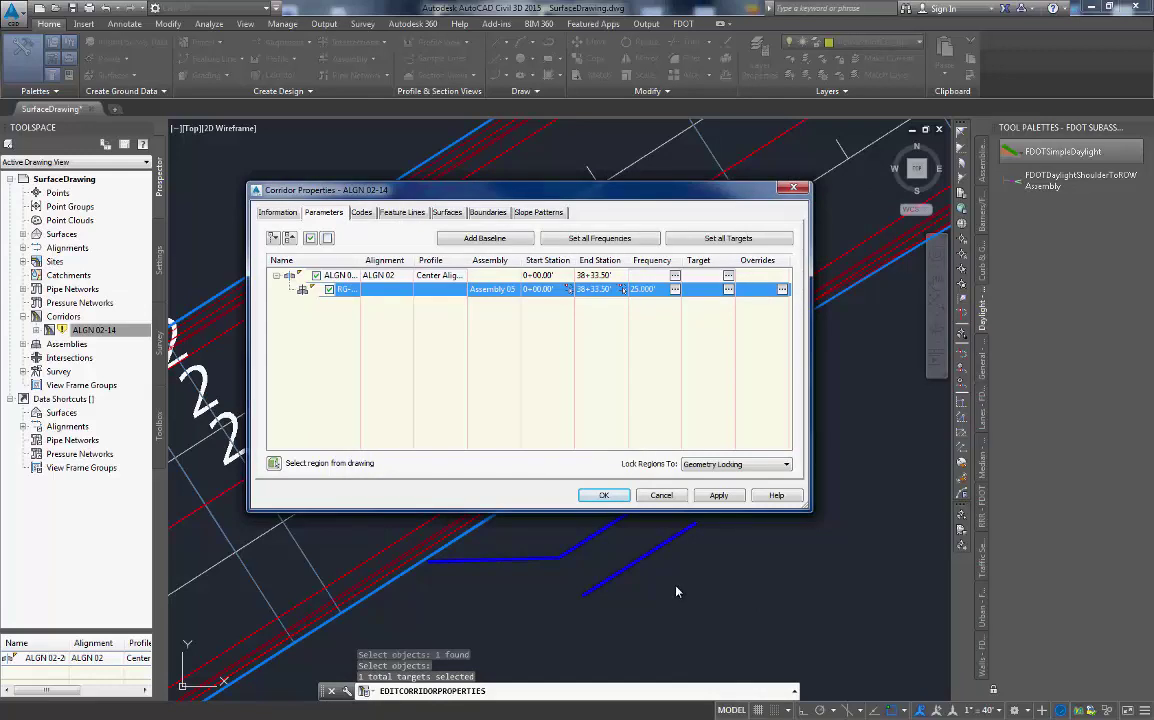
pyautogui.click(675, 290)
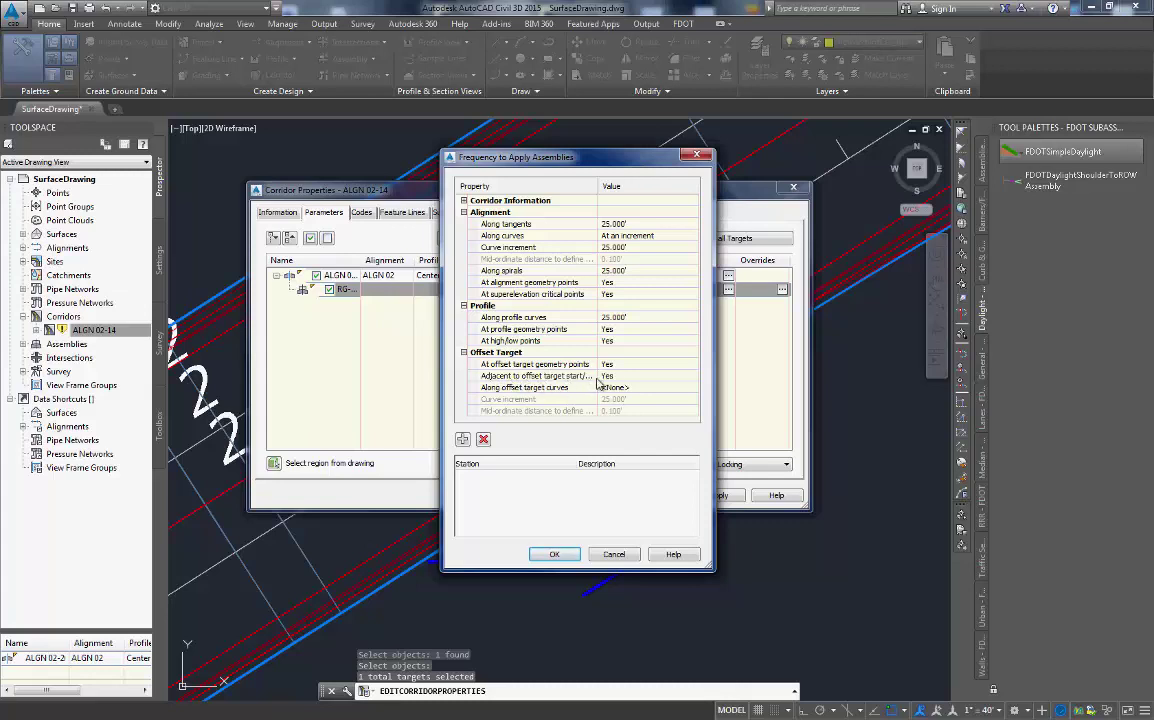
pyautogui.click(660, 376)
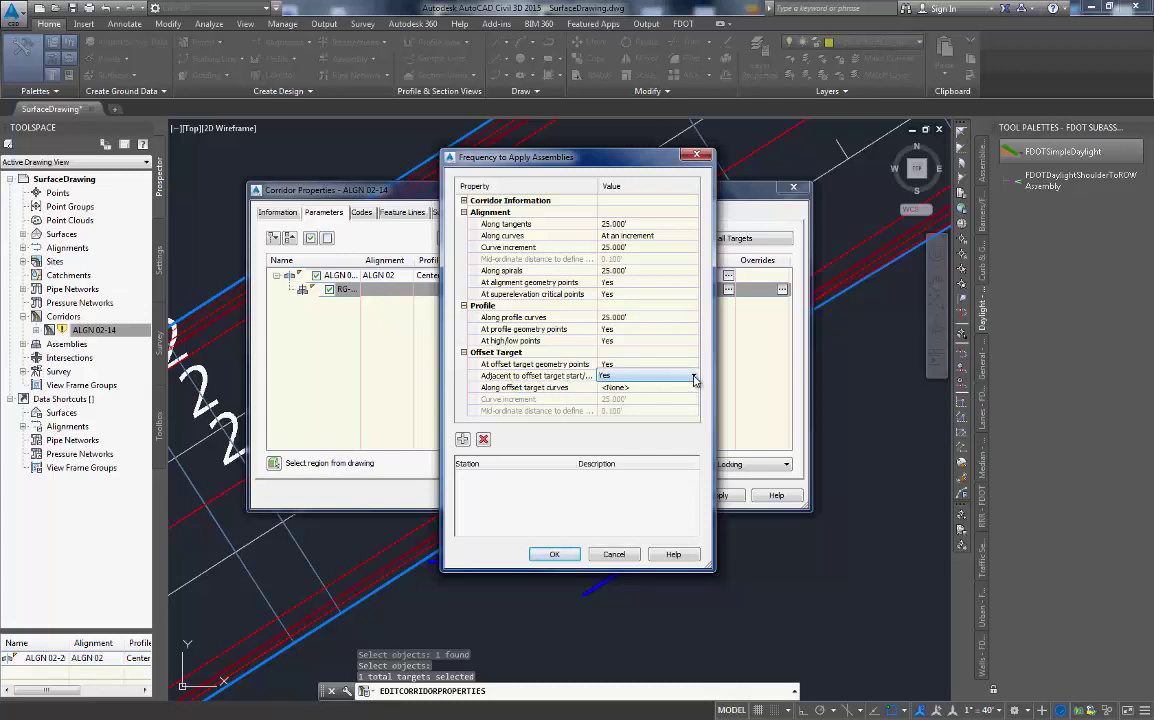
pyautogui.click(692, 375)
pyautogui.click(645, 396)
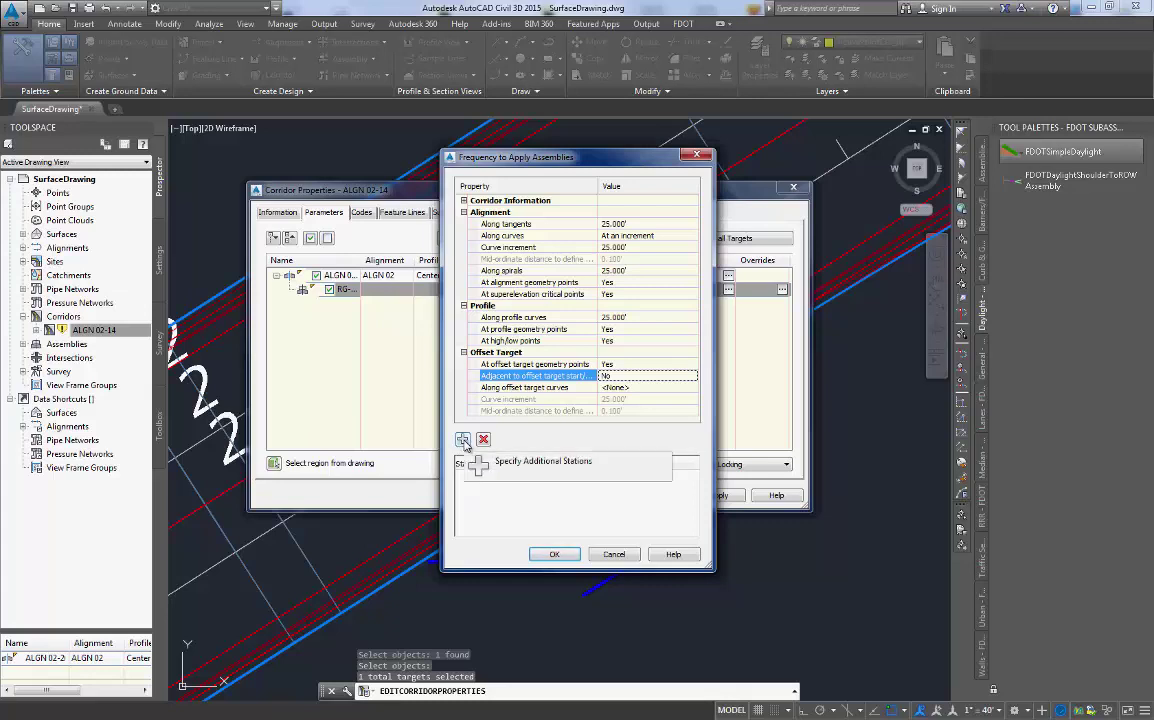
# Add frequency stations 2+19.00 and 2+31.00 at the driveway slab endpoints
pyautogui.click(463, 441)
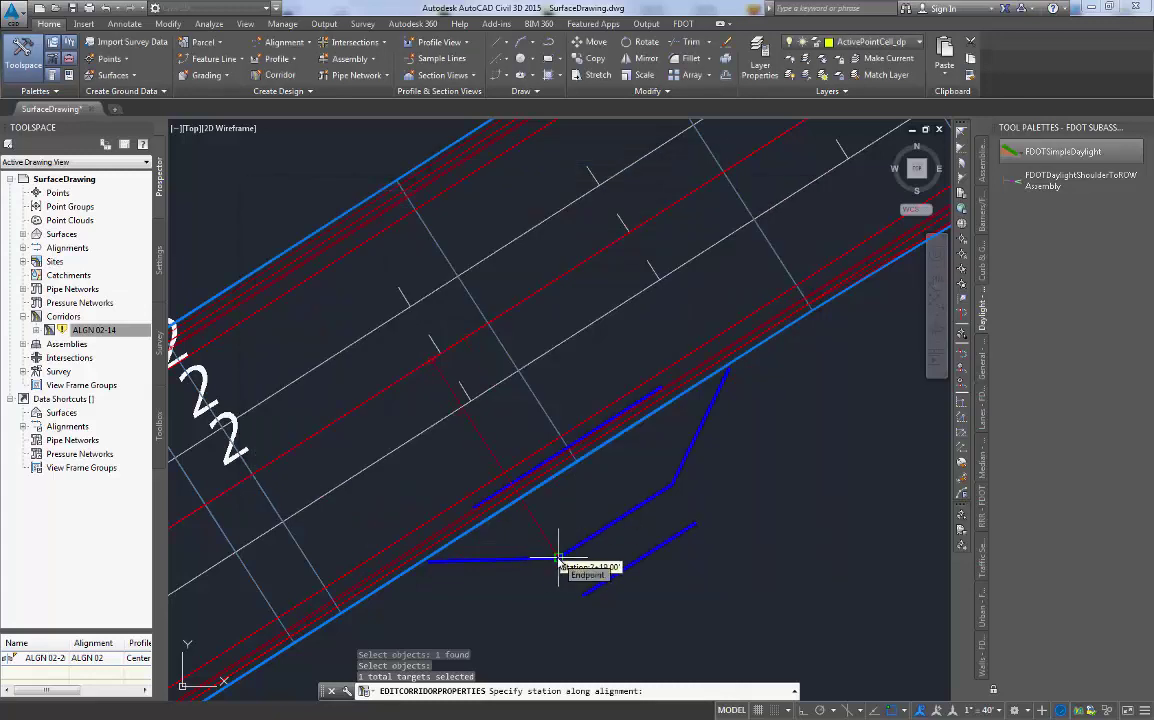
pyautogui.click(559, 558)
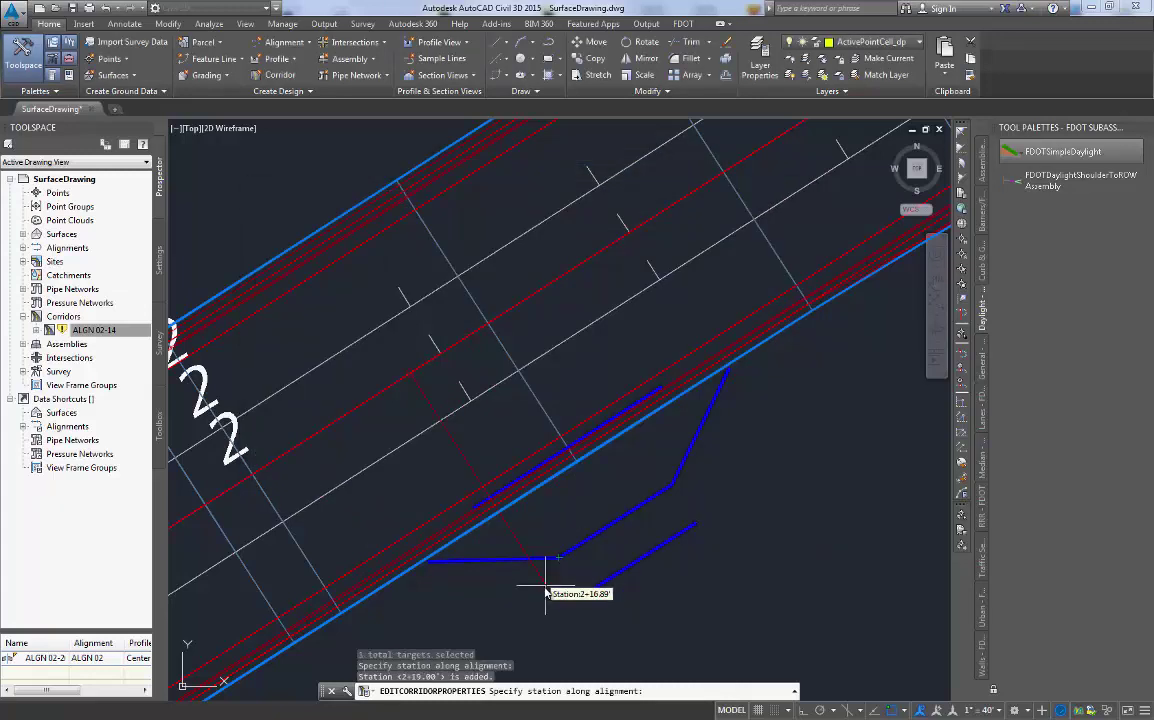
pyautogui.click(672, 488)
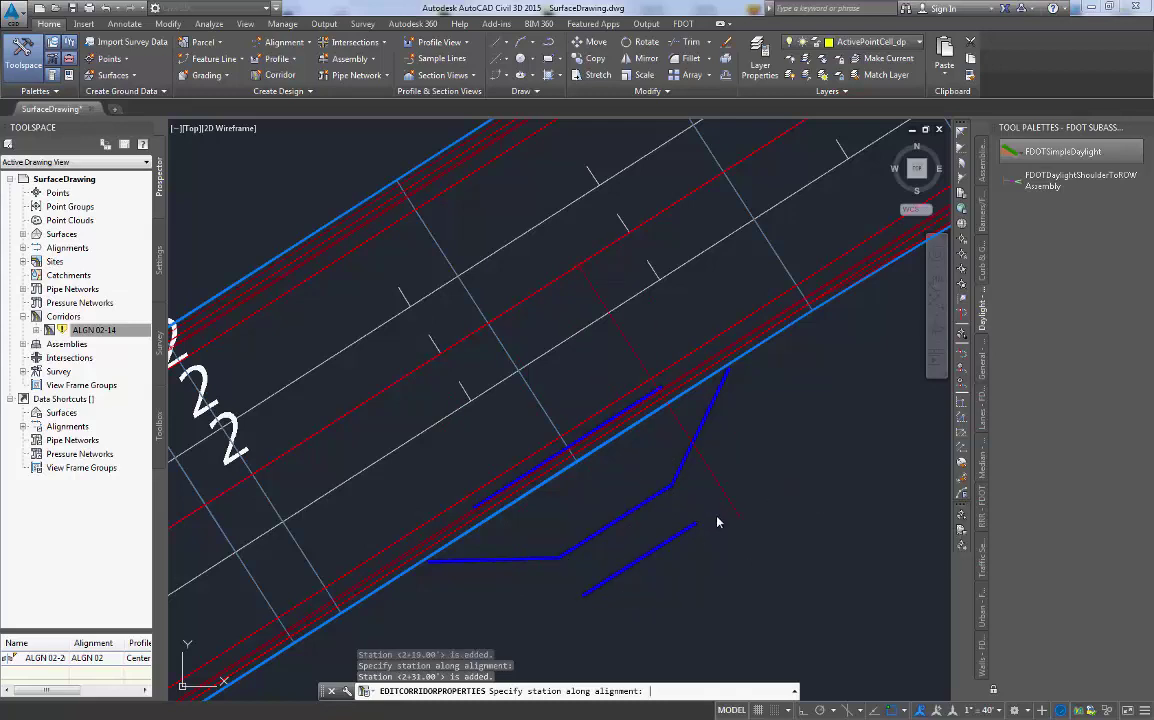
pyautogui.press('Return')
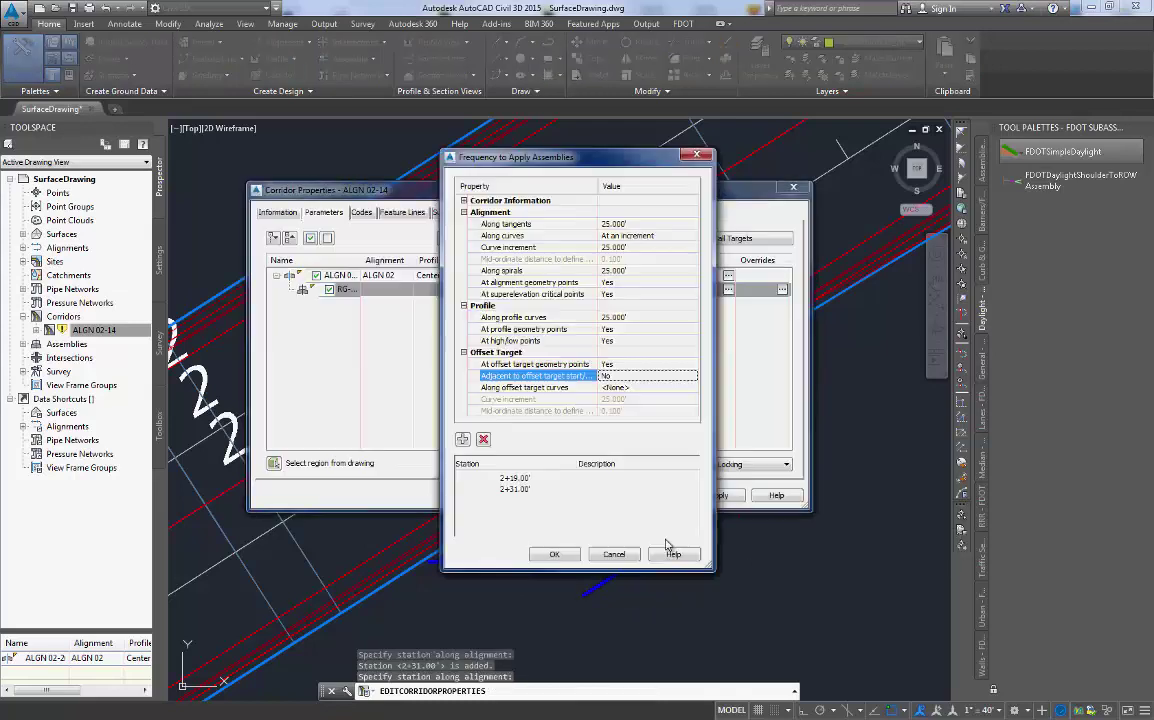
pyautogui.click(520, 481)
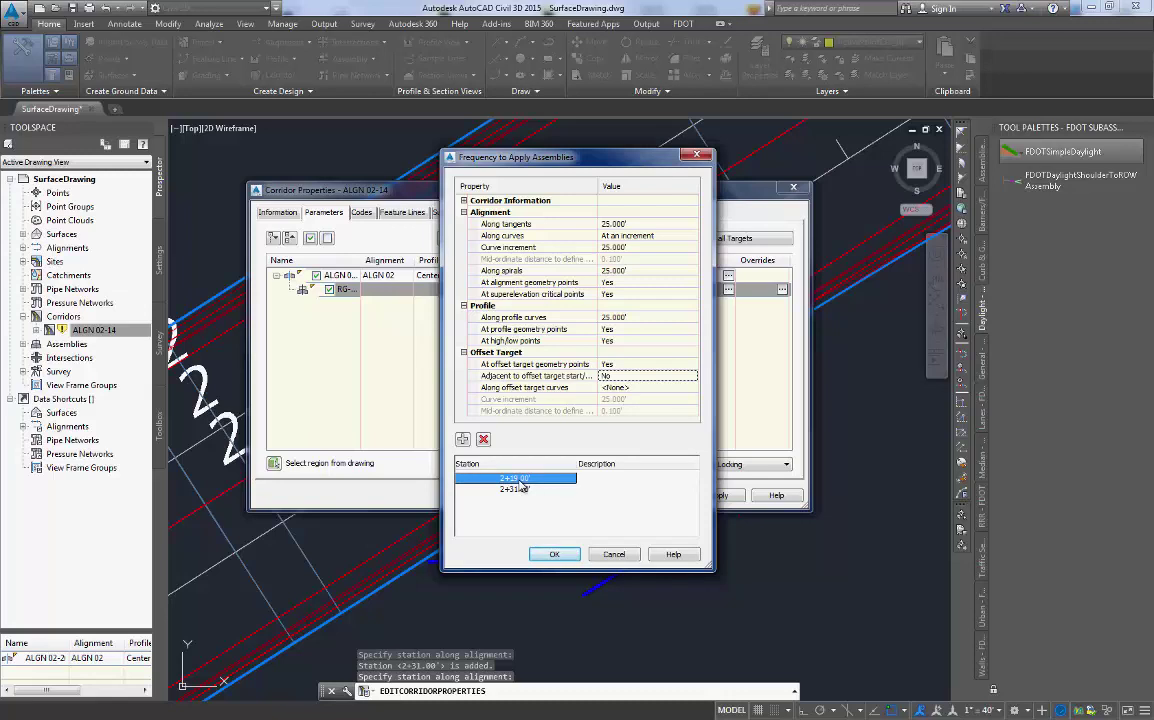
pyautogui.click(520, 488)
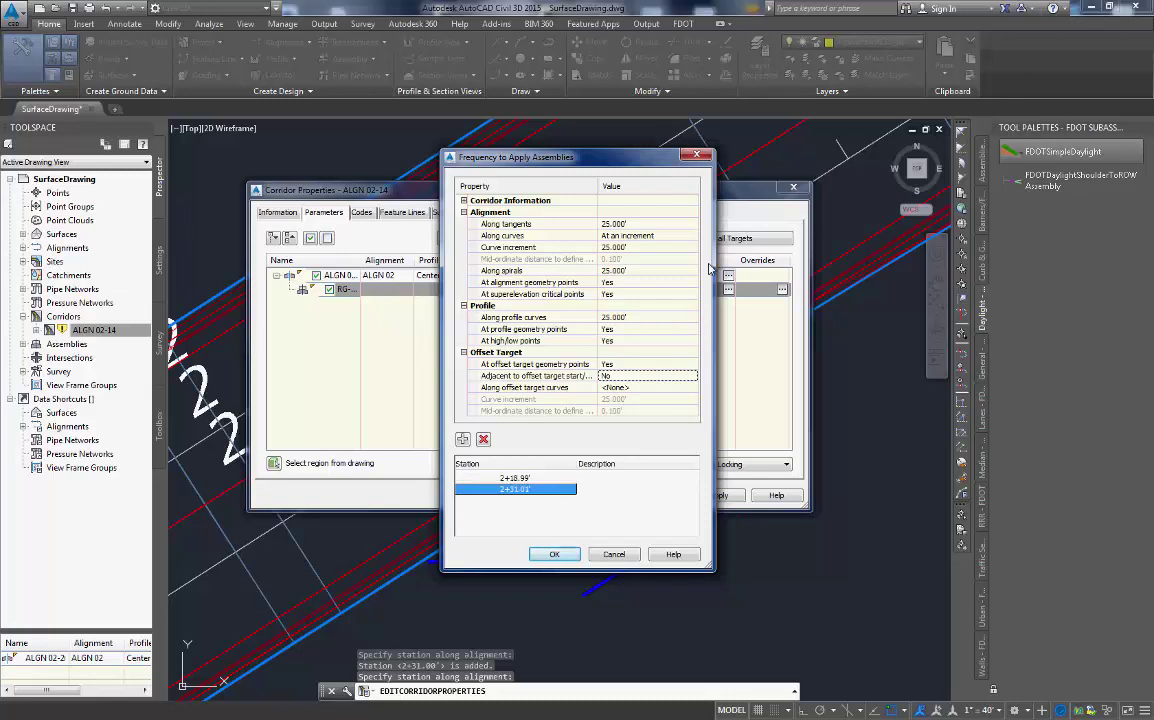
# Accept the frequency and corridor properties, then rebuild the corridor
pyautogui.click(557, 556)
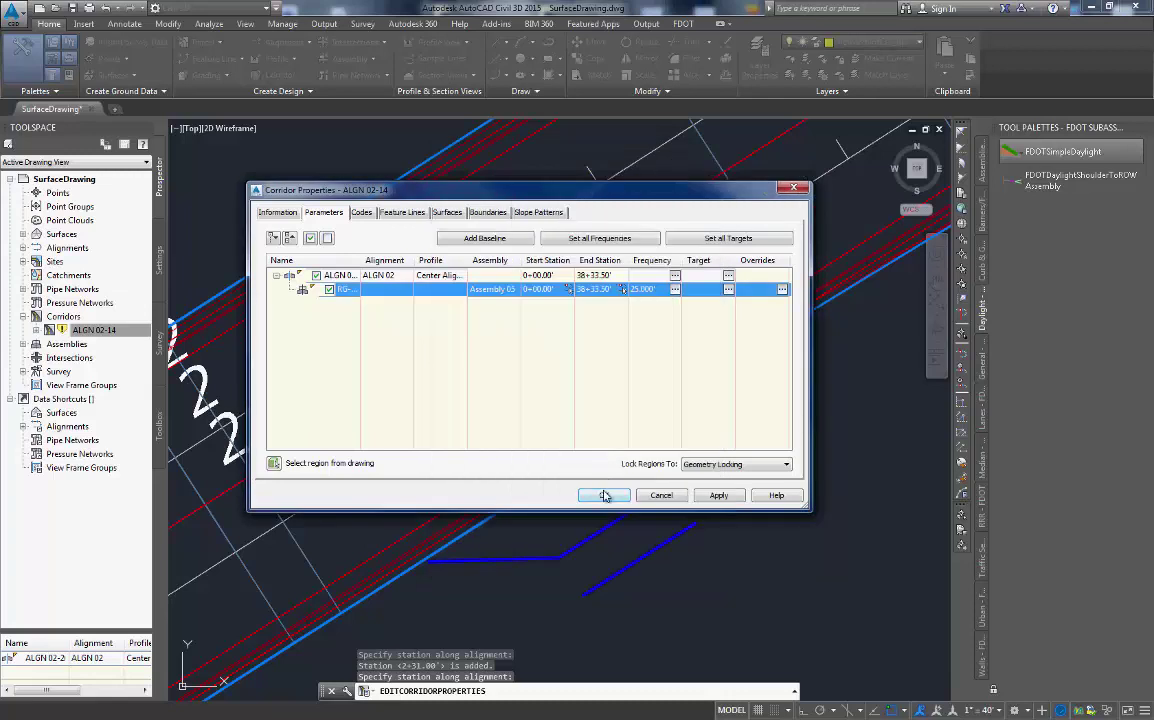
pyautogui.click(604, 496)
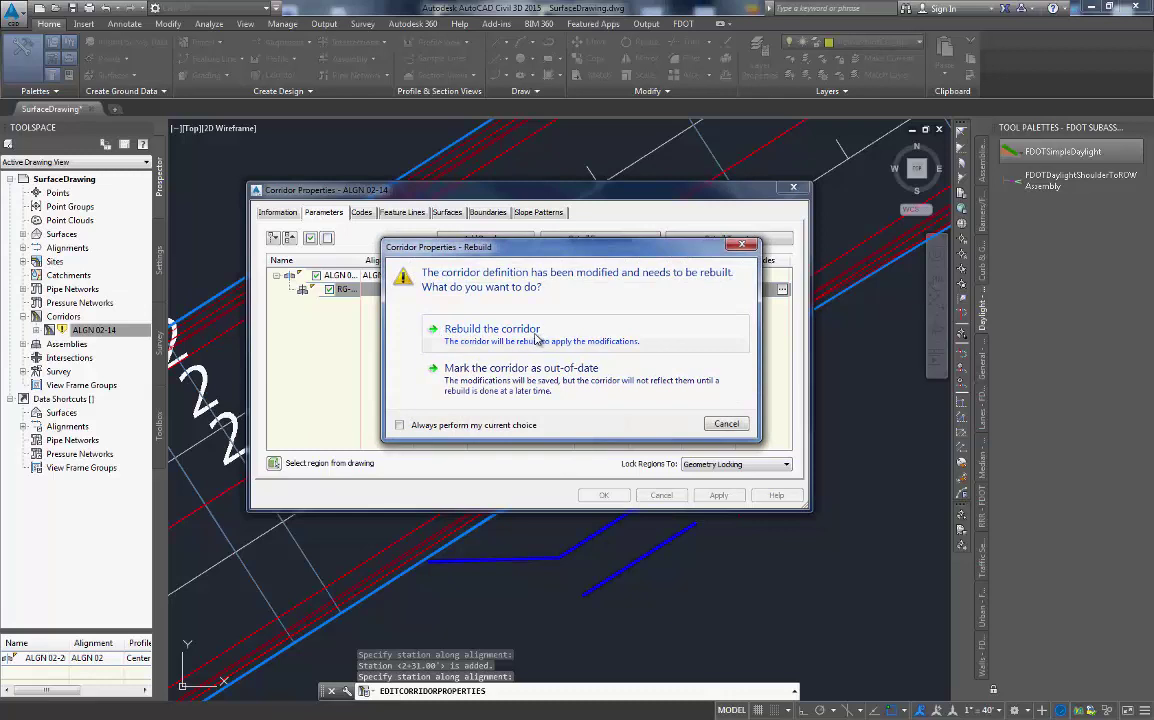
pyautogui.click(537, 340)
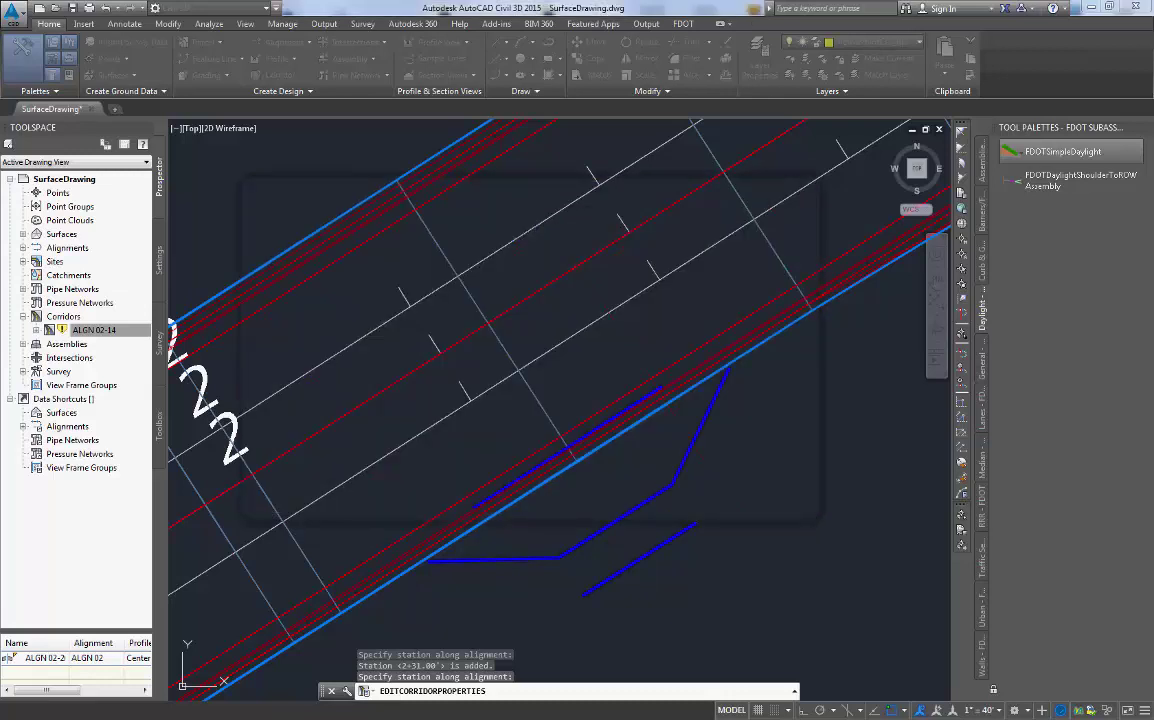
# Open corridor ALGN 02-14 in the Corridor Section Editor, zooming into the 2+09.00 section and plan views
pyautogui.click(100, 330)
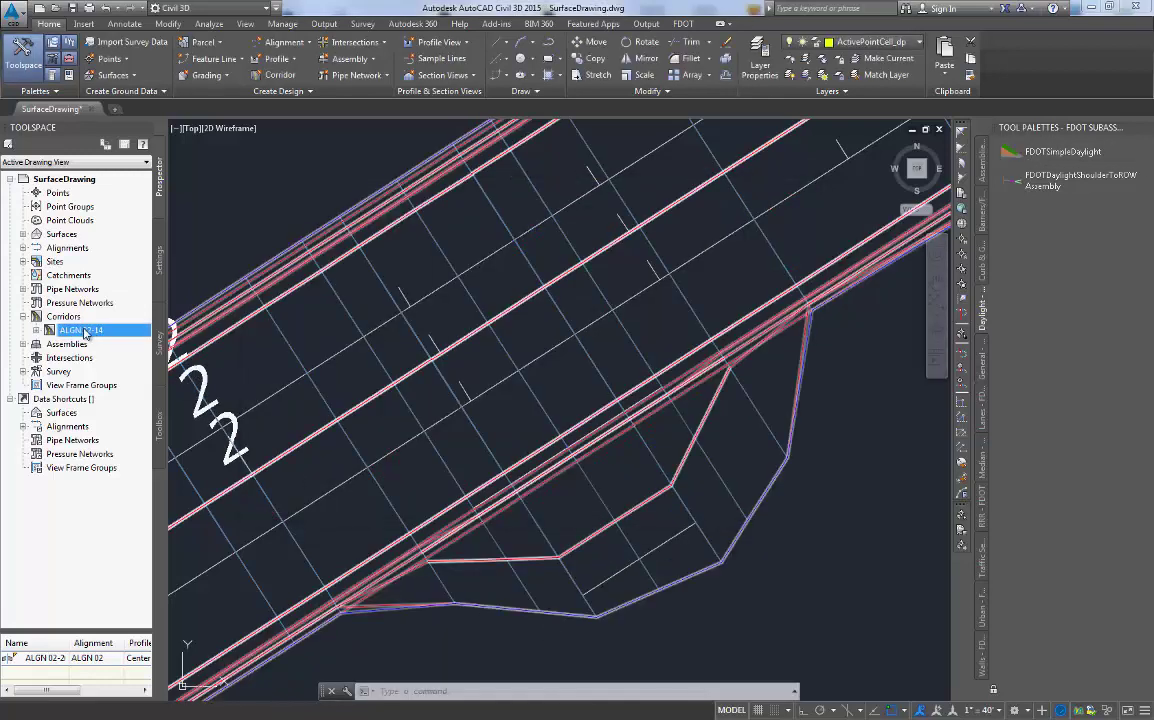
pyautogui.rightClick(76, 333)
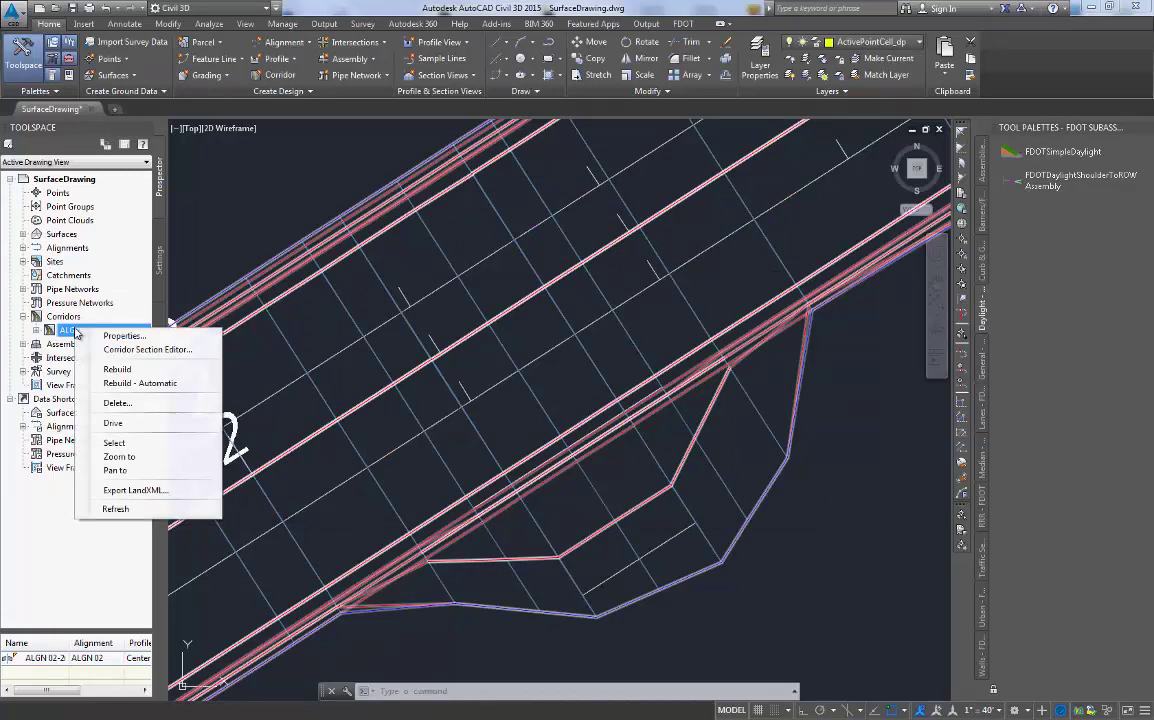
pyautogui.click(166, 352)
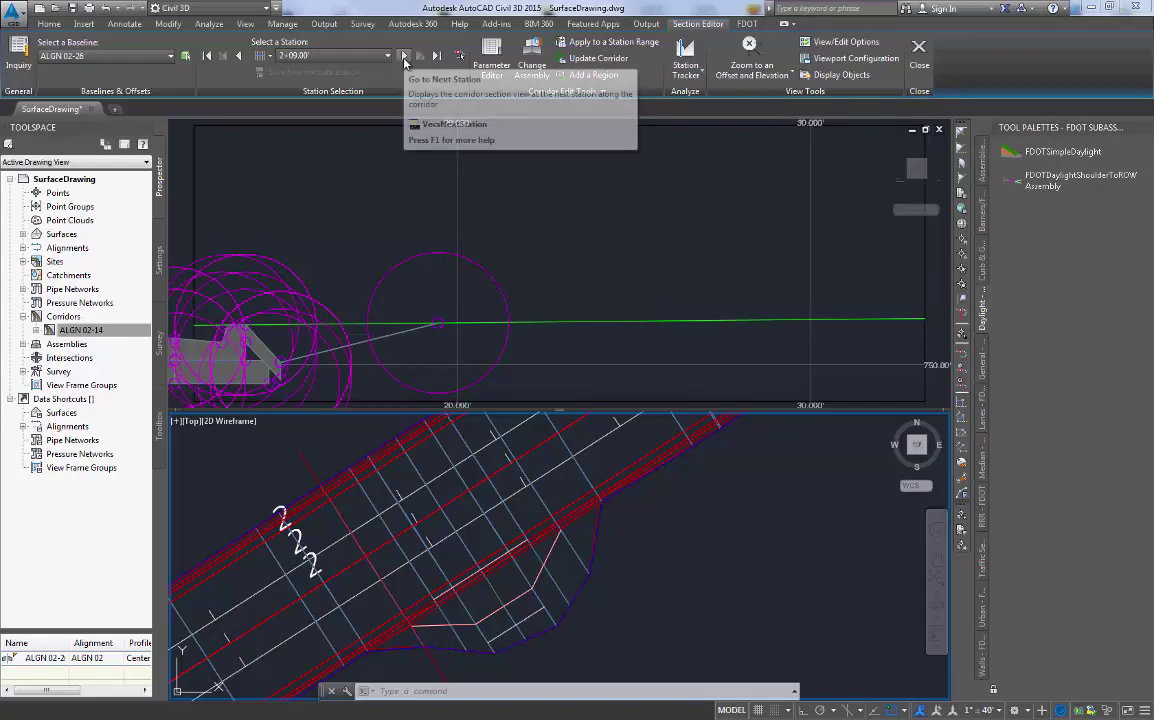
pyautogui.click(644, 227)
pyautogui.scroll(-3, 644, 227)
pyautogui.scroll(6, 556, 256)
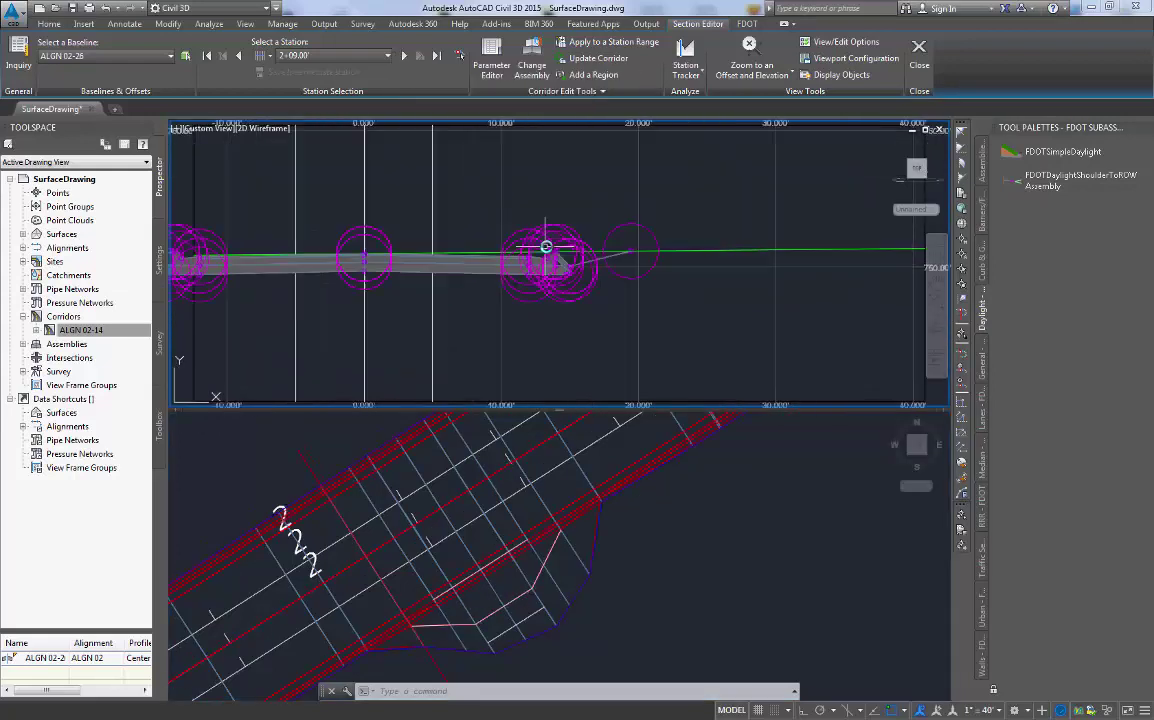
pyautogui.scroll(5, 556, 256)
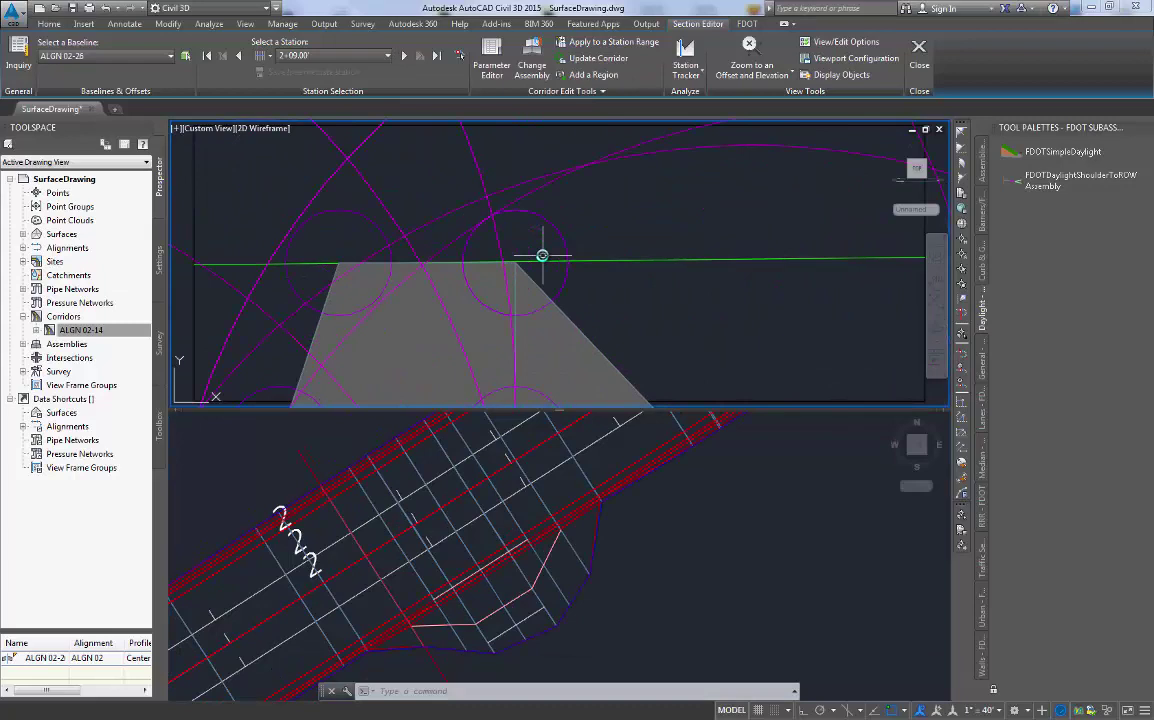
pyautogui.scroll(2, 515, 283)
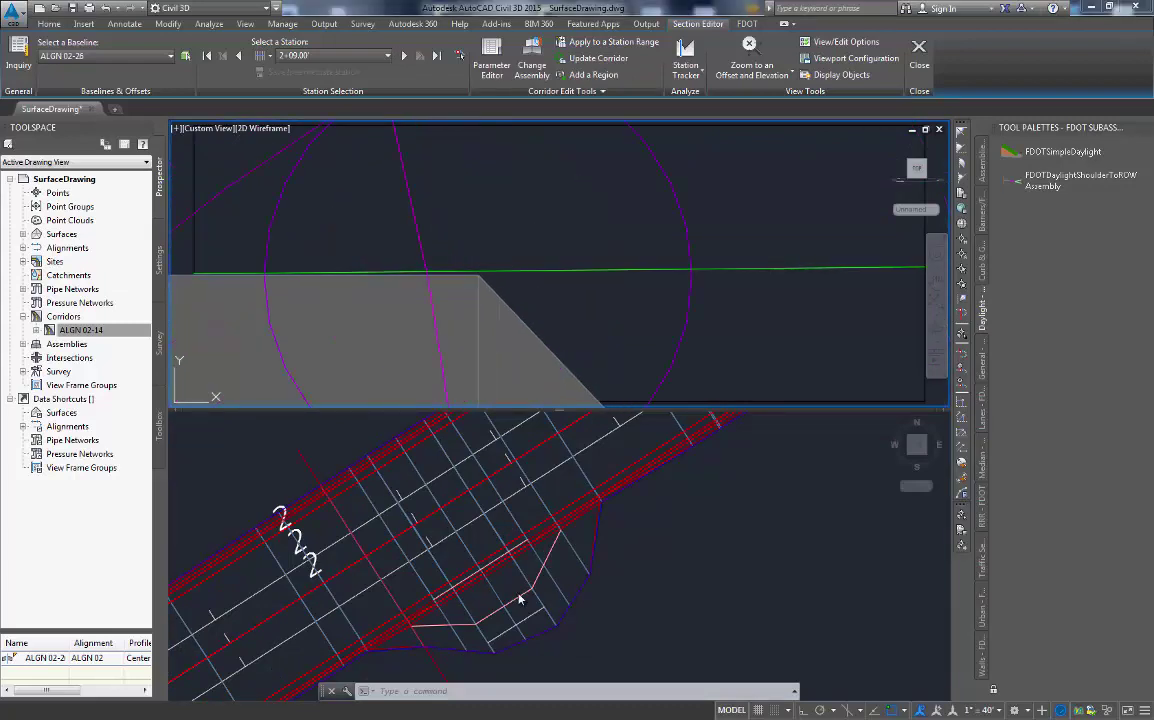
pyautogui.click(433, 626)
pyautogui.scroll(2, 433, 626)
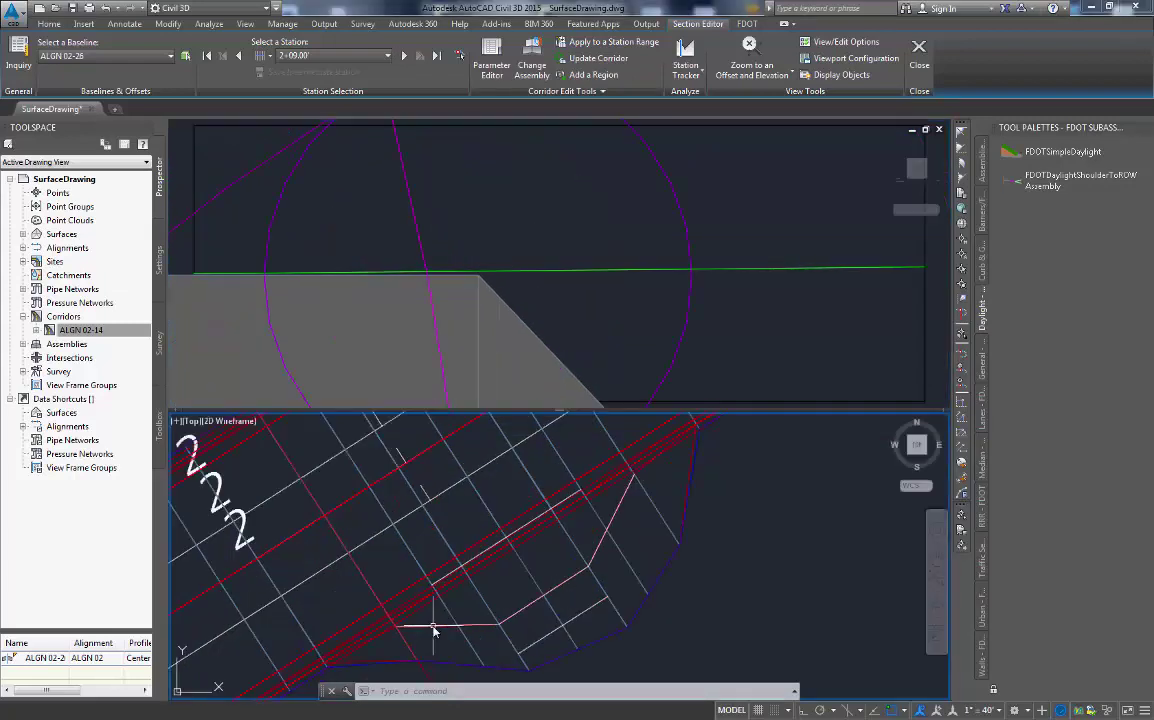
# Open the Elevation Editor for the SmithDrvSlab feature line
pyautogui.click(434, 627)
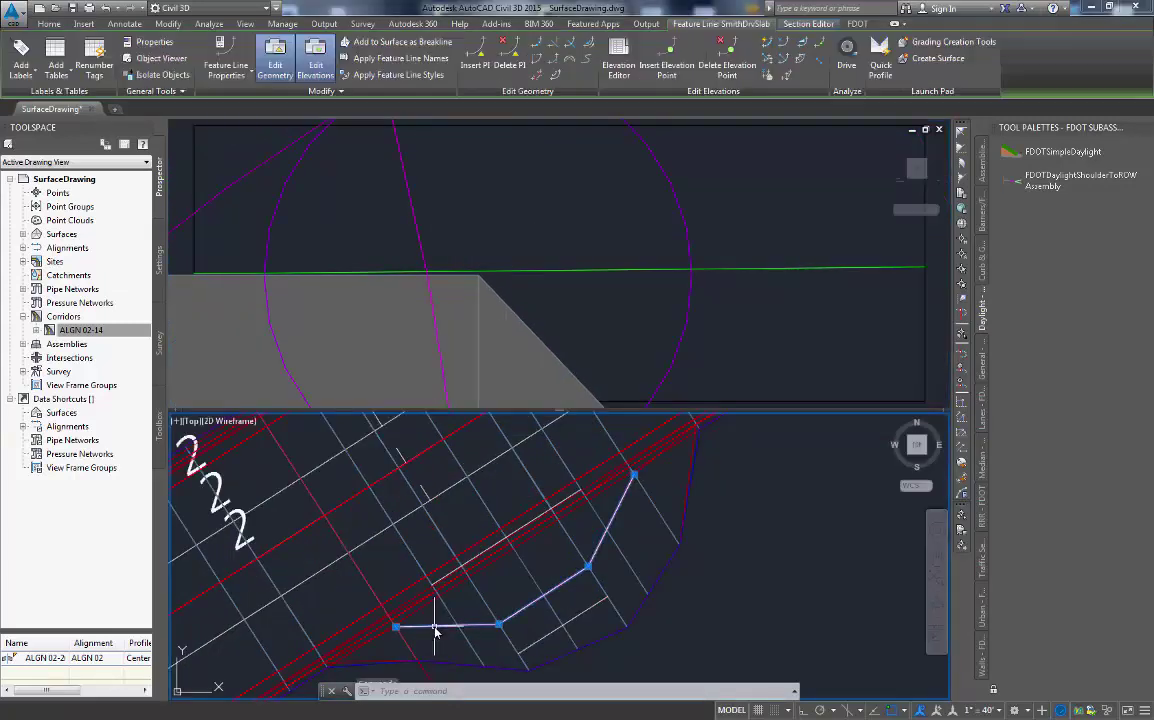
pyautogui.rightClick(437, 626)
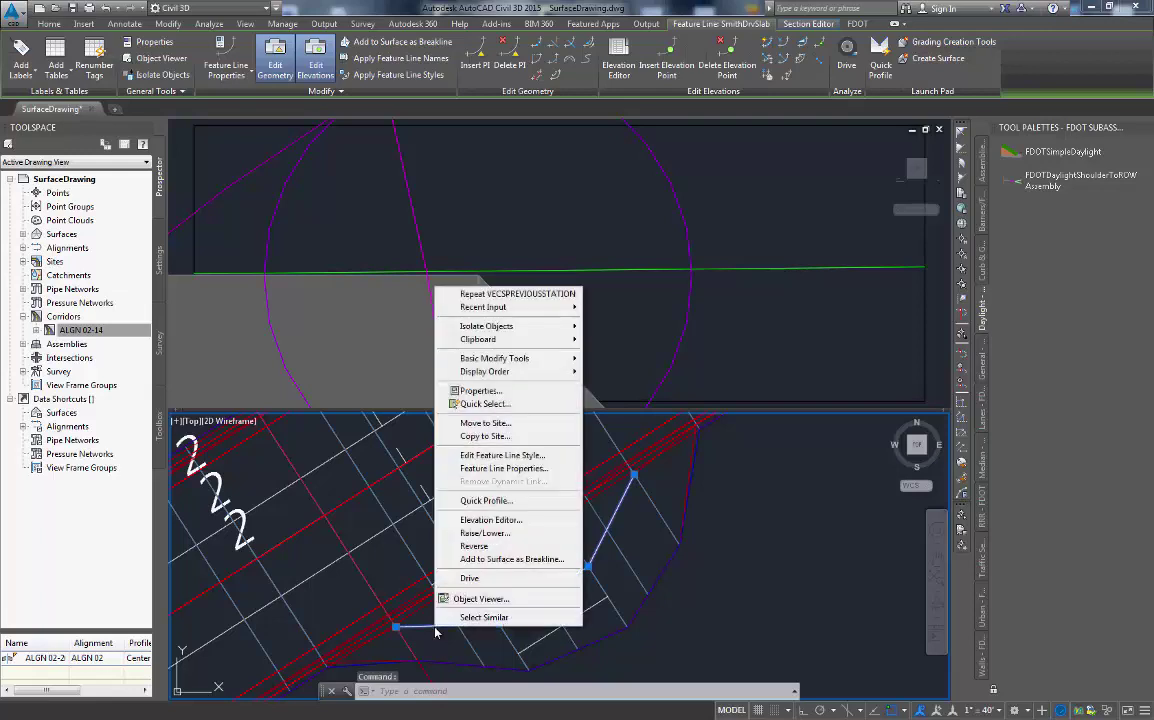
pyautogui.click(490, 520)
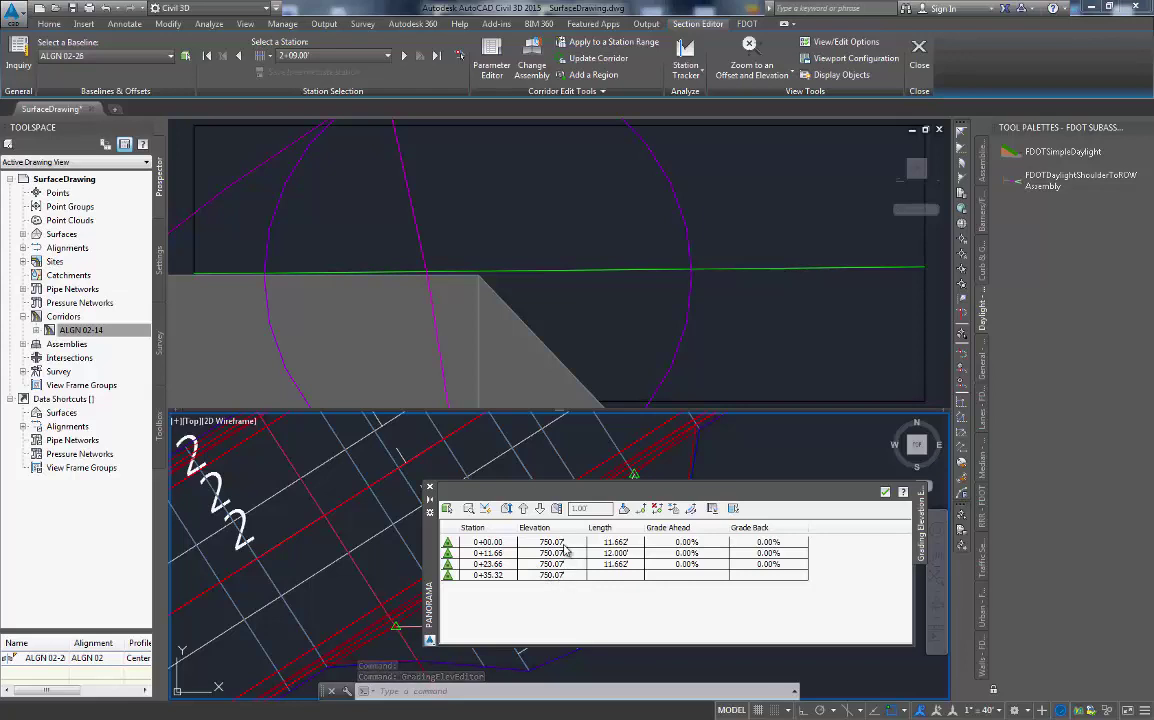
pyautogui.click(536, 242)
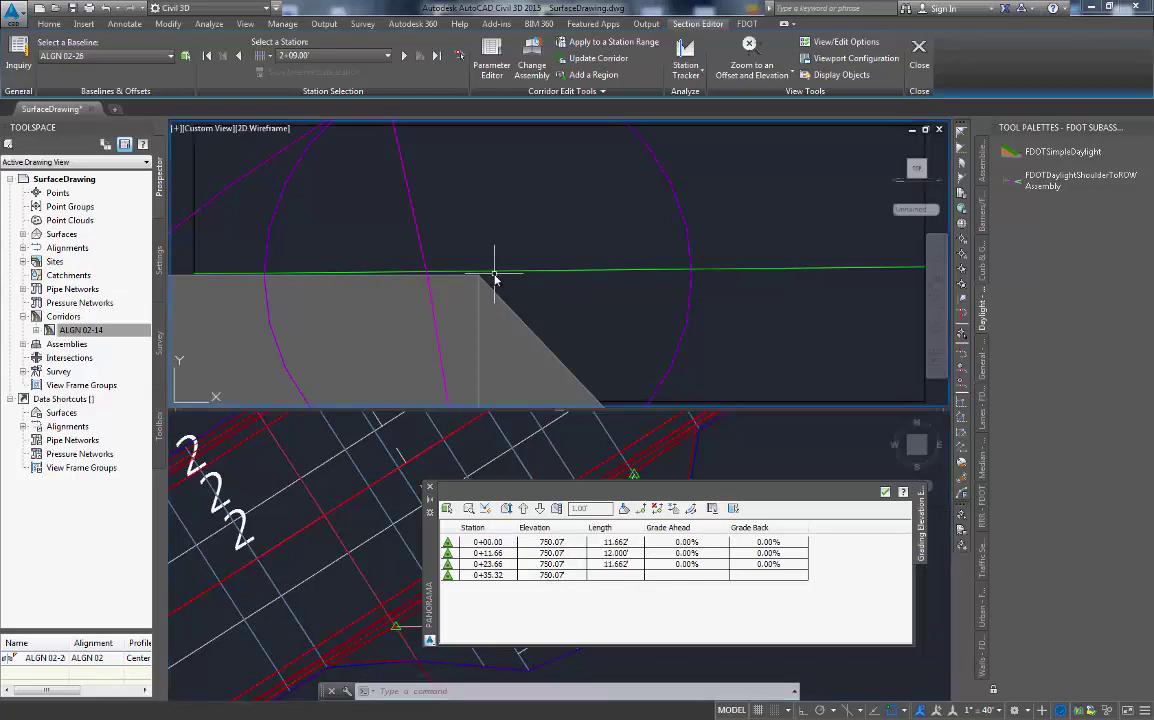
# Set the feature line's 0+00.00 point elevation to 751.13'
pyautogui.moveTo(492, 278)
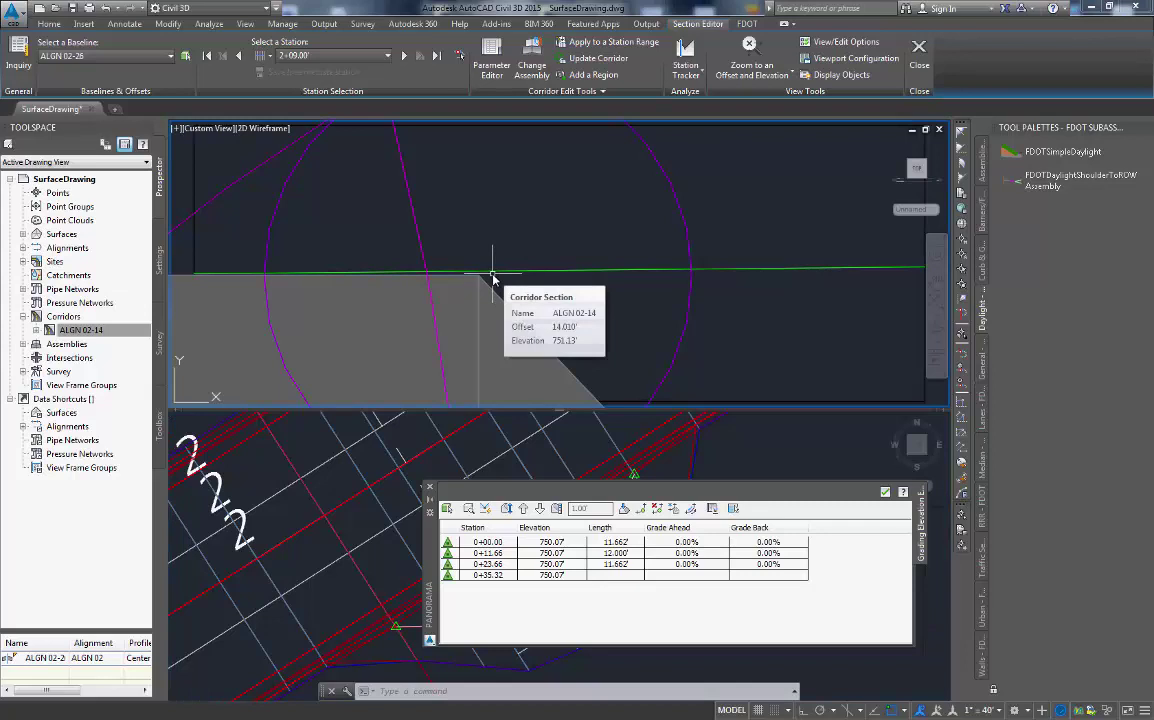
pyautogui.click(548, 547)
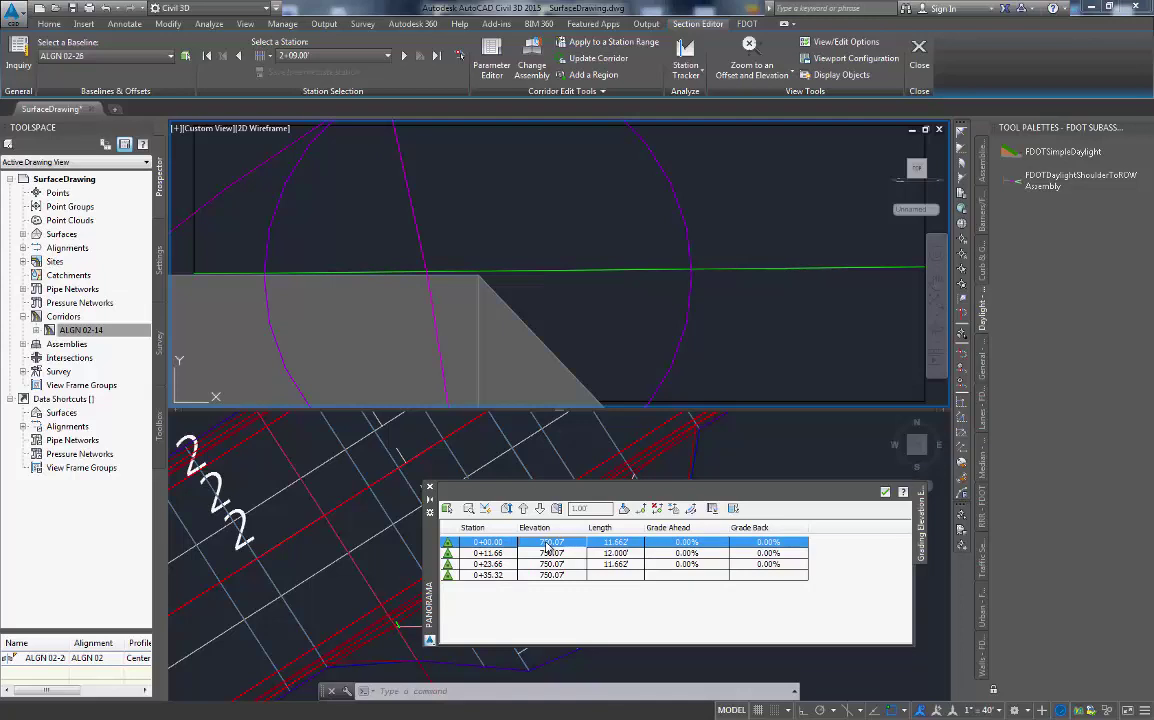
pyautogui.doubleClick(546, 542)
pyautogui.write('751.1')
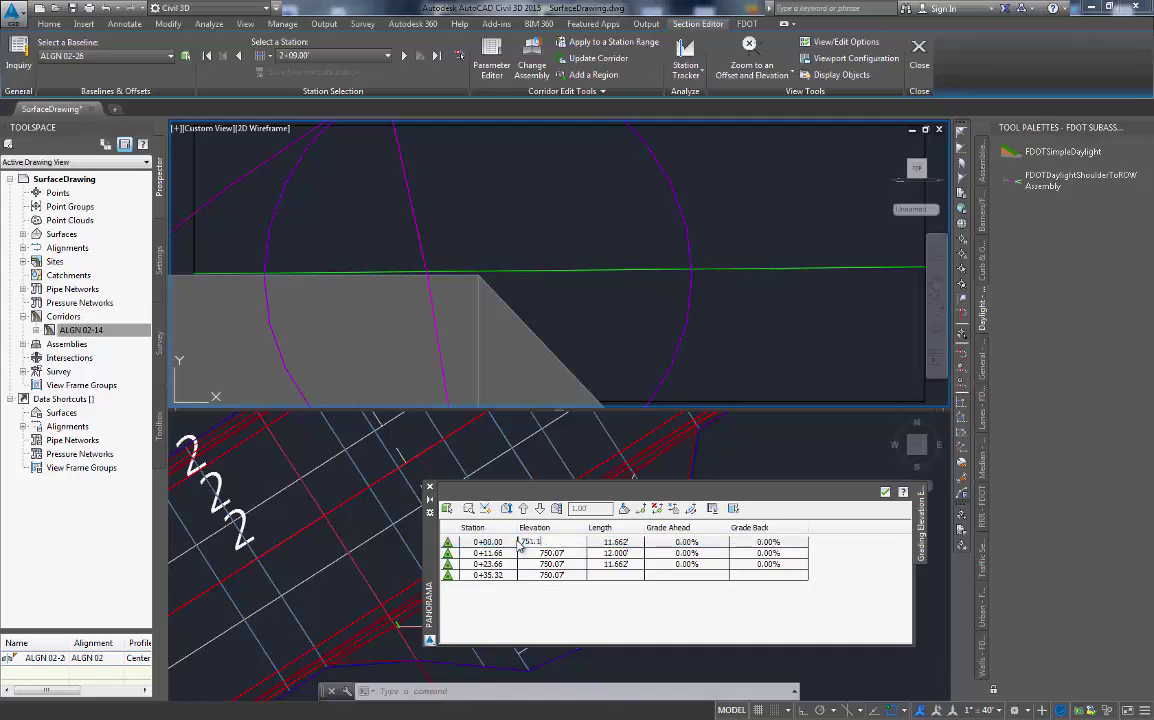
pyautogui.write('3')
pyautogui.press('Return')
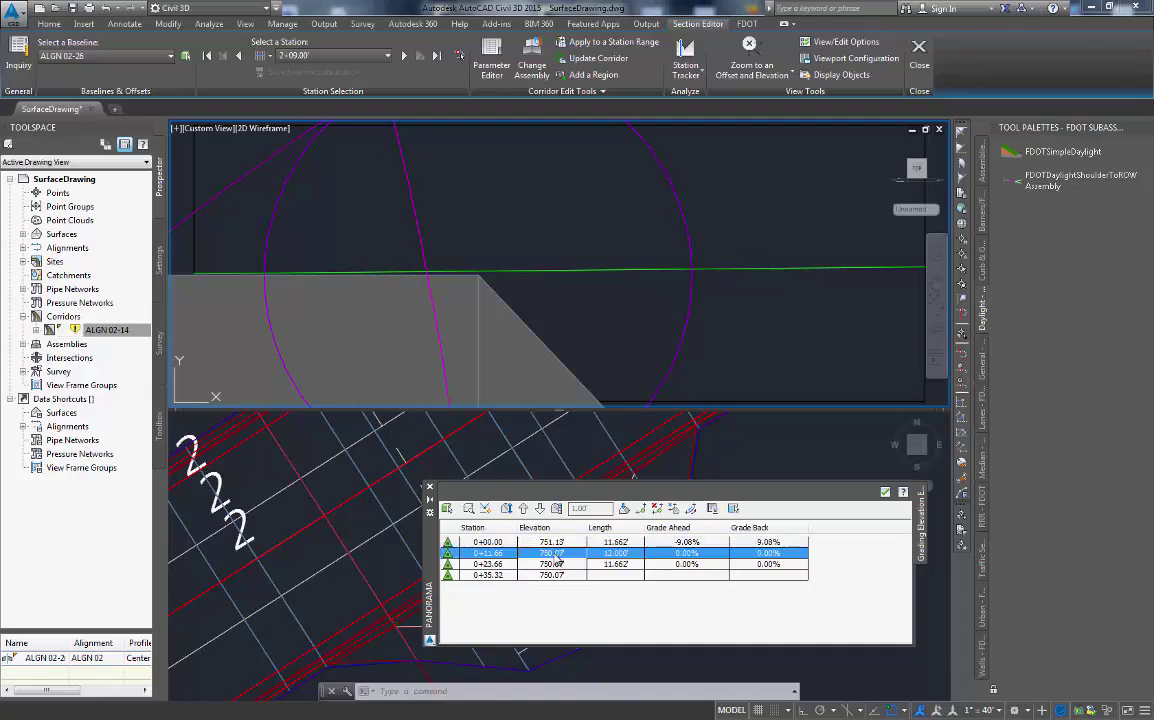
pyautogui.moveTo(429, 549)
pyautogui.mouseDown()
pyautogui.moveTo(422, 503)
pyautogui.moveTo(388, 476)
pyautogui.mouseUp()
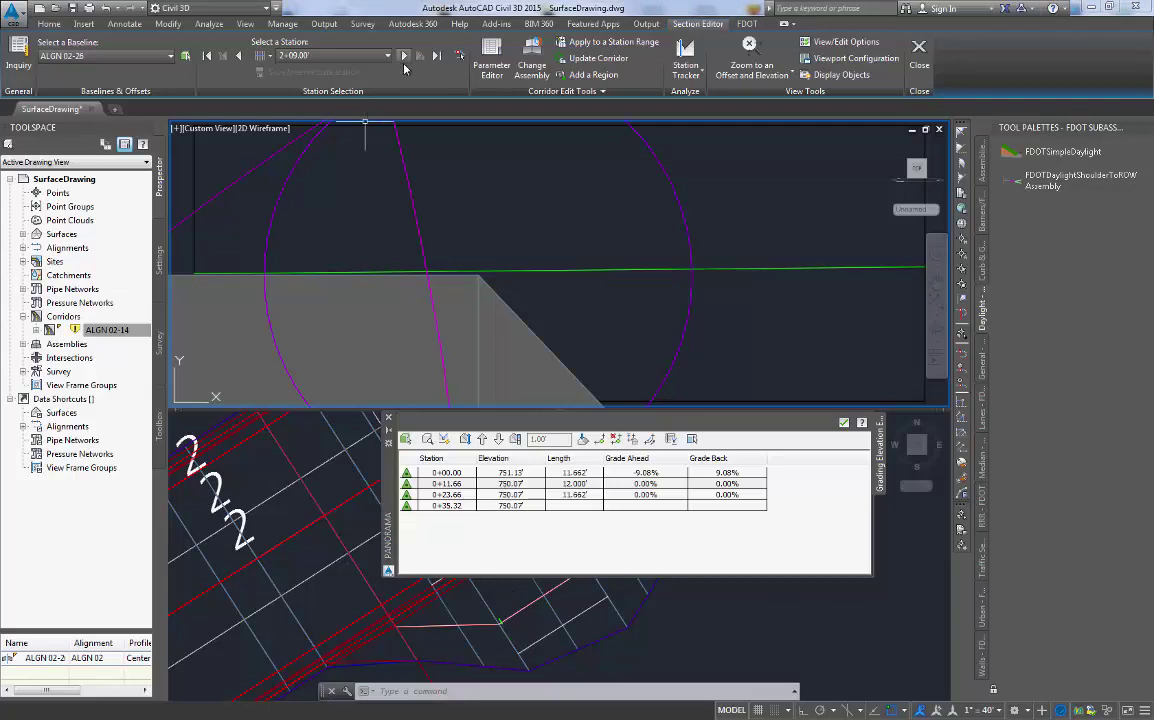
# Set points 0+11.66, 0+23.66 and 0+35.32 to elevations 751.70, 752.153 and 752.35
pyautogui.click(404, 56)
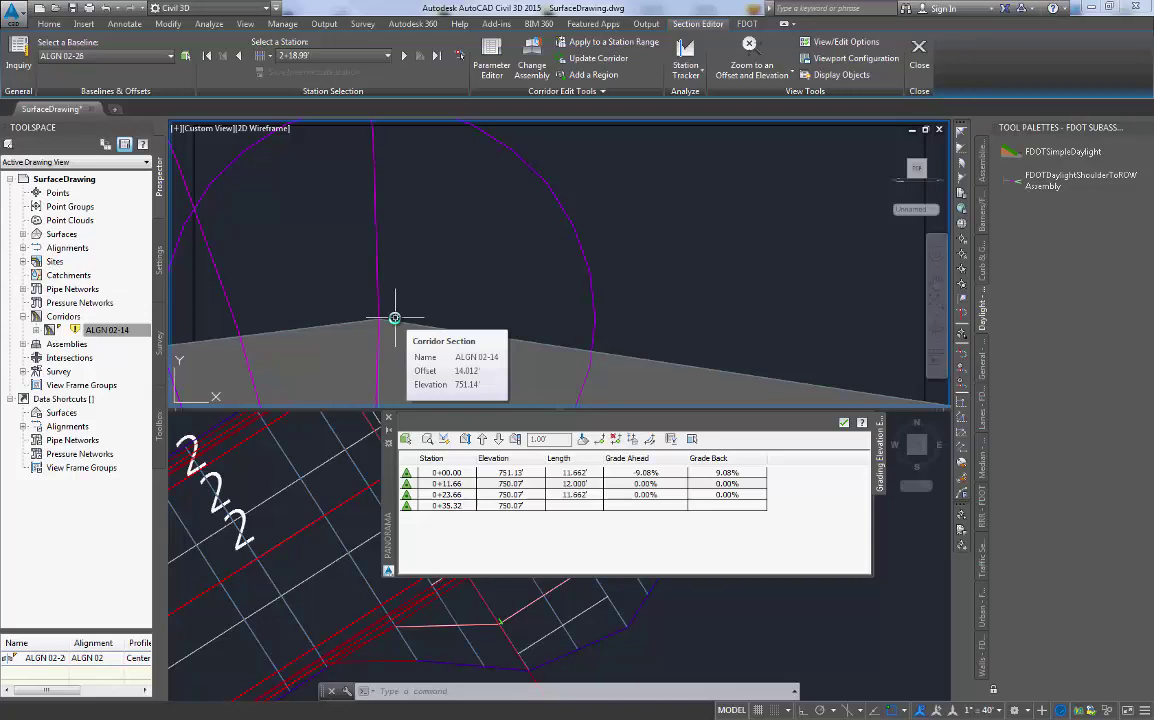
pyautogui.doubleClick(507, 485)
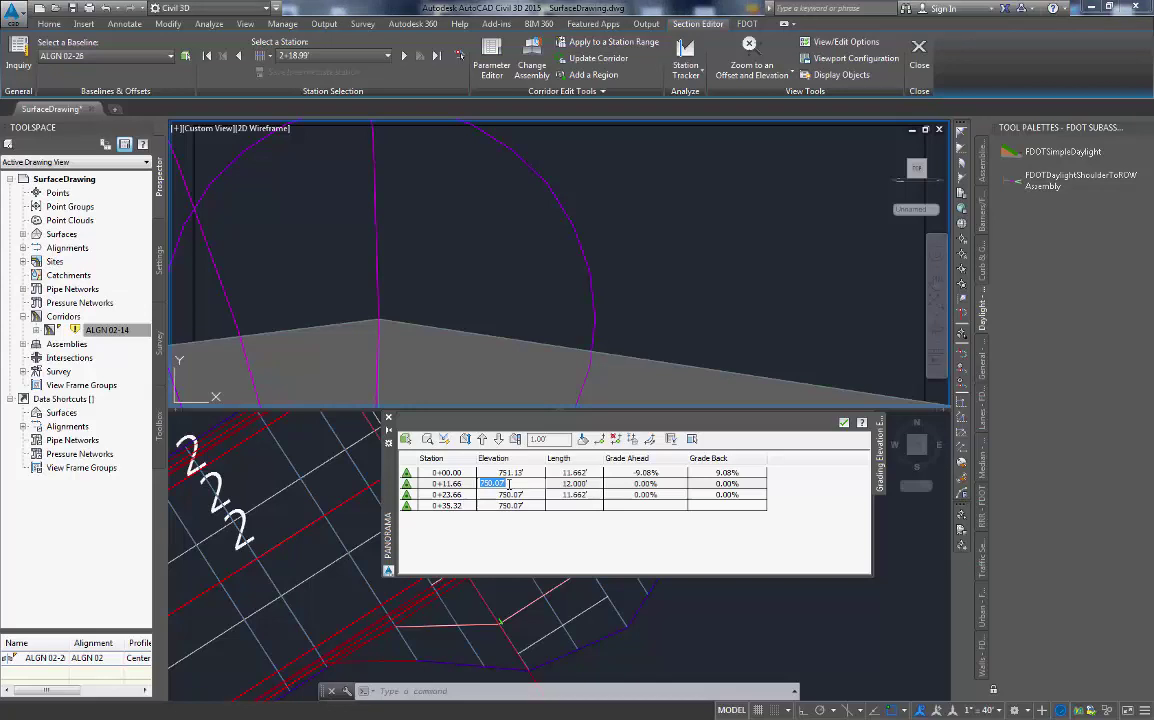
pyautogui.write('751.70')
pyautogui.press('Return')
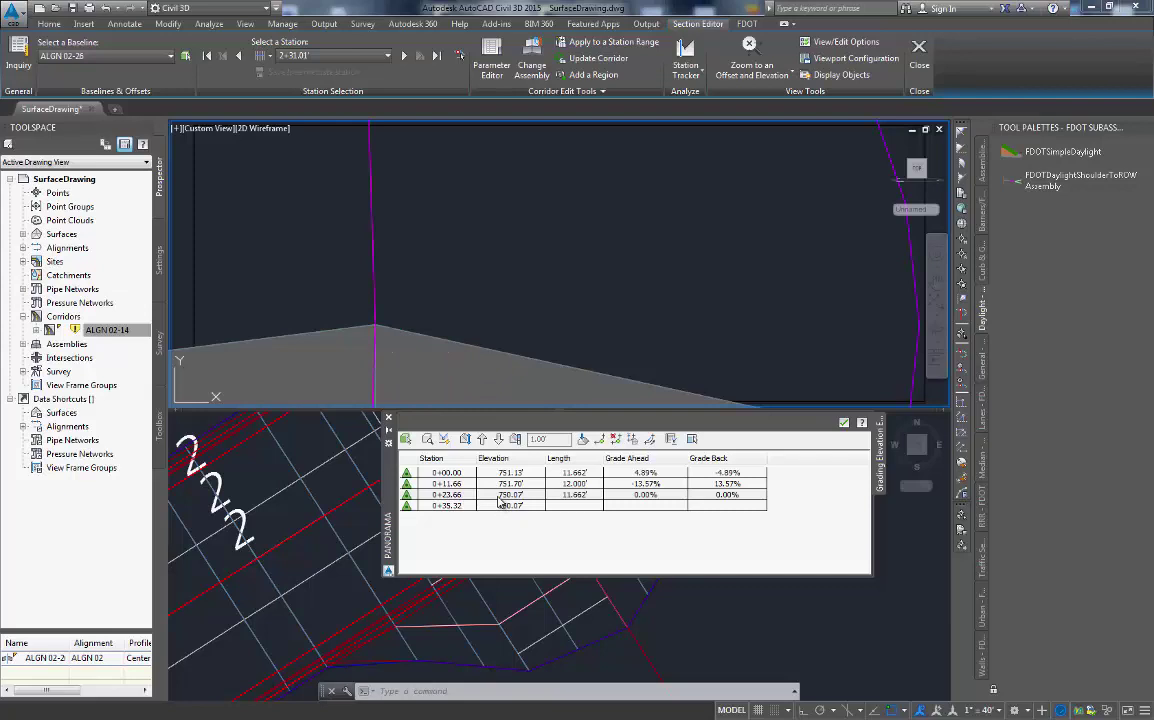
pyautogui.doubleClick(498, 495)
pyautogui.write('752.153')
pyautogui.press('Return')
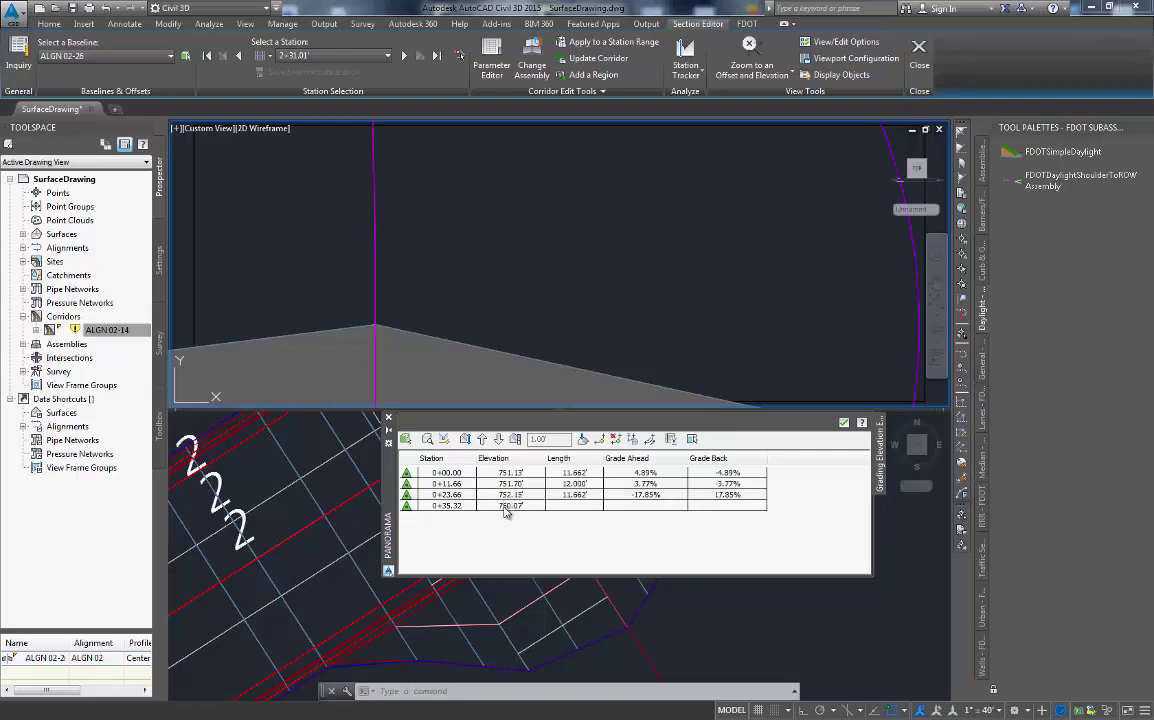
pyautogui.scroll(3, 400, 211)
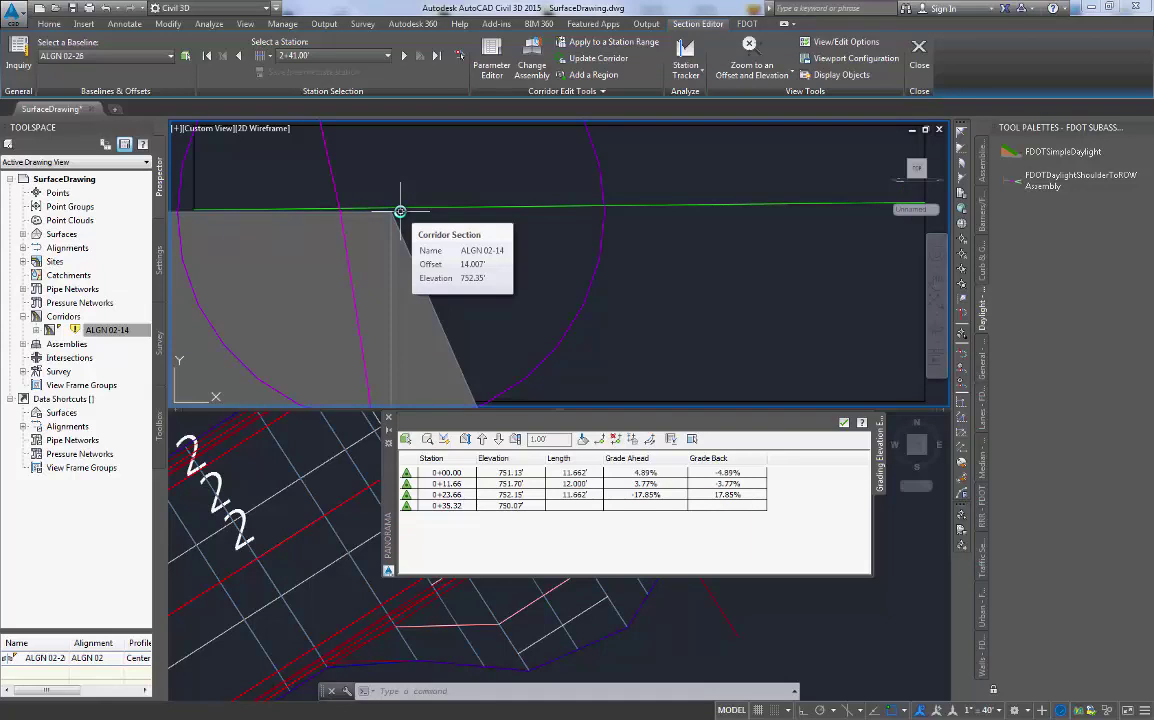
pyautogui.click(518, 506)
pyautogui.write('752.3')
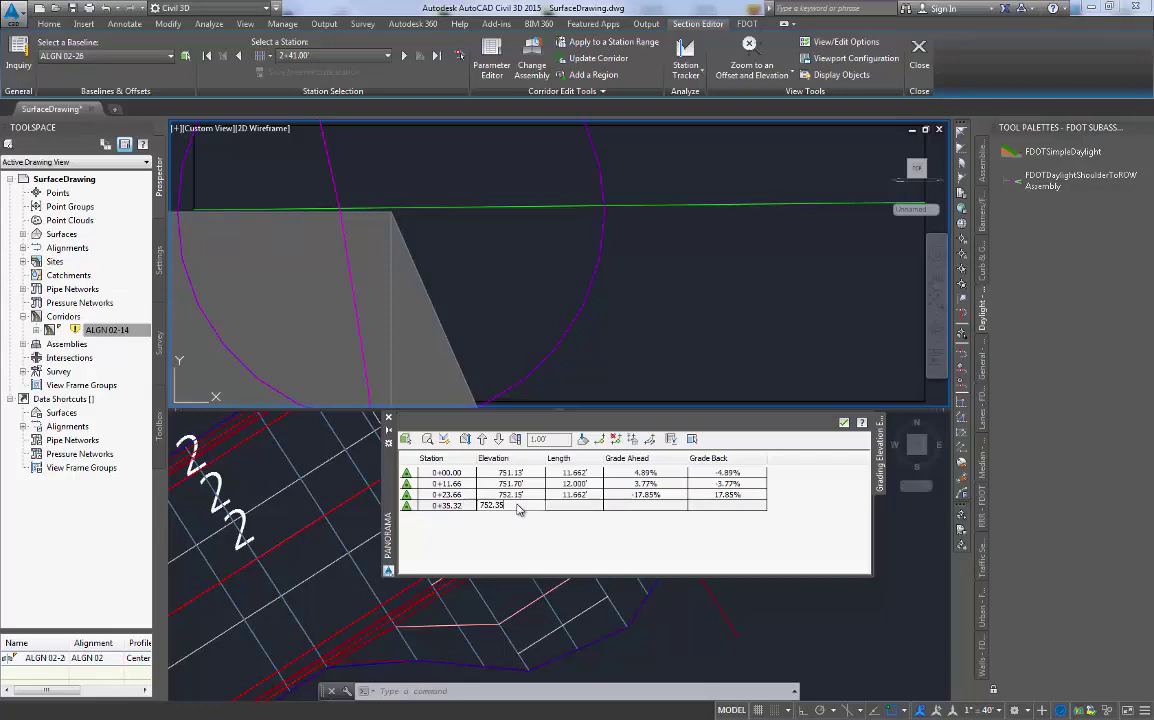
pyautogui.write('5')
pyautogui.press('Return')
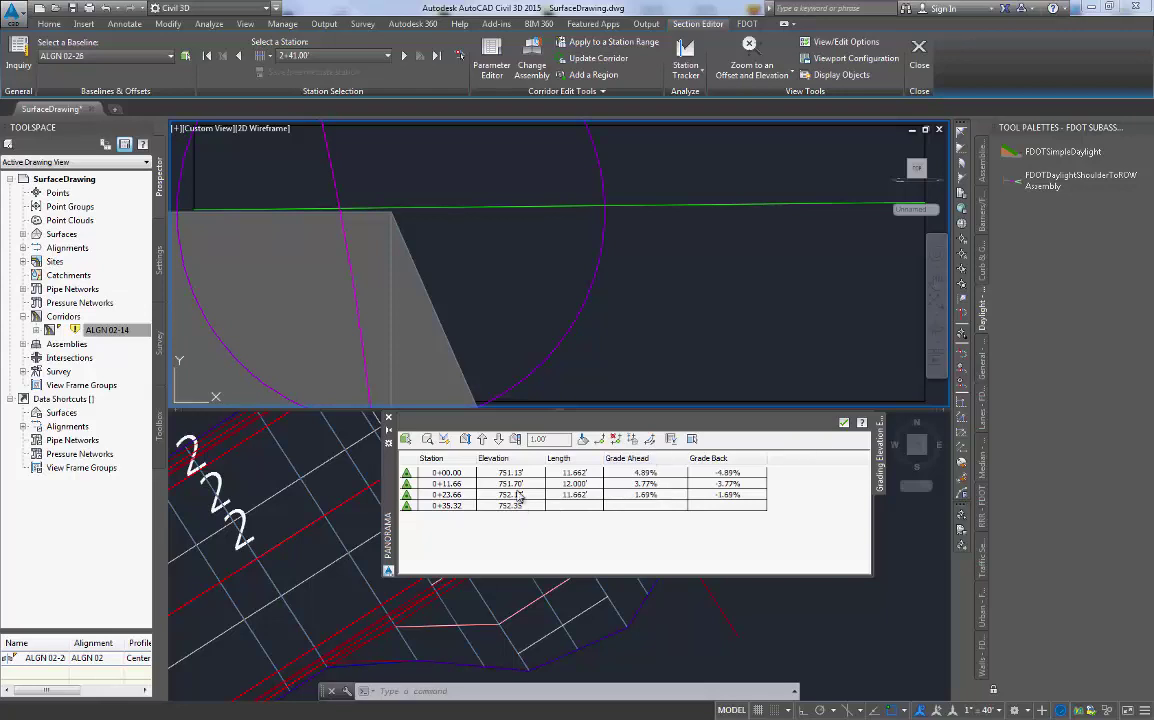
# Close the elevation grid and rebuild corridor ALGN 02-14 from Prospector
pyautogui.click(389, 418)
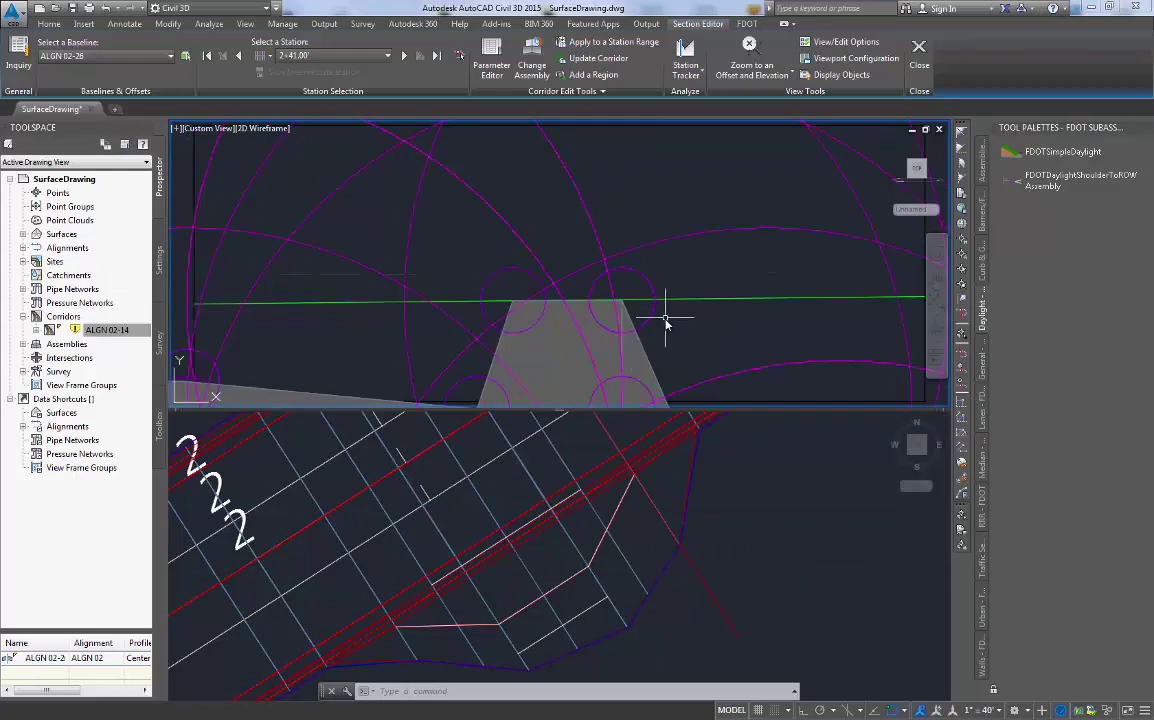
pyautogui.click(125, 331)
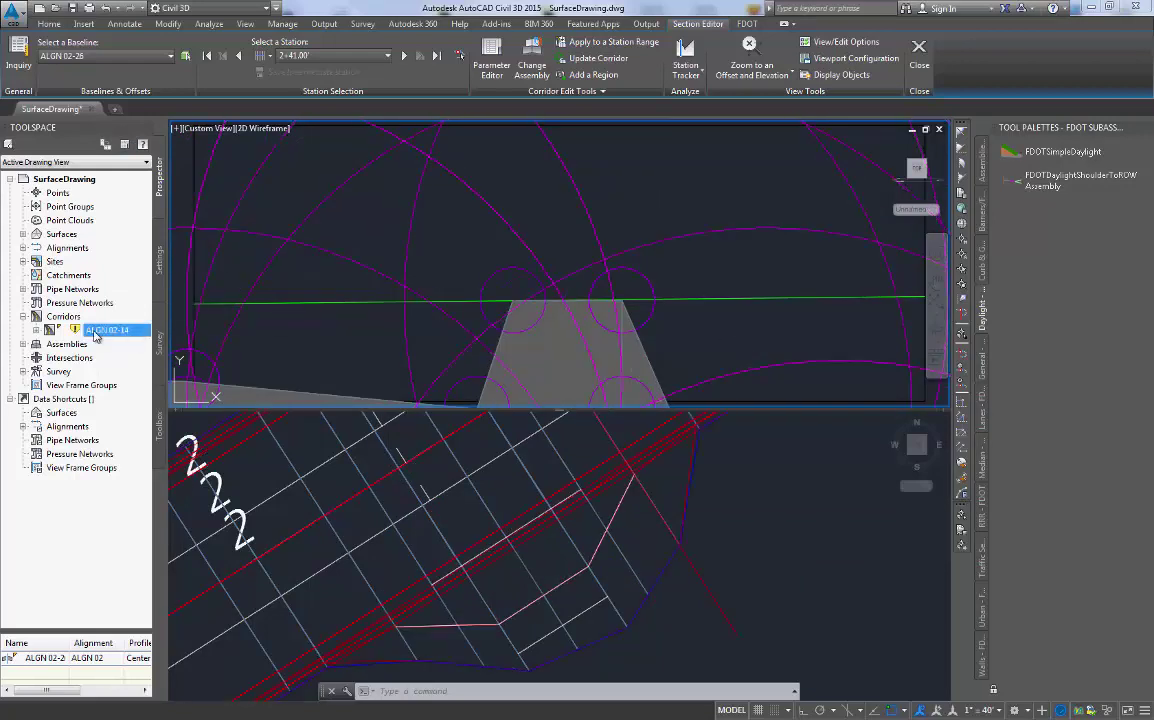
pyautogui.rightClick(95, 335)
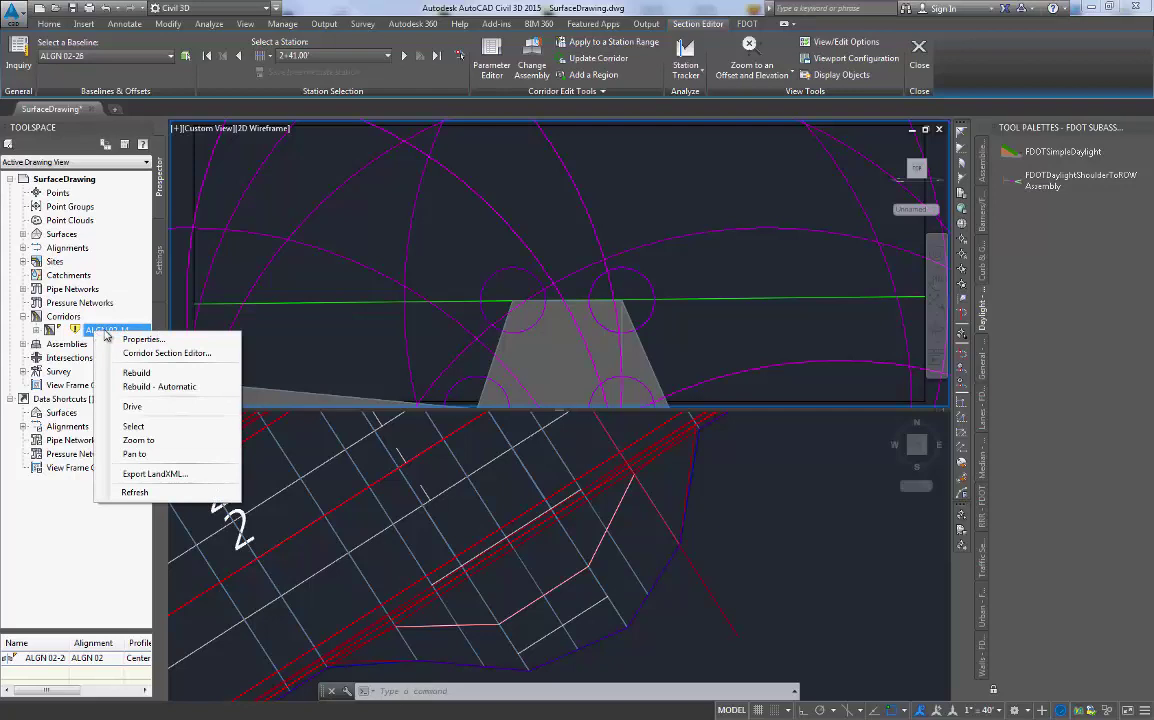
pyautogui.click(137, 373)
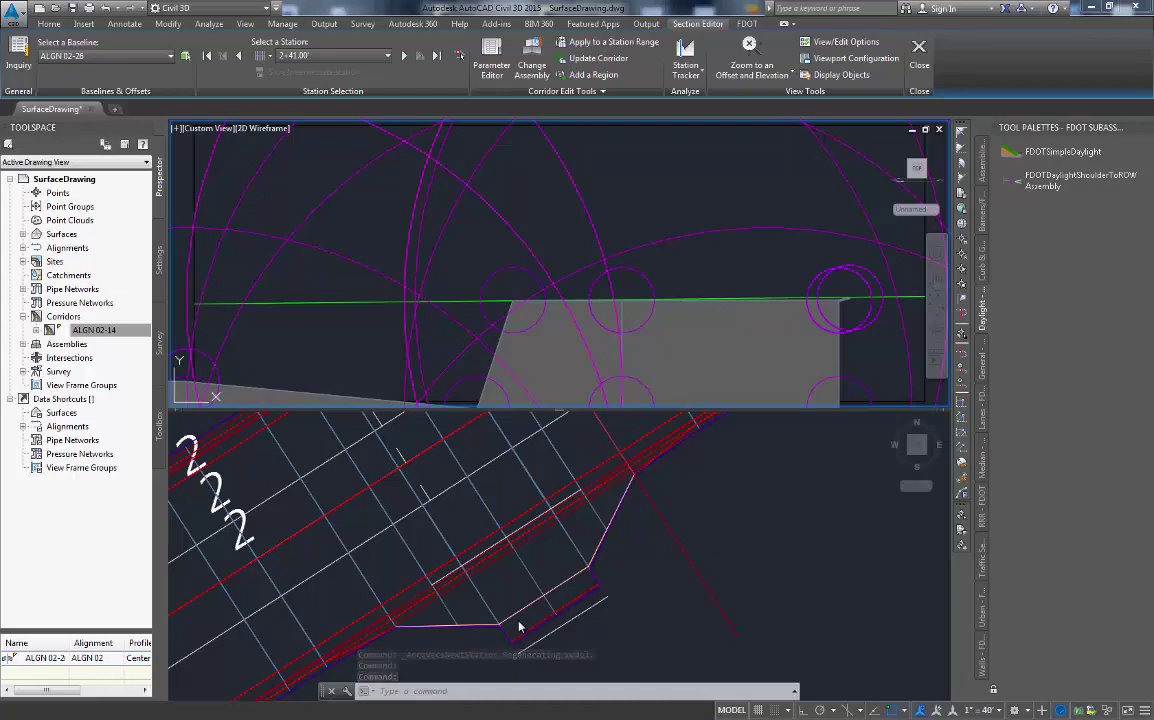
# Zoom the section view and step back through stations 2+35.00', 2+31.01' and 2+31.00'
pyautogui.scroll(-5, 700, 290)
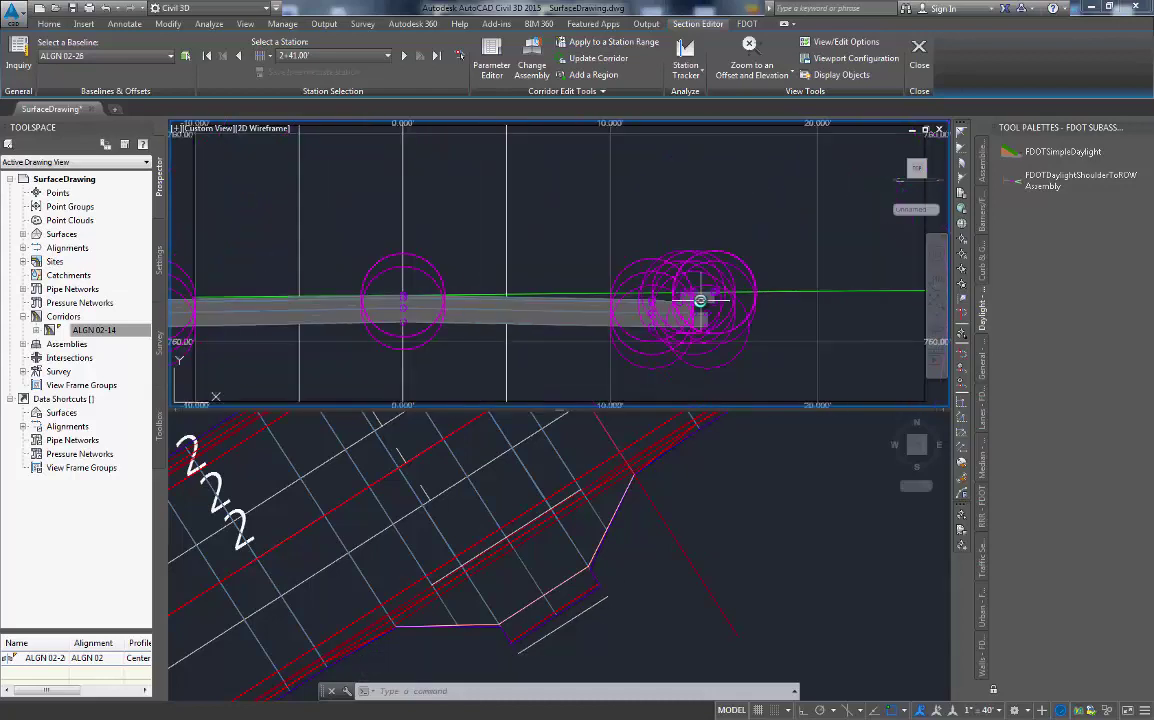
pyautogui.scroll(6, 700, 300)
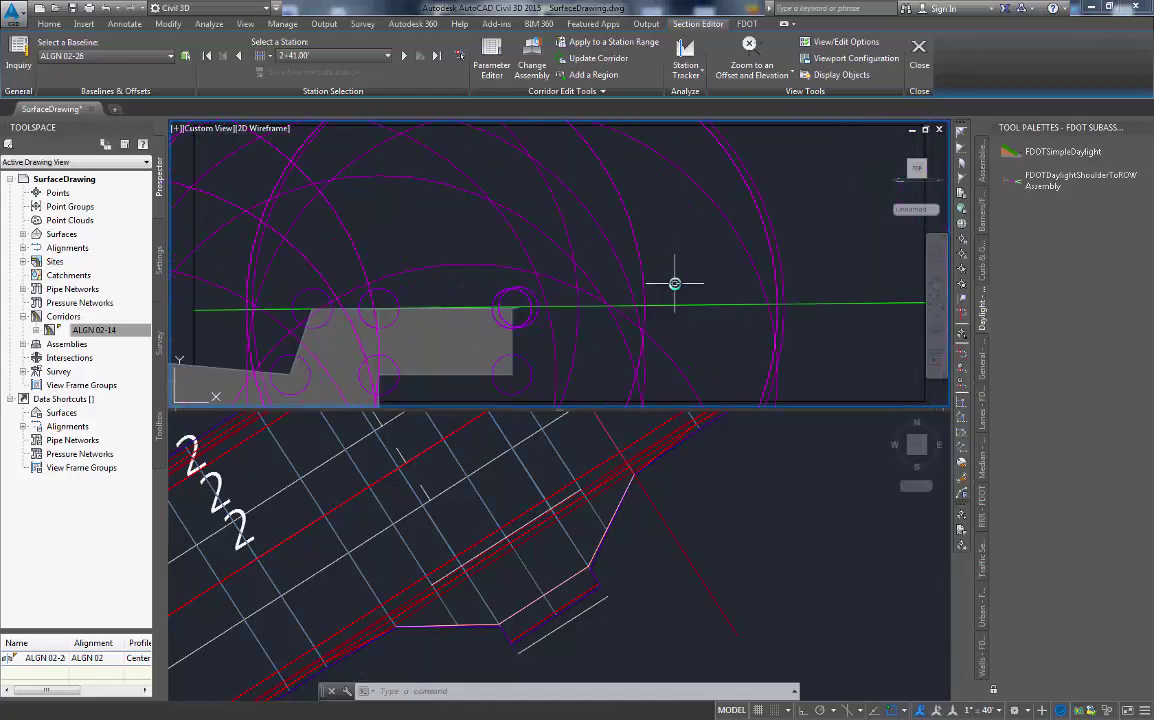
pyautogui.scroll(3, 678, 287)
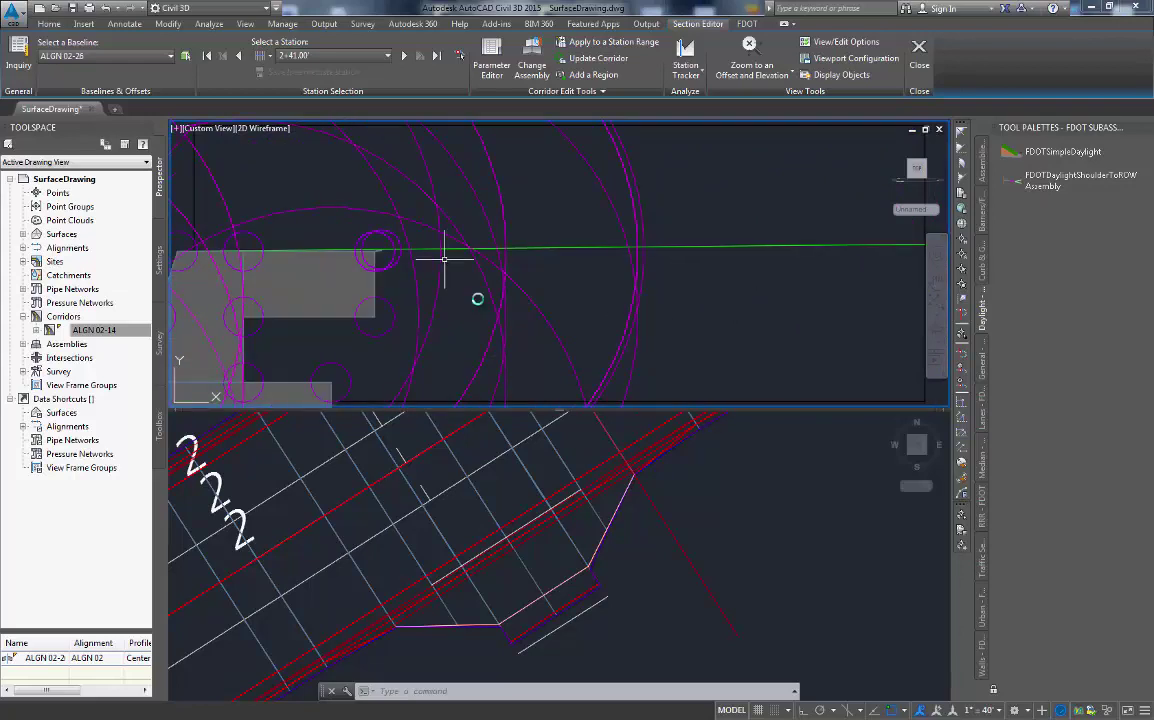
pyautogui.click(240, 56)
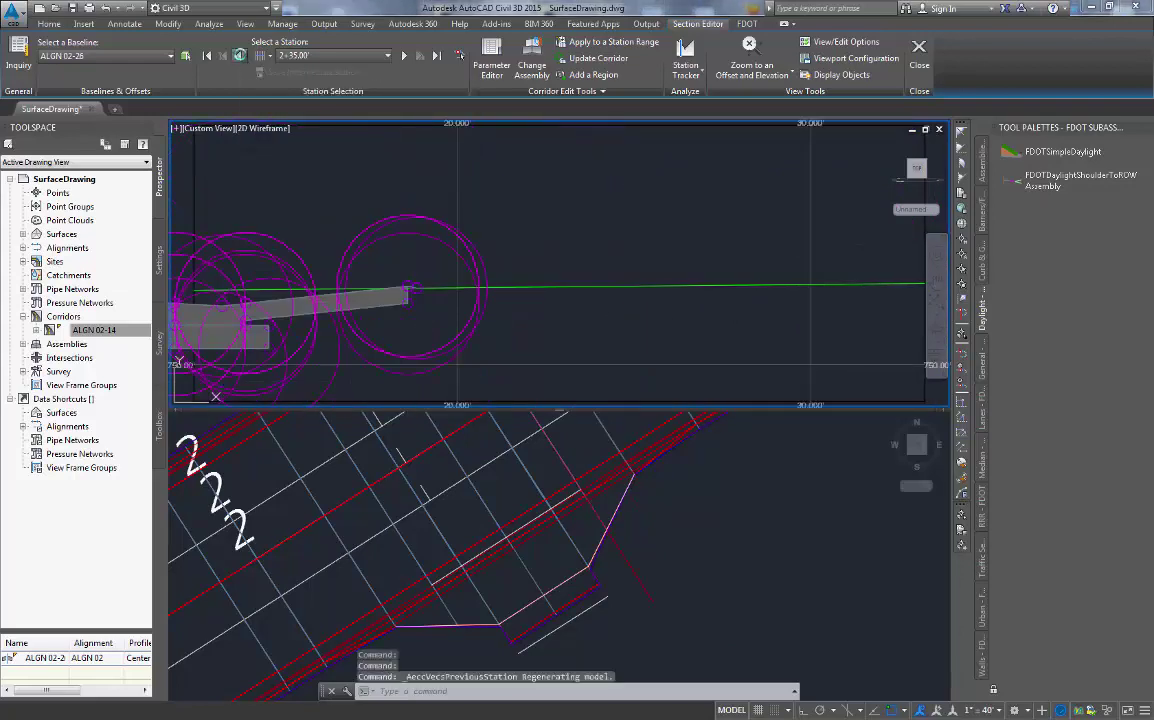
pyautogui.click(240, 56)
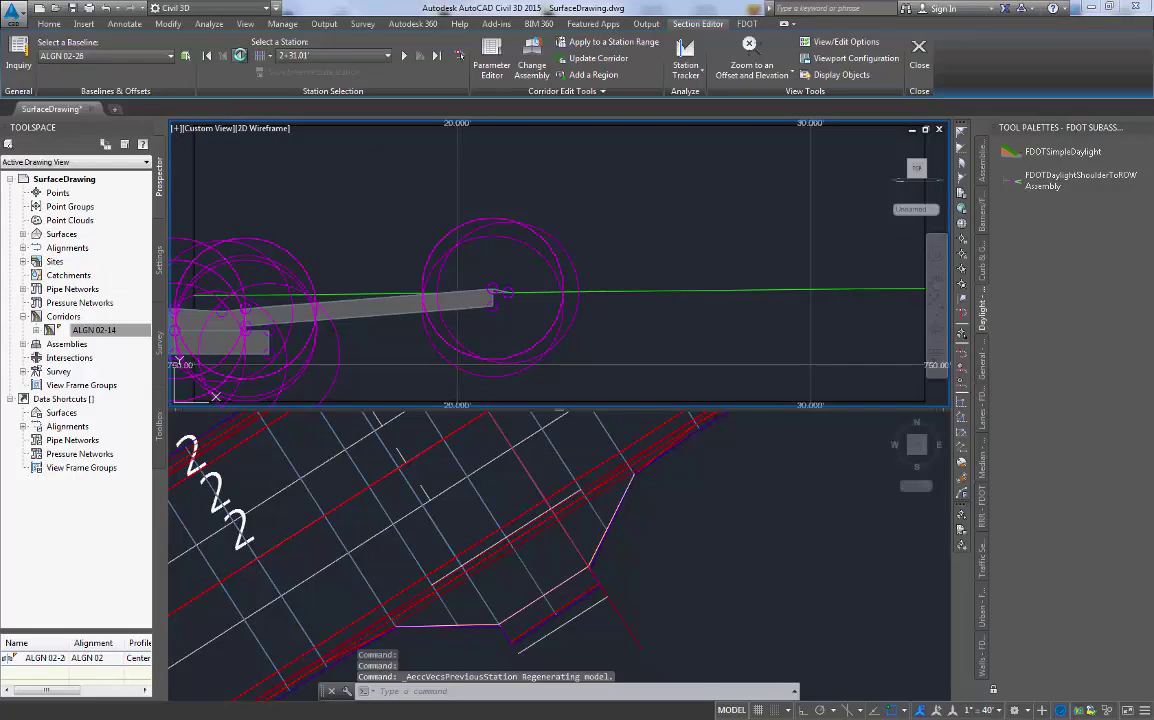
pyautogui.click(240, 56)
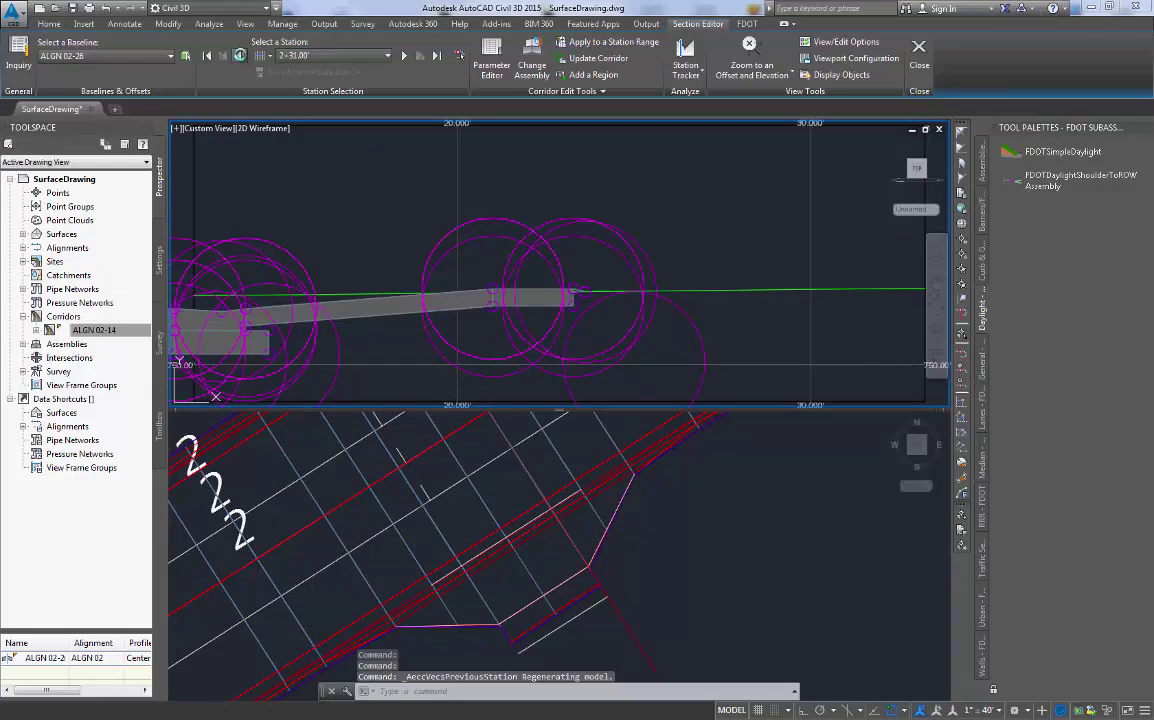
# Continue back through 2+25.00', 2+19.00' and 2+15.00' to 2+09.00', showing only the curb
pyautogui.click(217, 56)
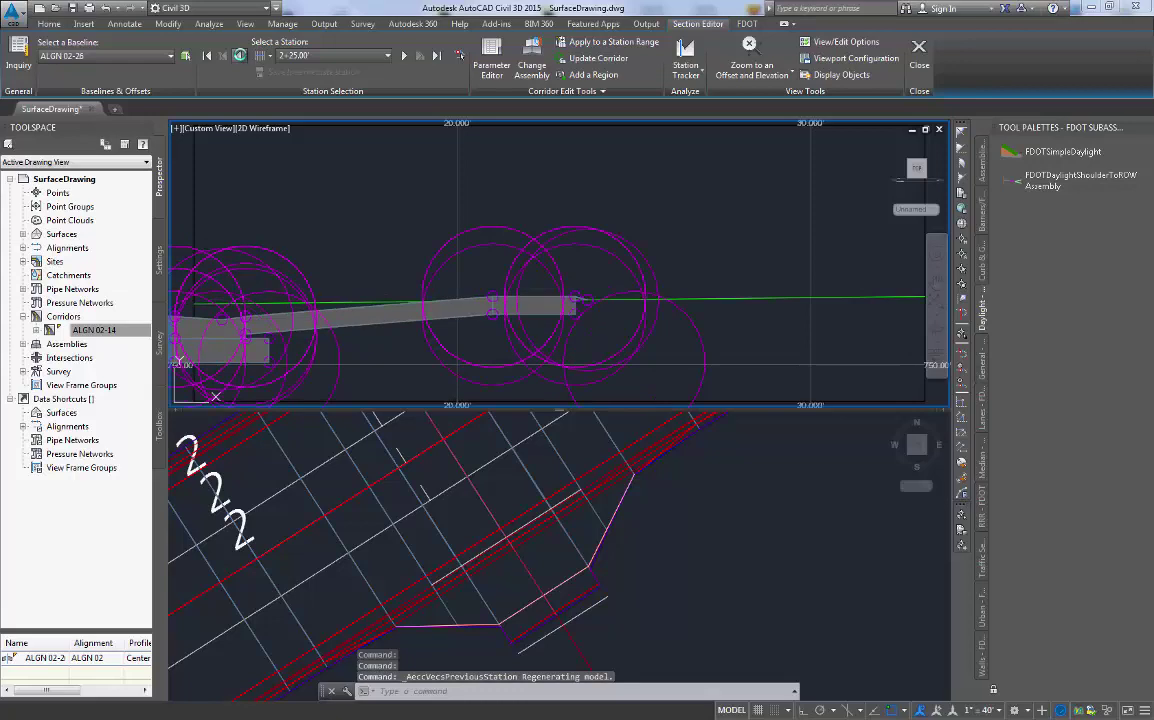
pyautogui.click(217, 56)
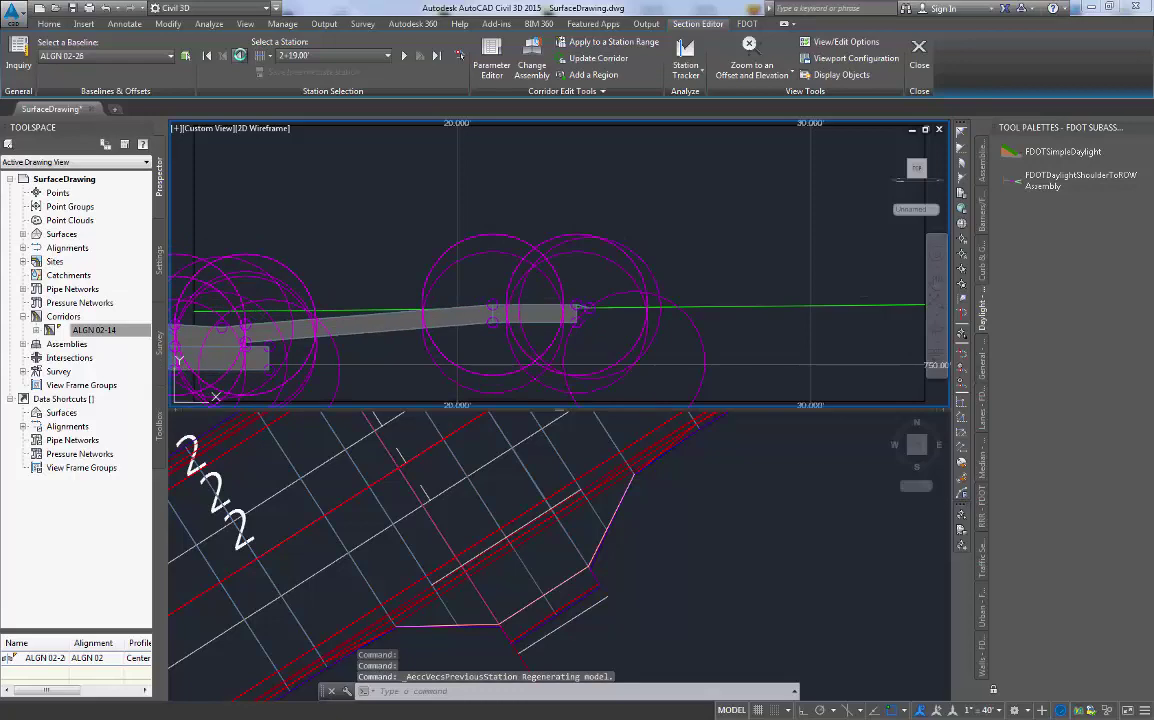
pyautogui.click(217, 56)
pyautogui.click(217, 56)
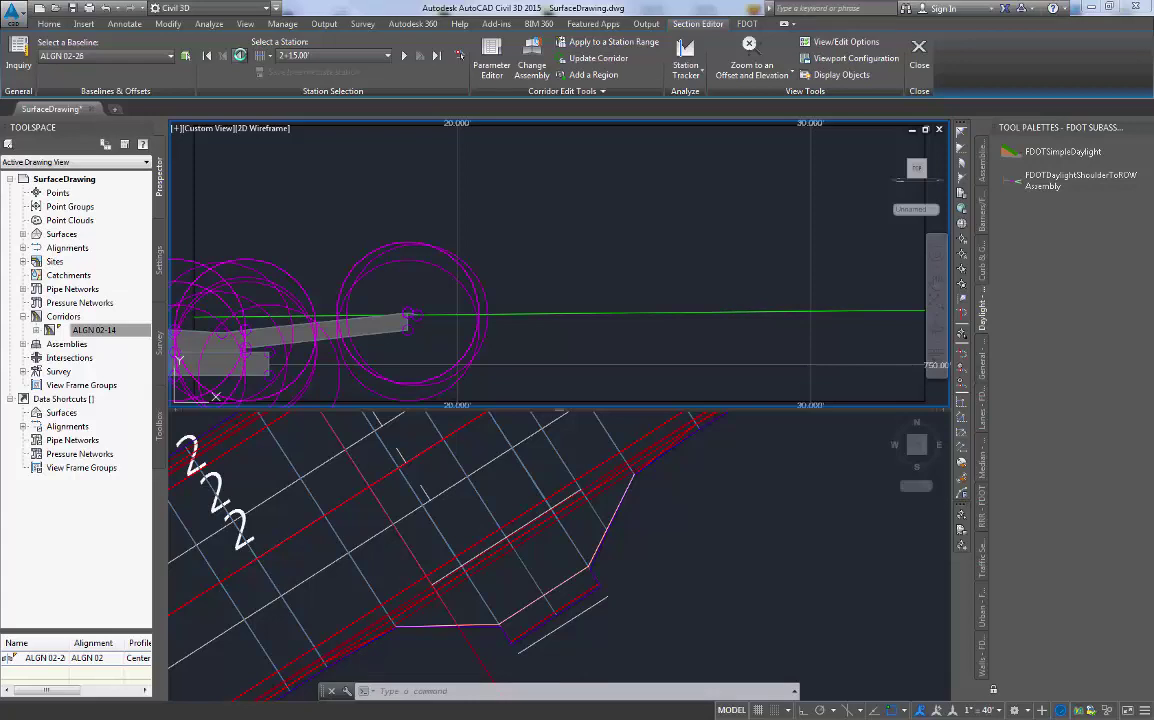
pyautogui.click(222, 55)
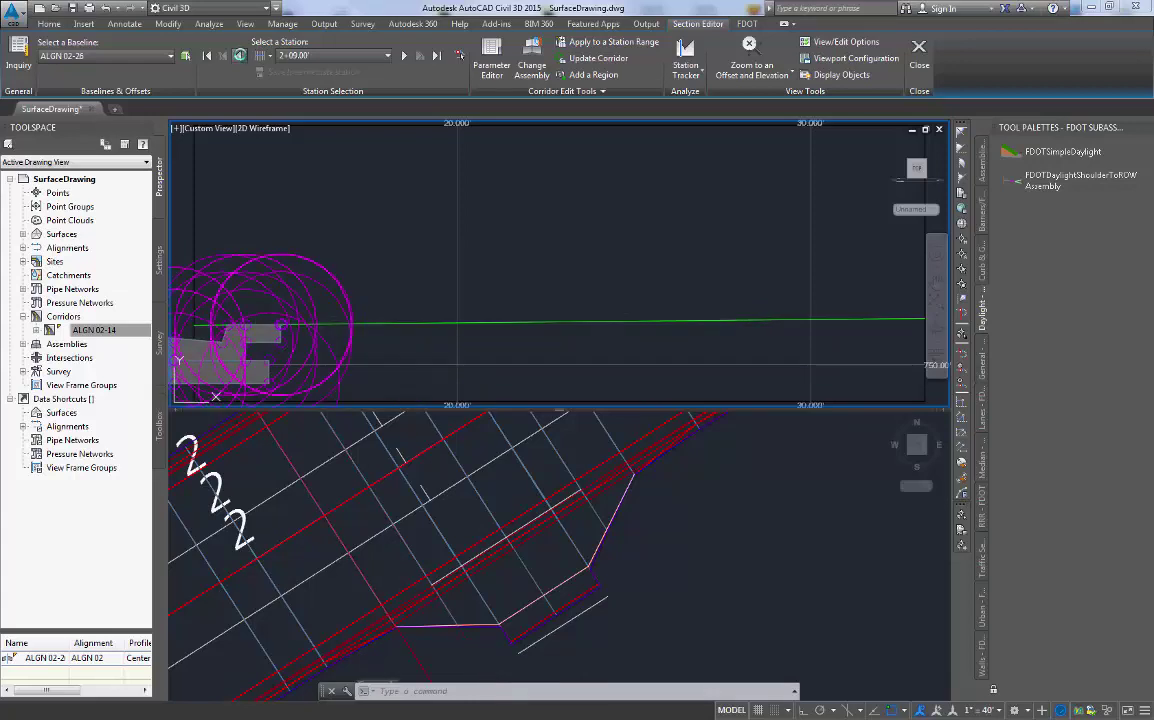